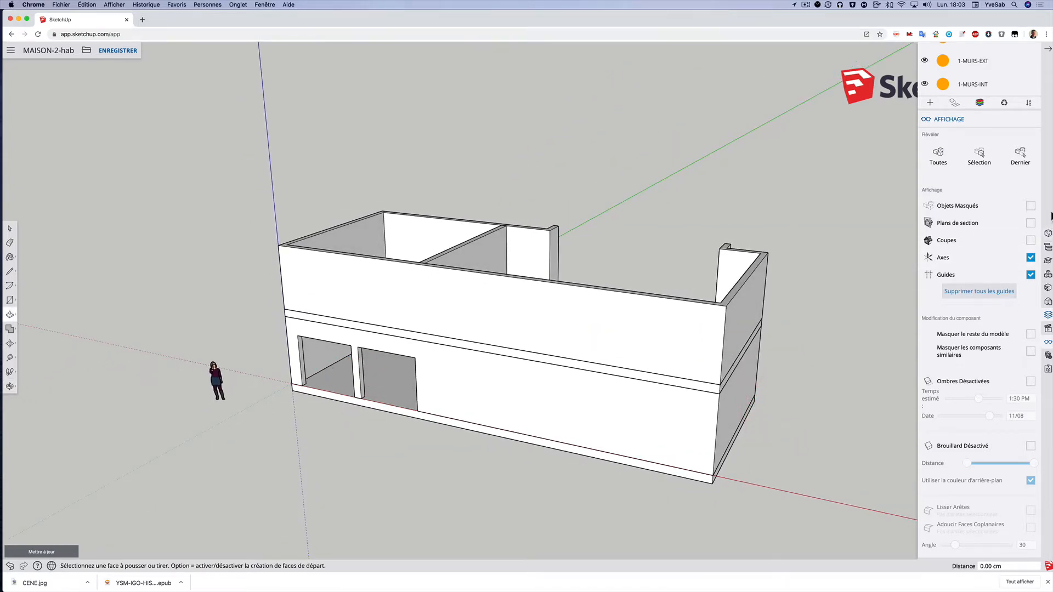
Hide the upper-floor layers 1-DALLE, 1-MURS-EXT and 1-MURS-INT so only the ground floor shows
{"action": "left_click", "coordinate": [1033, 119]}
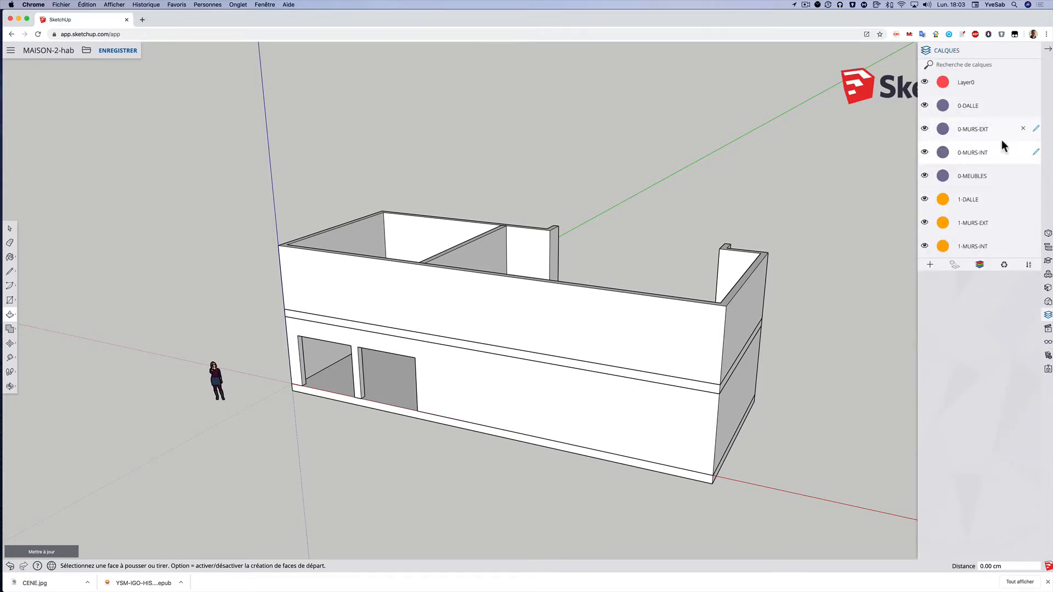
{"action": "left_click", "coordinate": [924, 199]}
{"action": "left_click", "coordinate": [924, 222]}
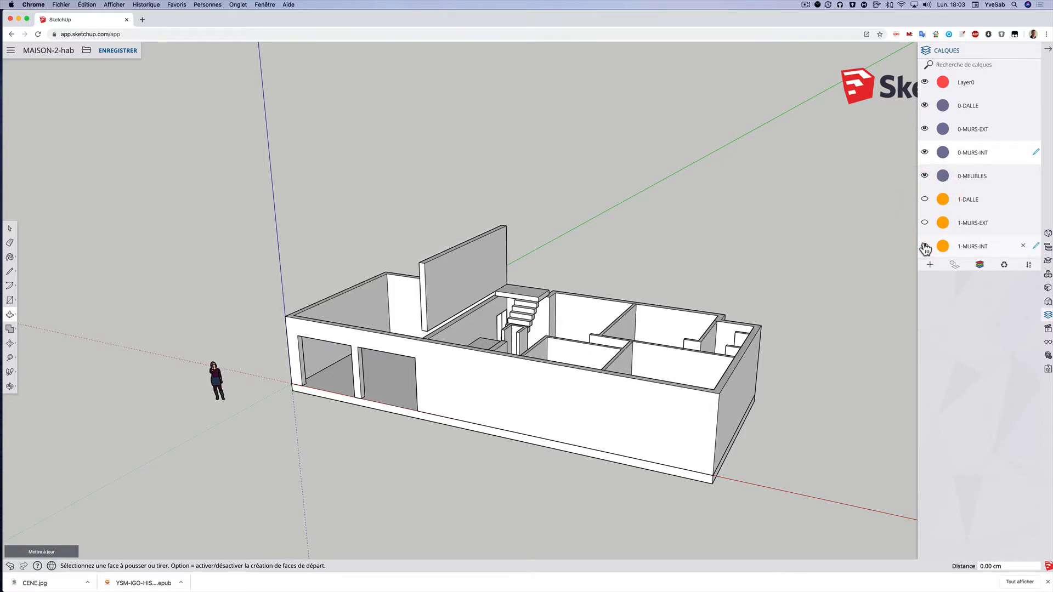
{"action": "left_click", "coordinate": [925, 245]}
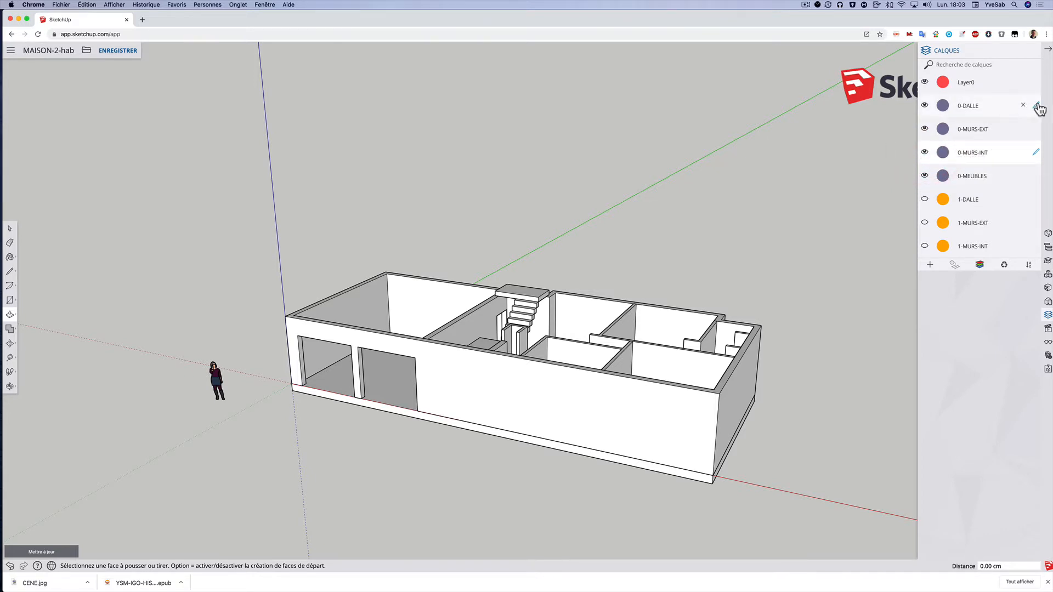
Search the 3D Warehouse components for "porte garage"
{"action": "middle_click_drag", "start_coordinate": [561, 317], "coordinate": [754, 290]}
{"action": "middle_click_drag", "start_coordinate": [559, 347], "coordinate": [585, 332]}
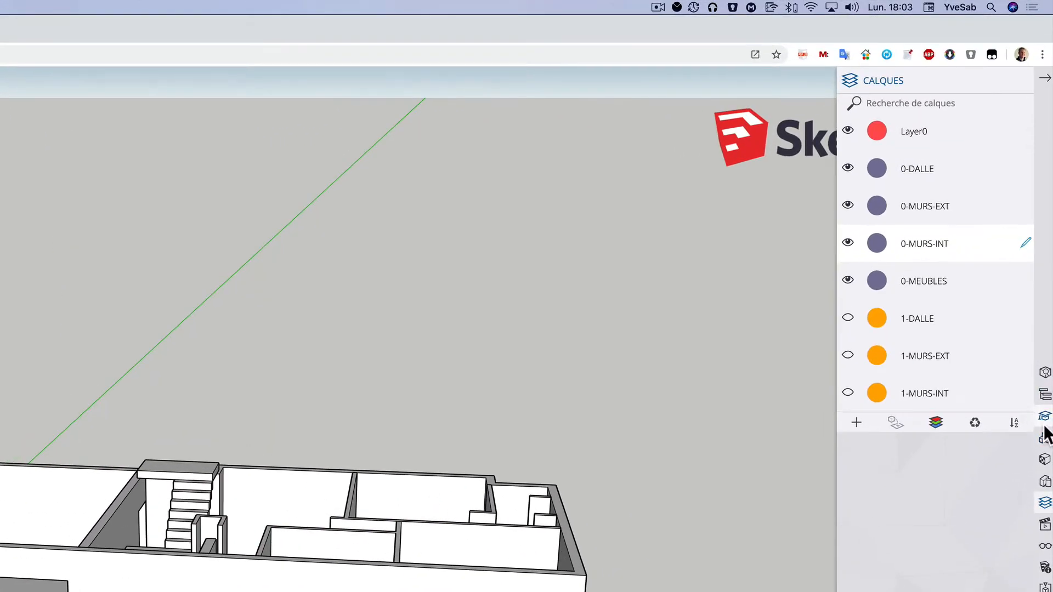
{"action": "left_click", "coordinate": [1047, 274]}
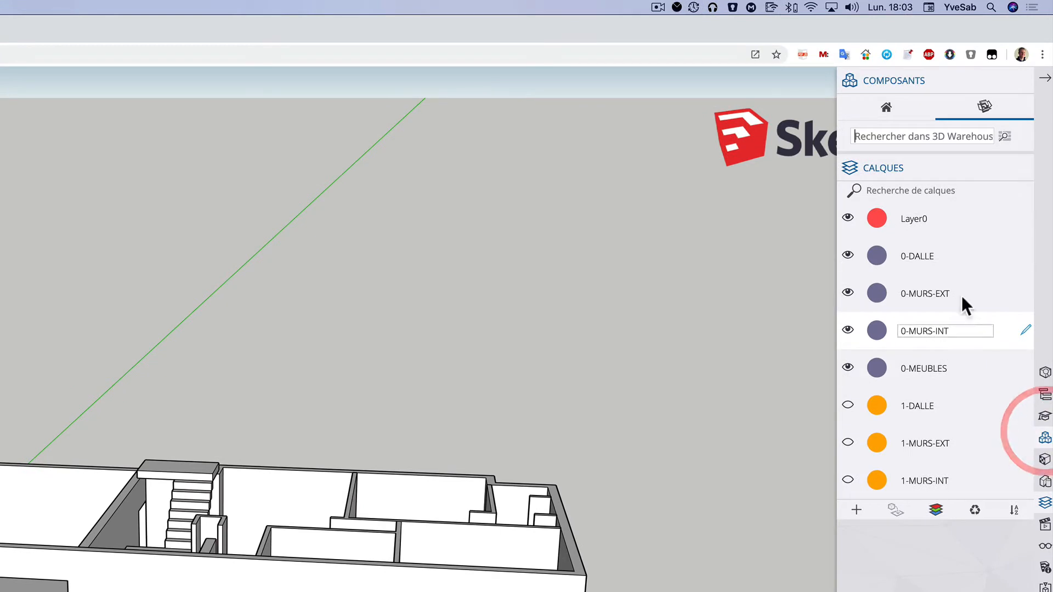
{"action": "type", "text": "porte garage"}
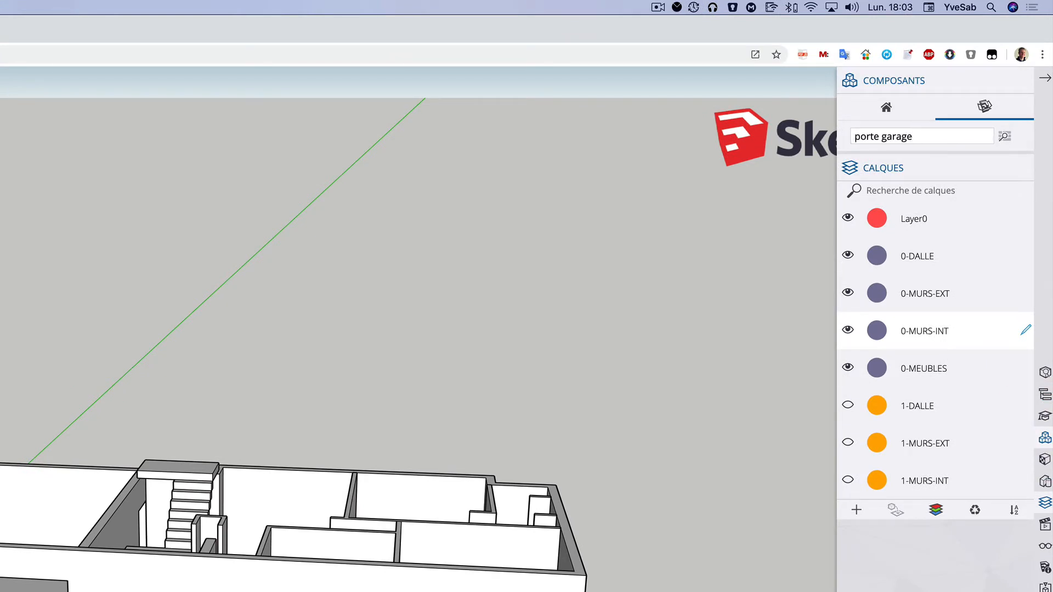
{"action": "key", "text": "Return"}
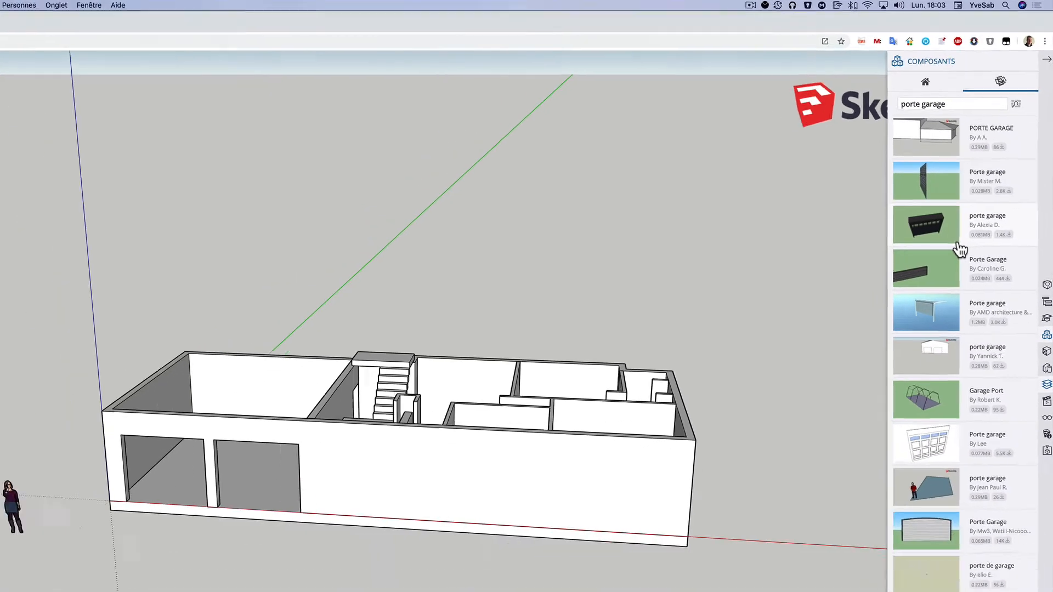
Insert the grey "porte de garage" model with vertical ribs from results page 3 and place it in front of the house
{"action": "scroll", "coordinate": [921, 315], "scroll_direction": "down", "scroll_amount": 3}
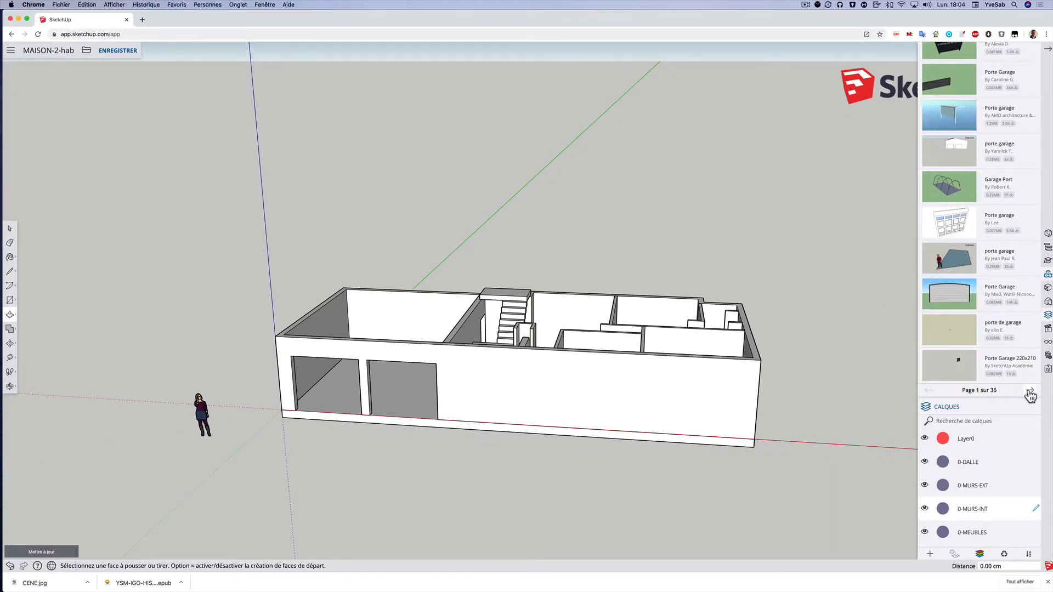
{"action": "left_click", "coordinate": [1029, 390]}
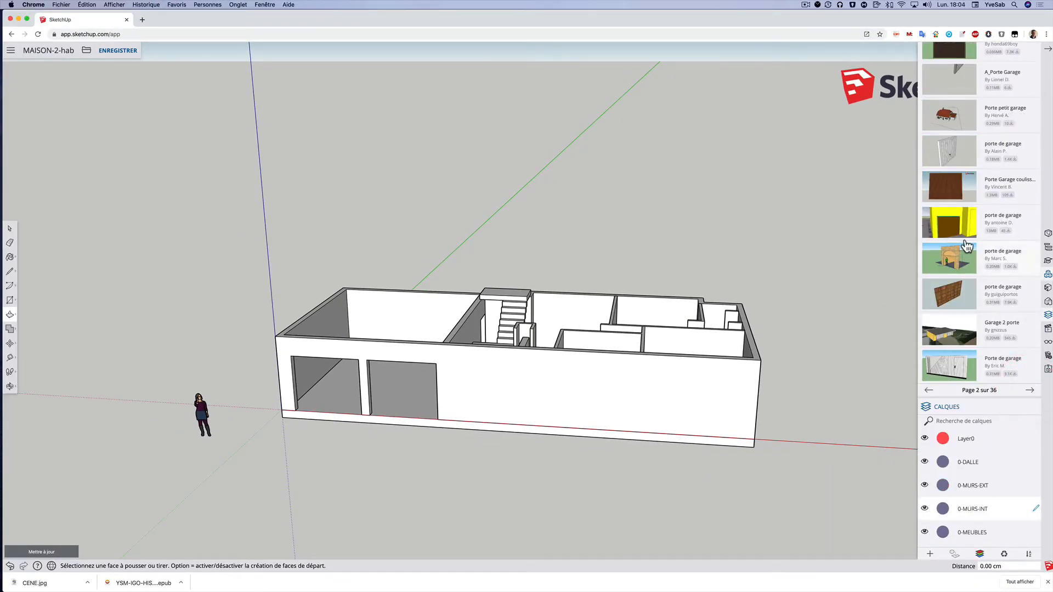
{"action": "scroll", "coordinate": [966, 245], "scroll_direction": "up", "scroll_amount": 5}
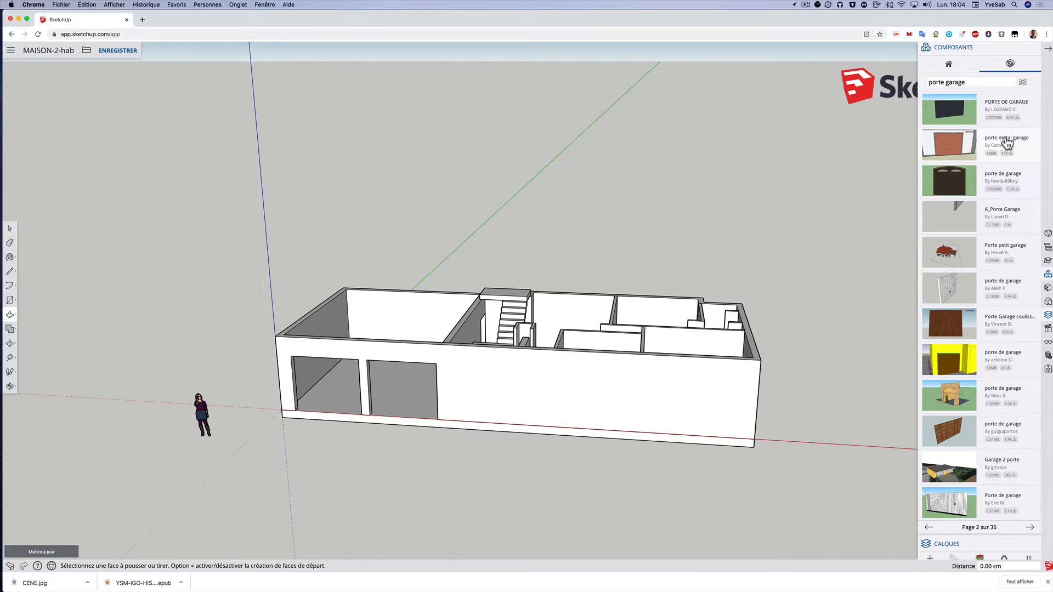
{"action": "scroll", "coordinate": [988, 236], "scroll_direction": "down", "scroll_amount": 4}
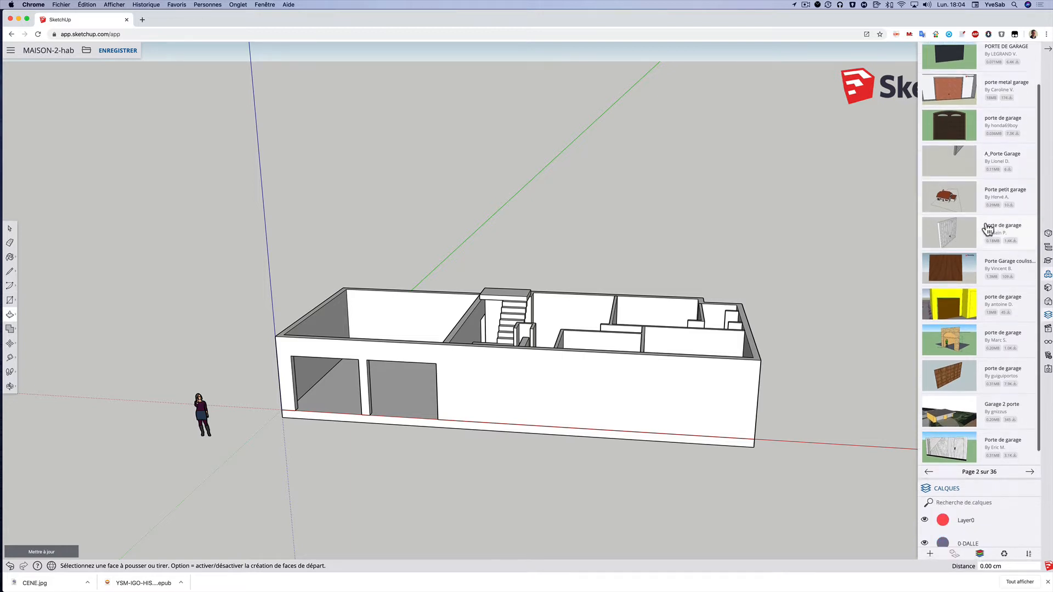
{"action": "left_click", "coordinate": [1029, 420]}
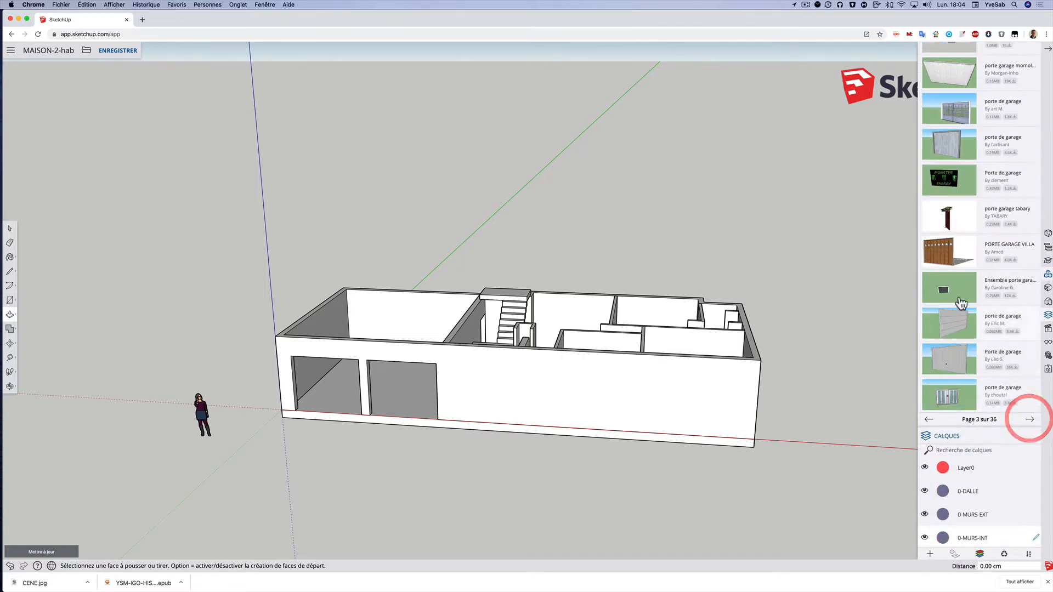
{"action": "scroll", "coordinate": [950, 272], "scroll_direction": "up", "scroll_amount": 1}
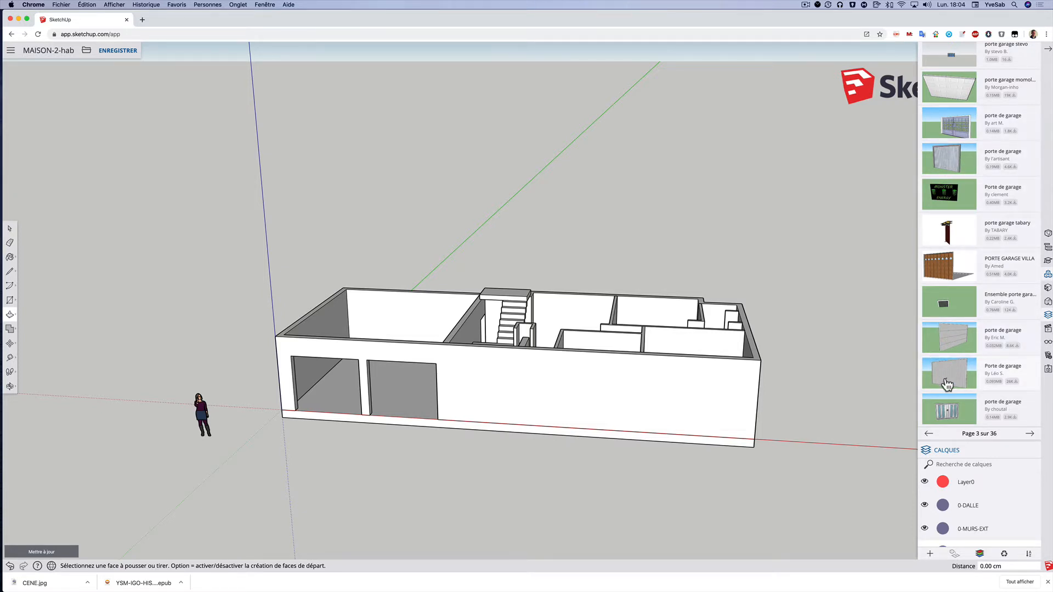
{"action": "left_click", "coordinate": [946, 162]}
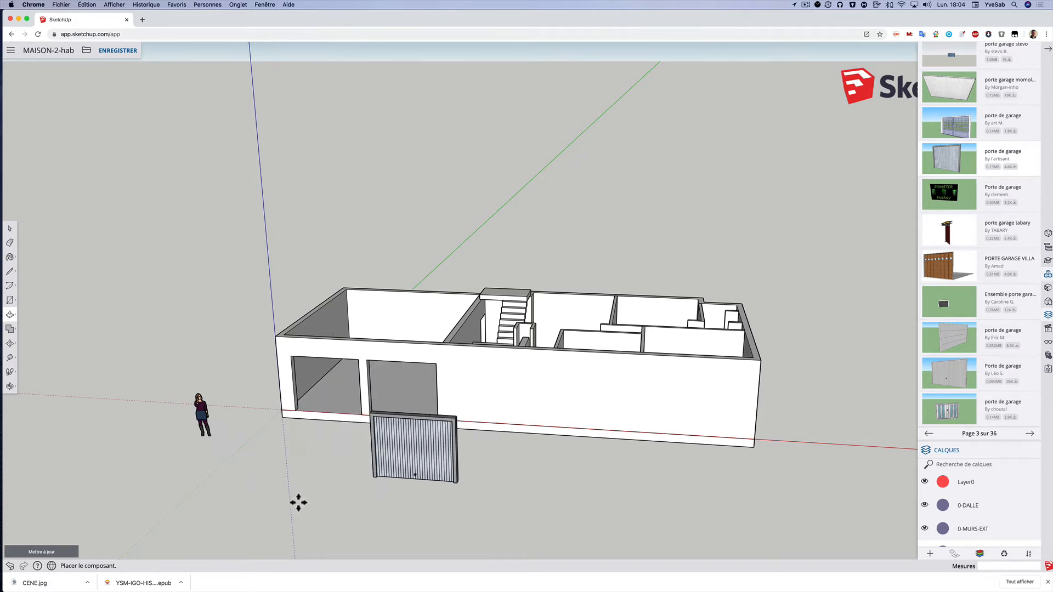
{"action": "left_click", "coordinate": [224, 521]}
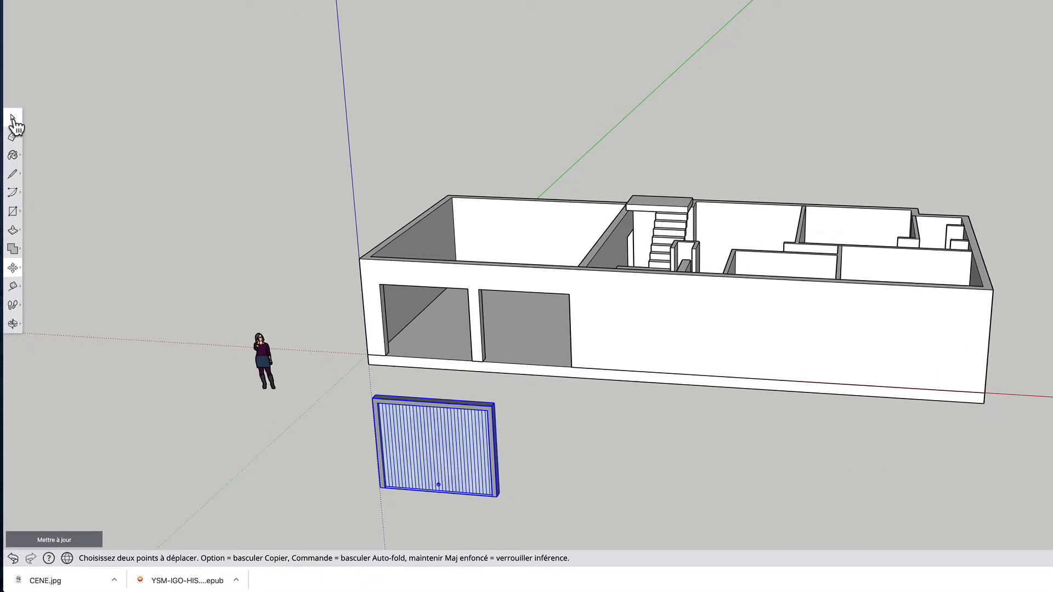
Scale the garage door down uniformly from its upper corner to less than half its size
{"action": "left_click", "coordinate": [10, 230]}
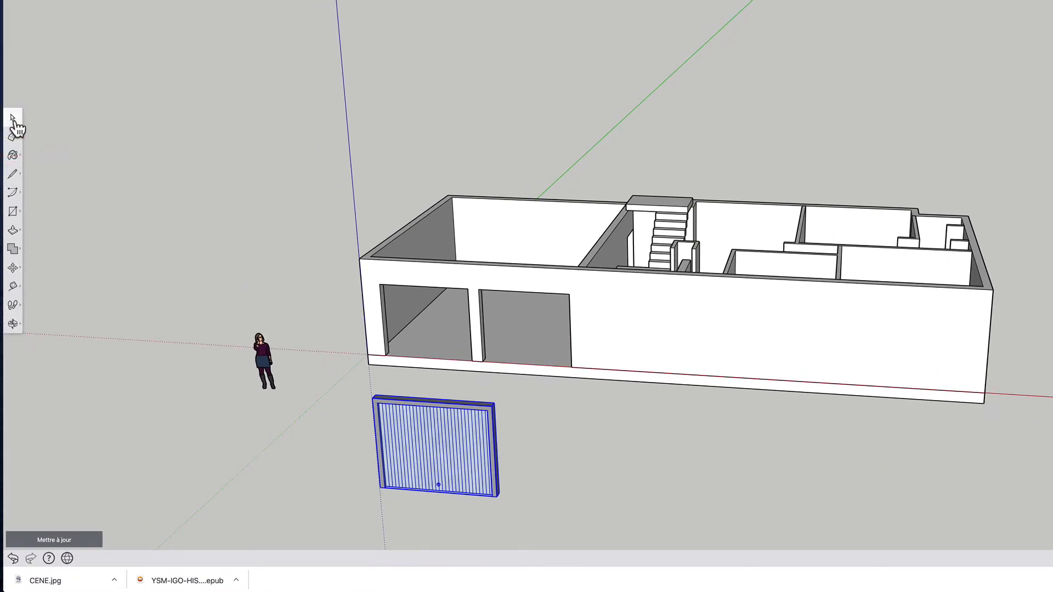
{"action": "left_click", "coordinate": [319, 439]}
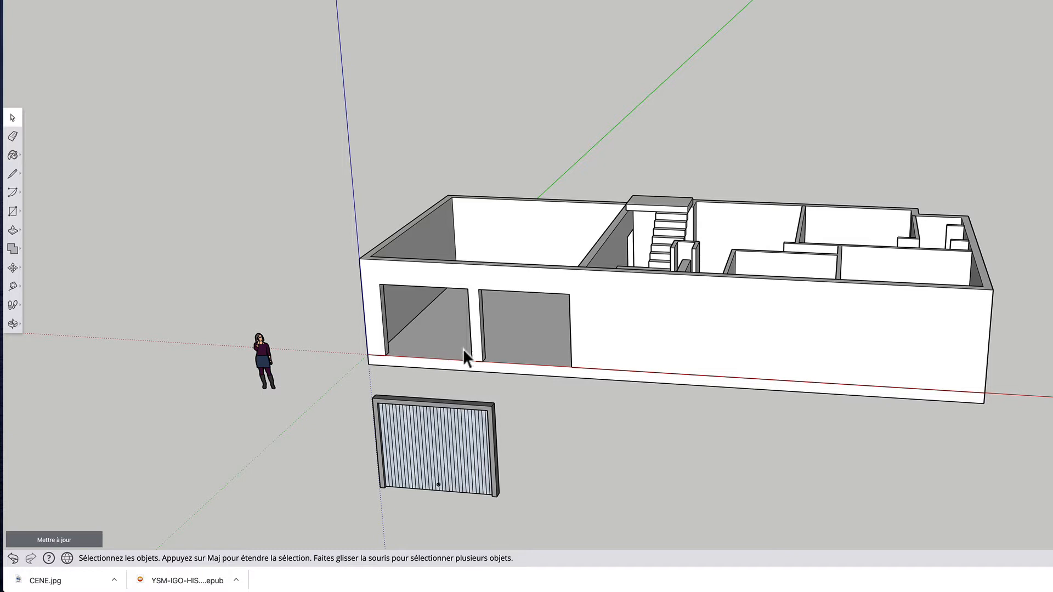
{"action": "left_click", "coordinate": [14, 267]}
{"action": "left_click", "coordinate": [45, 290]}
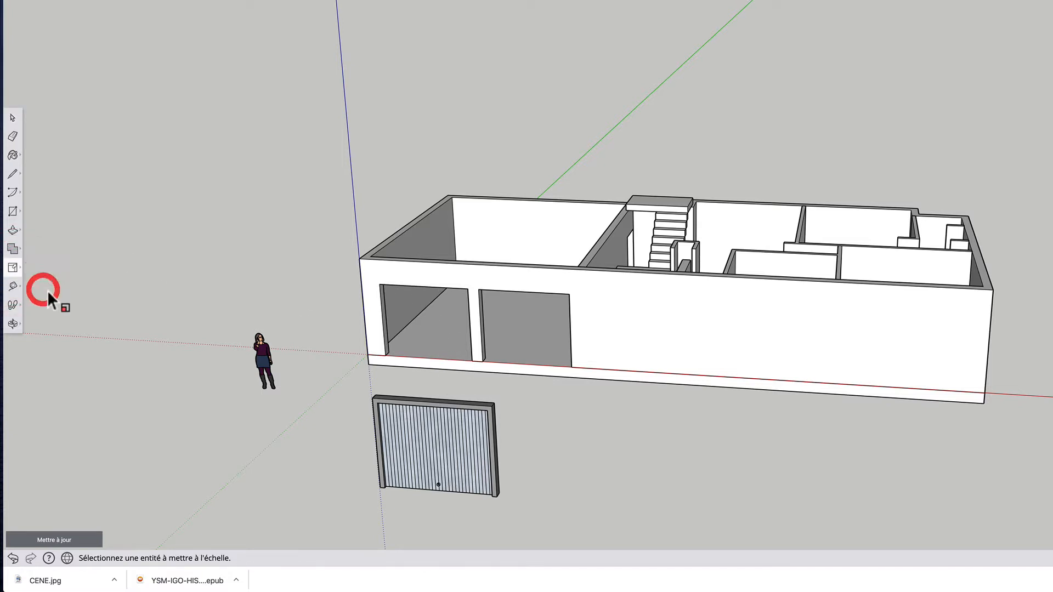
{"action": "left_click", "coordinate": [439, 428]}
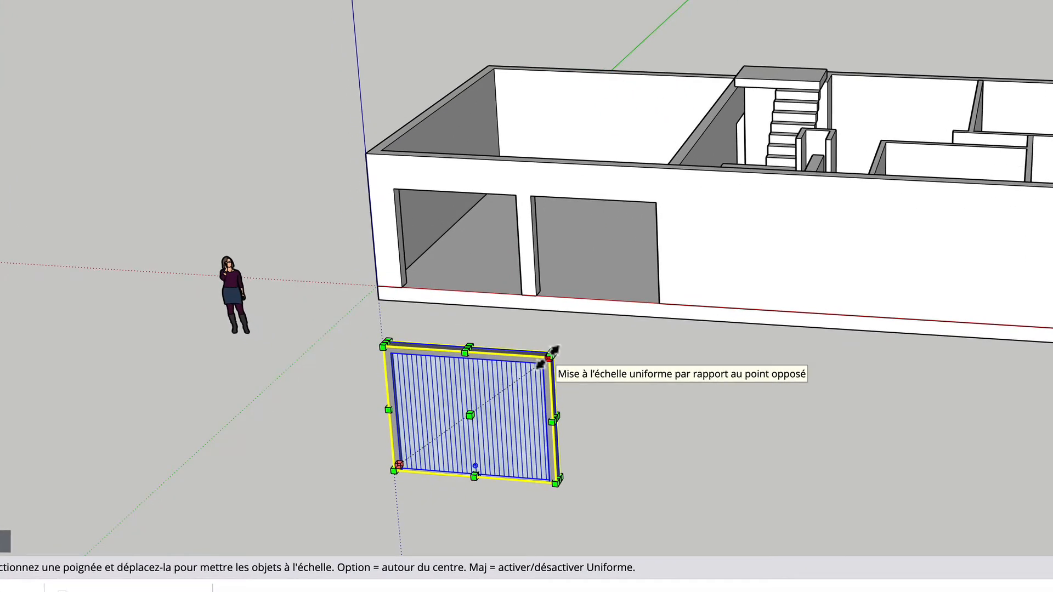
{"action": "left_click_drag", "start_coordinate": [552, 350], "coordinate": [454, 401]}
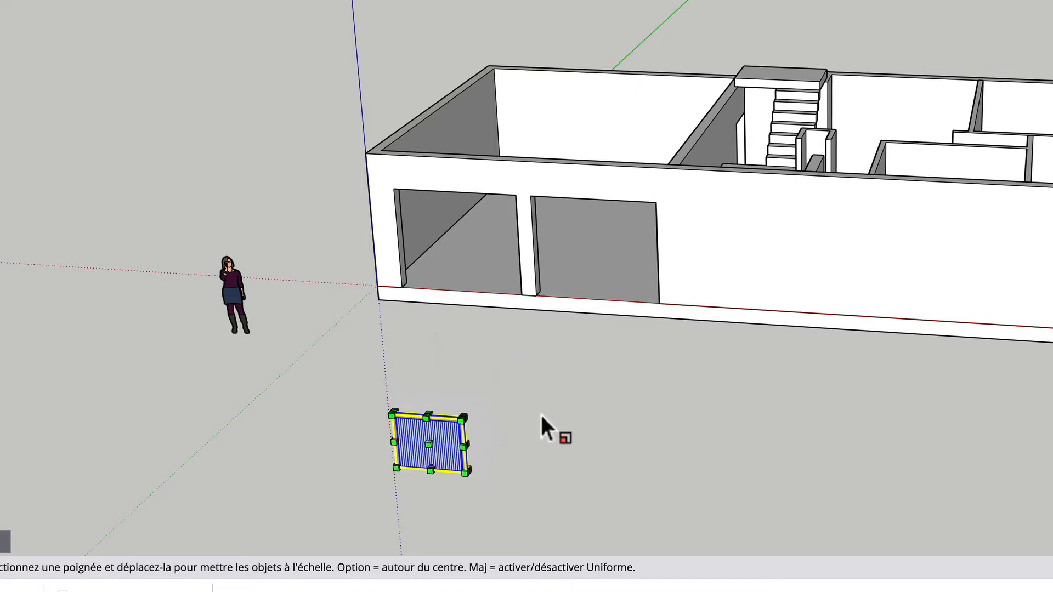
Move the reduced garage door from the ground in front of the house into the garage opening nearest the origin
{"action": "scroll", "coordinate": [534, 431], "scroll_direction": "up", "scroll_amount": 3}
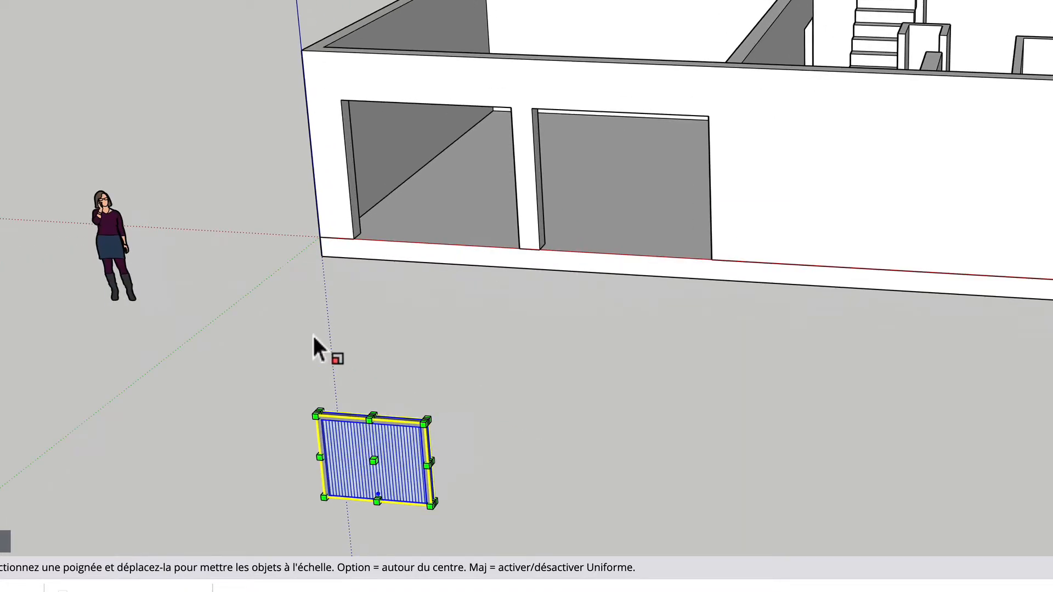
{"action": "middle_click_drag", "start_coordinate": [322, 353], "coordinate": [675, 258]}
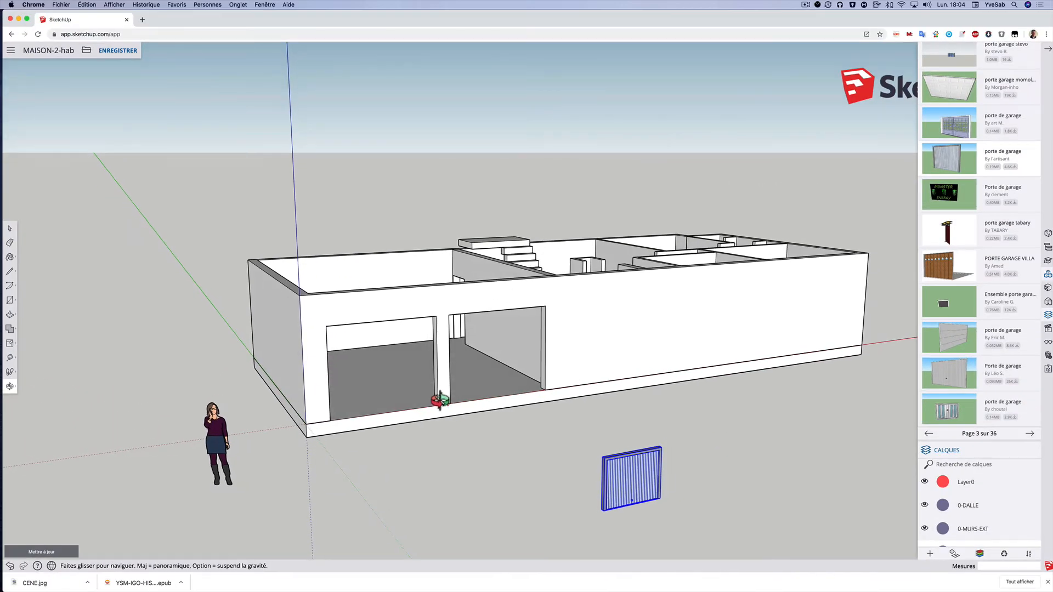
{"action": "key", "text": "s"}
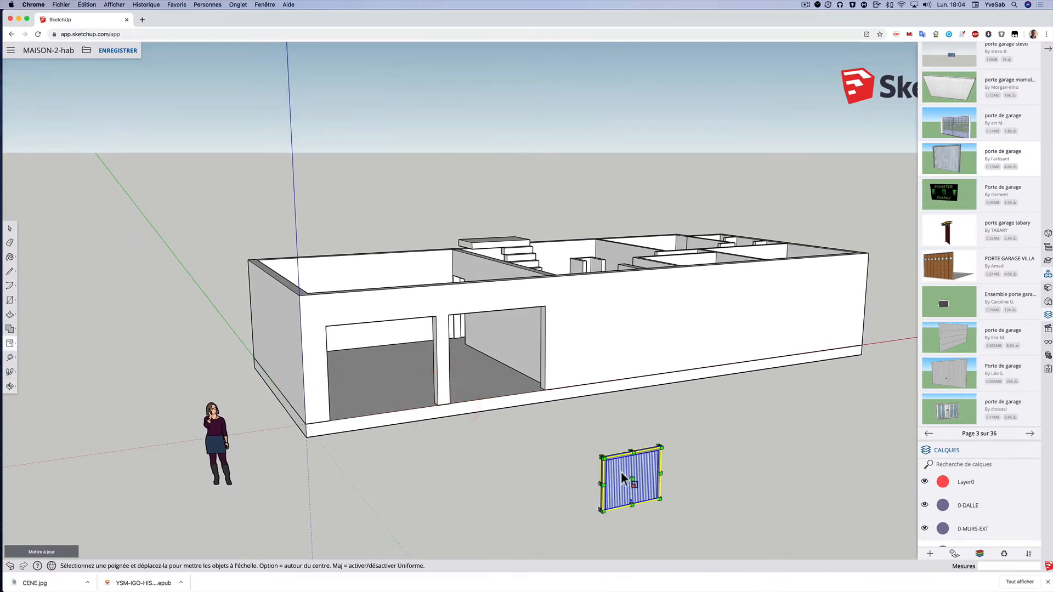
{"action": "left_click", "coordinate": [10, 344]}
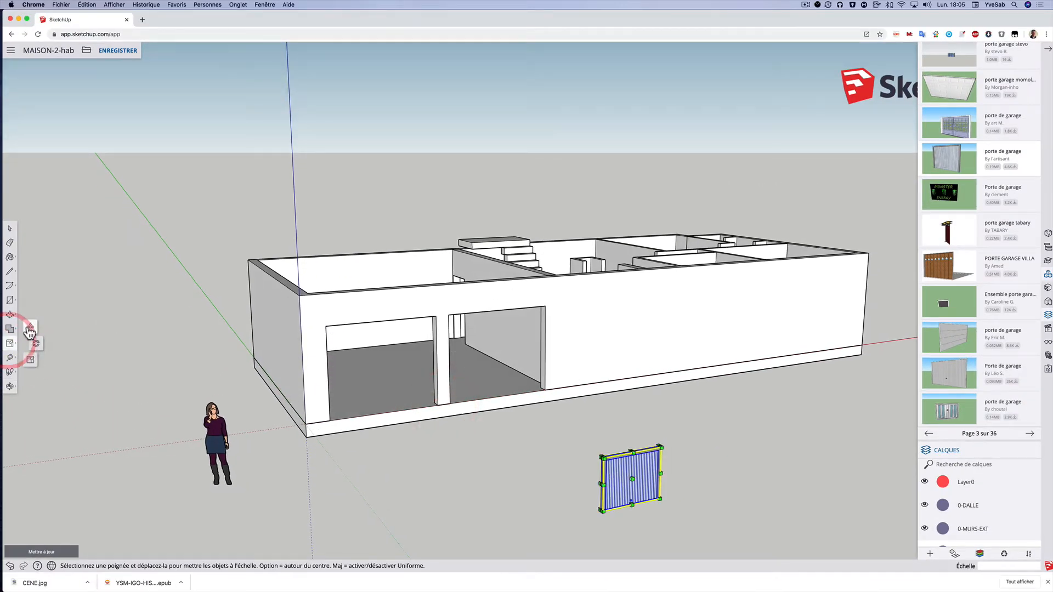
{"action": "left_click", "coordinate": [593, 462]}
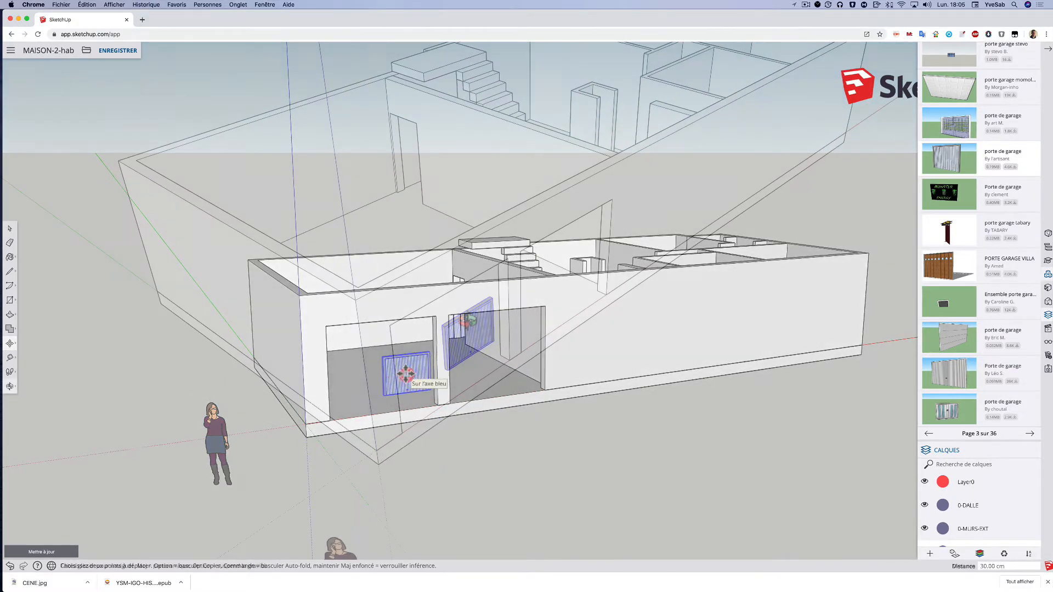
Snap the door's lower front corner to the base of the pillar between the two garage openings, a move of about 44.35 cm
{"action": "scroll", "coordinate": [482, 329], "scroll_direction": "up", "scroll_amount": 6}
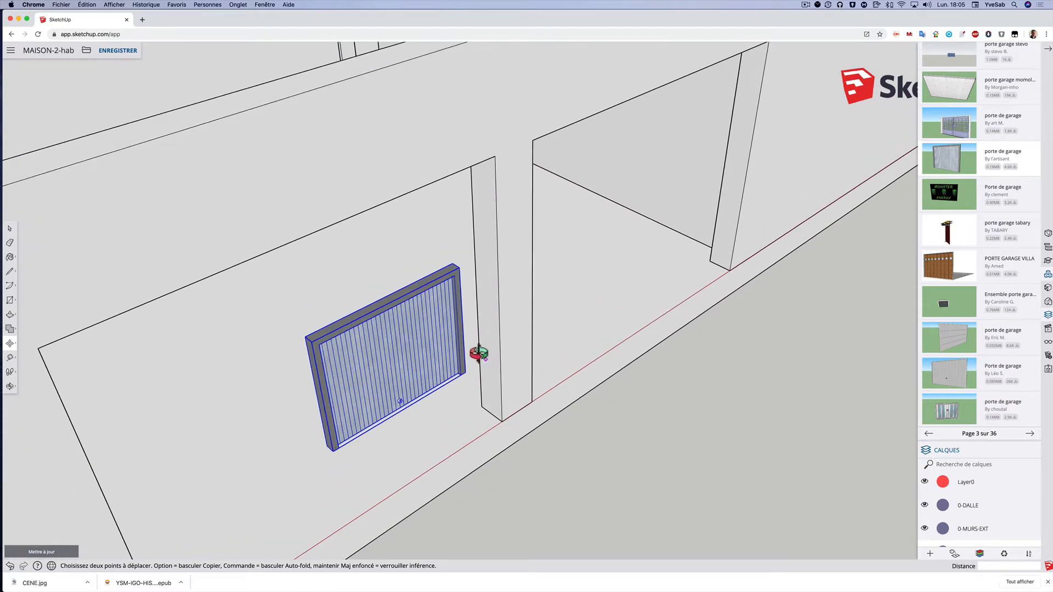
{"action": "middle_click_drag", "start_coordinate": [479, 354], "coordinate": [447, 278]}
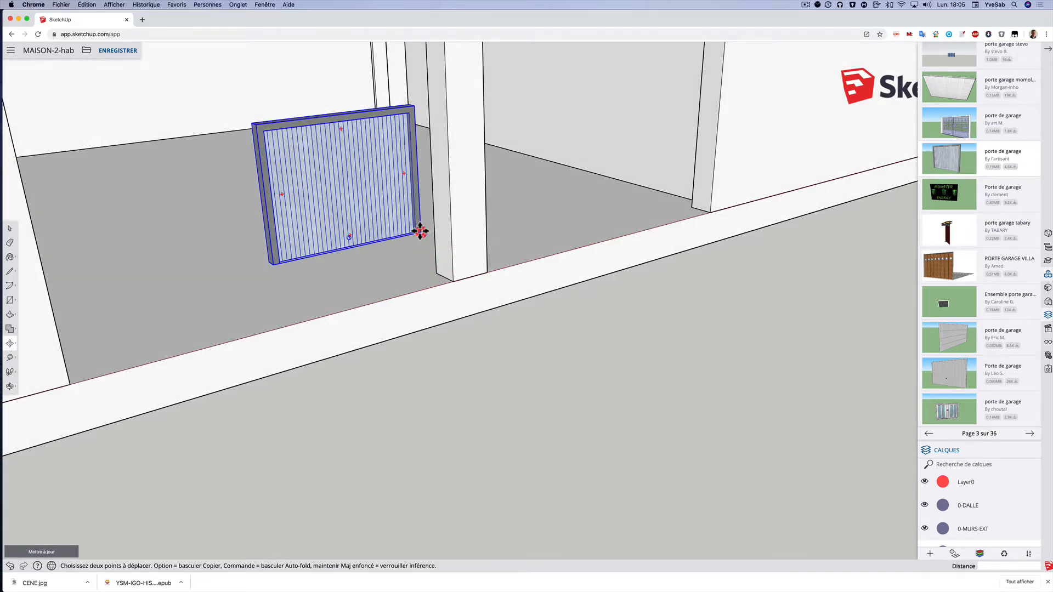
{"action": "left_click", "coordinate": [419, 231]}
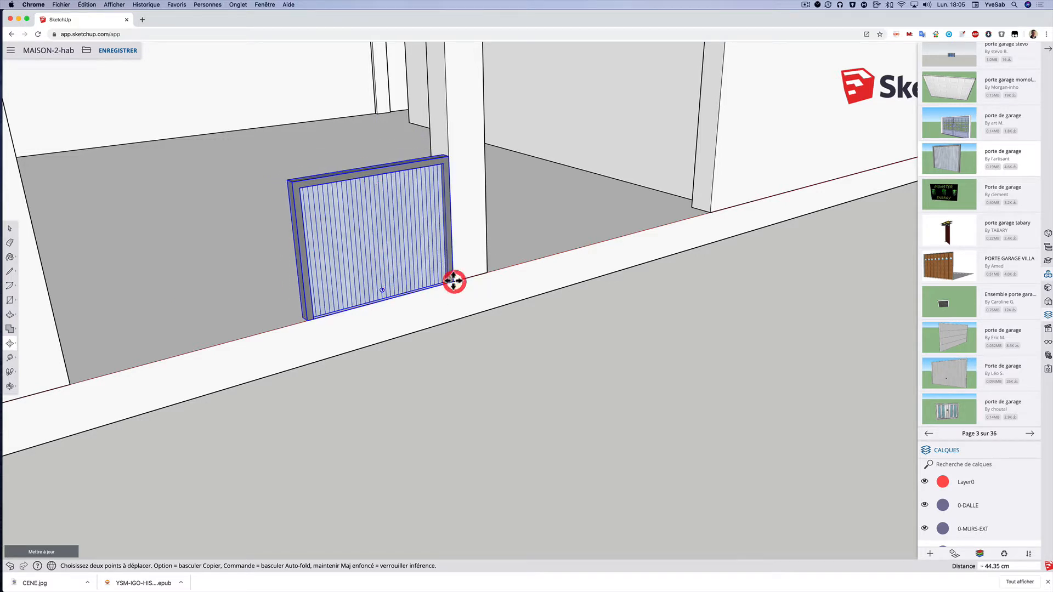
{"action": "left_click", "coordinate": [453, 282]}
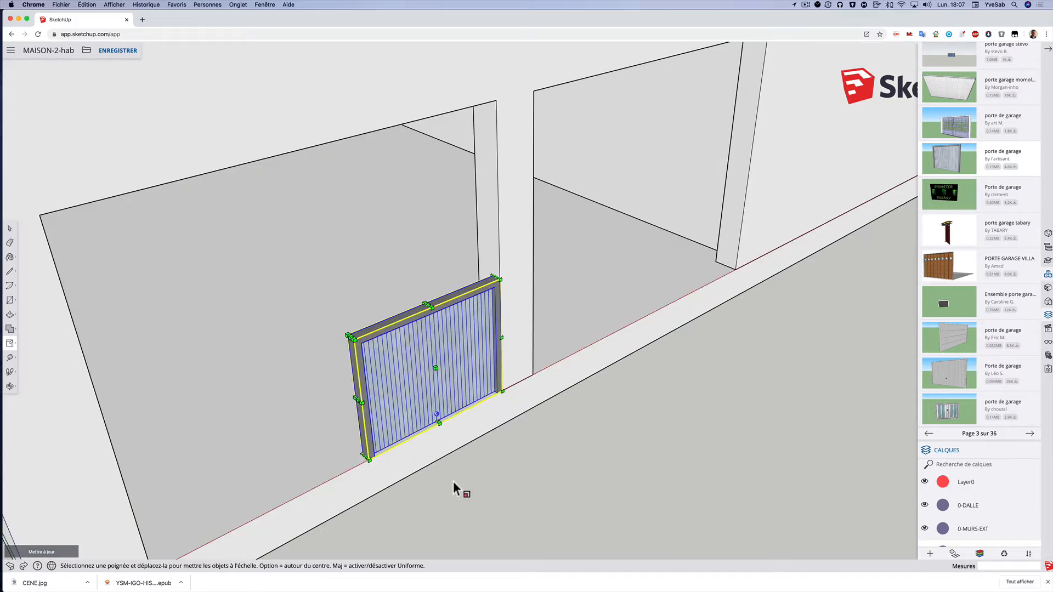
Stretch the garage door along the red axis by a factor of about 2.24 to reach the opposite side of its opening
{"action": "scroll", "coordinate": [452, 488], "scroll_direction": "up", "scroll_amount": 2}
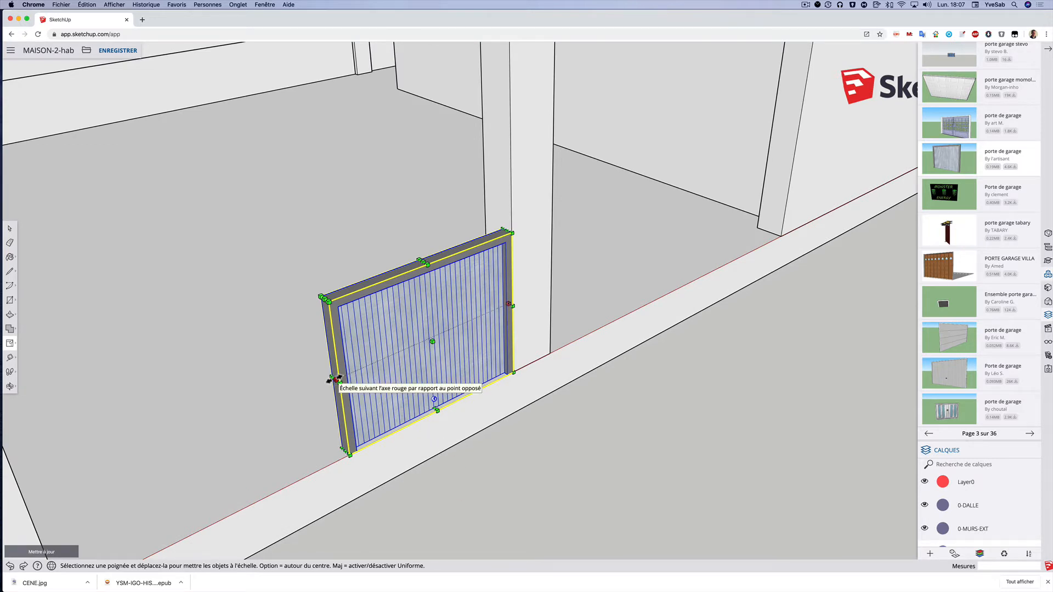
{"action": "scroll", "coordinate": [335, 380], "scroll_direction": "up", "scroll_amount": 5}
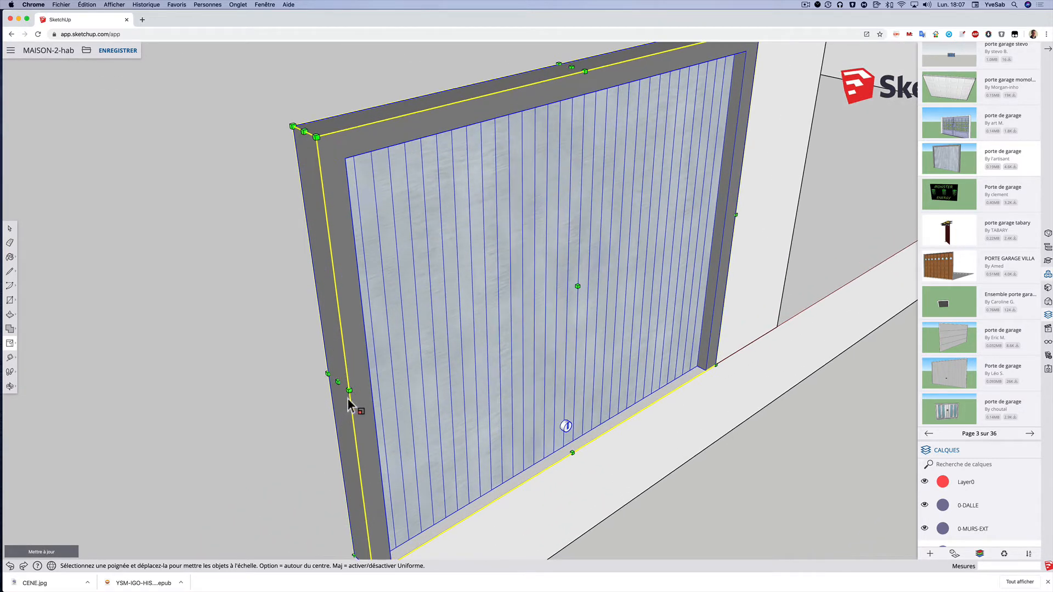
{"action": "scroll", "coordinate": [349, 394], "scroll_direction": "down", "scroll_amount": 4}
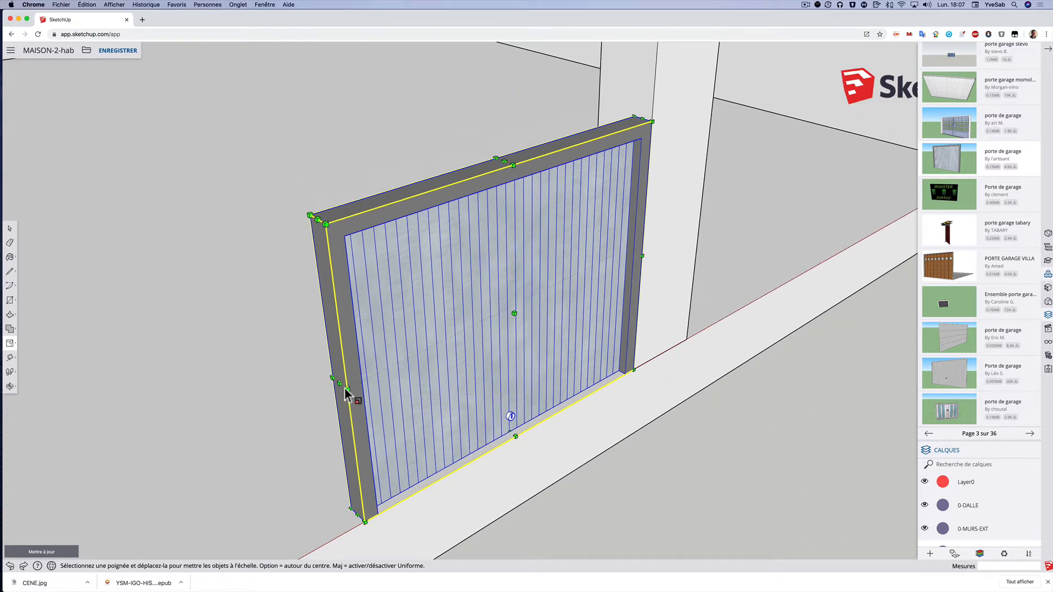
{"action": "scroll", "coordinate": [336, 385], "scroll_direction": "up", "scroll_amount": 3}
{"action": "scroll", "coordinate": [336, 383], "scroll_direction": "down", "scroll_amount": 4}
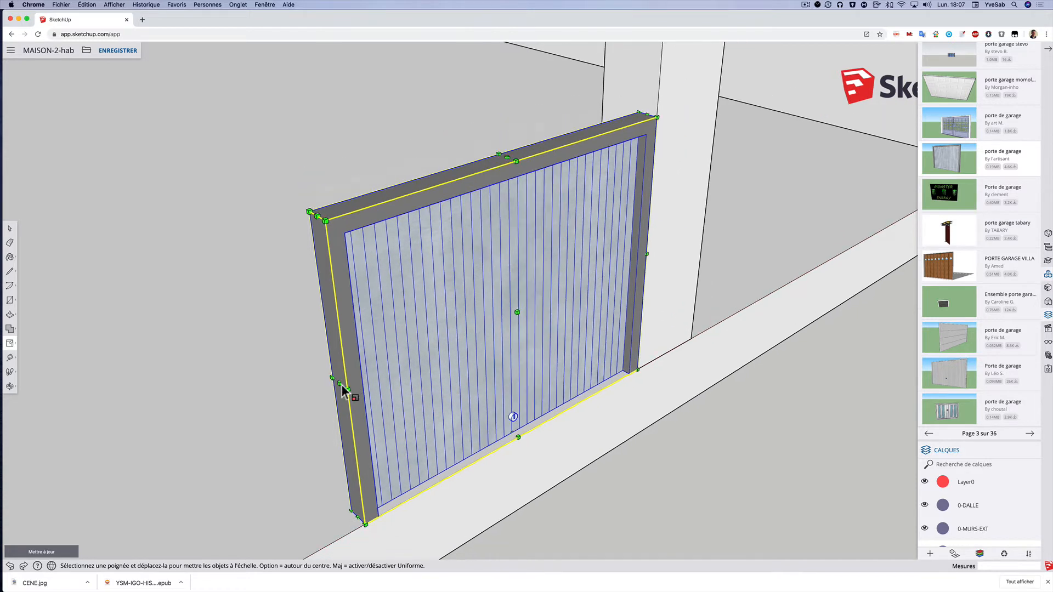
{"action": "scroll", "coordinate": [335, 383], "scroll_direction": "down", "scroll_amount": 1}
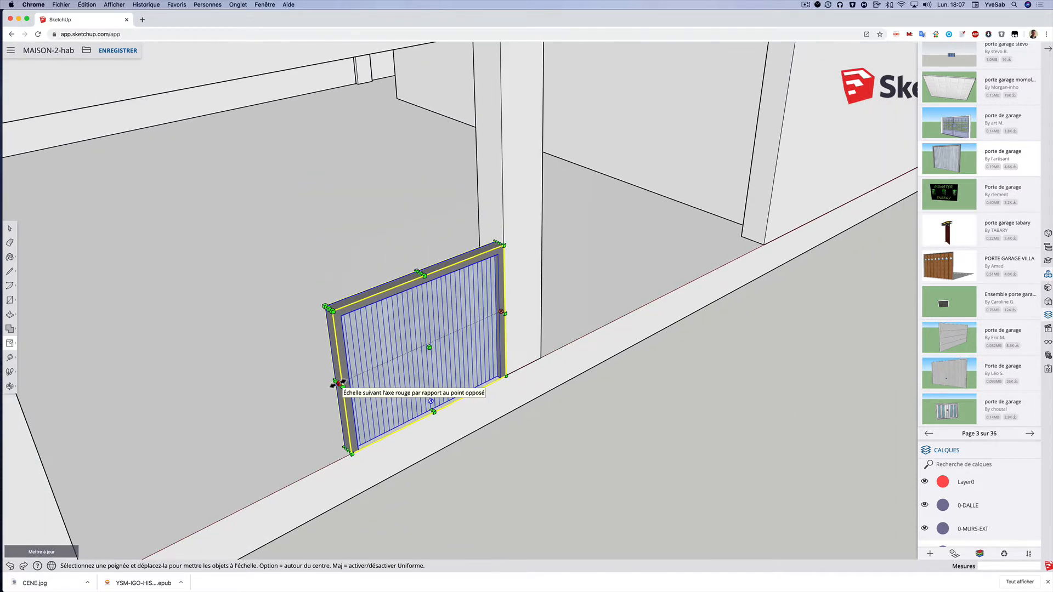
{"action": "left_click_drag", "start_coordinate": [337, 384], "coordinate": [54, 492]}
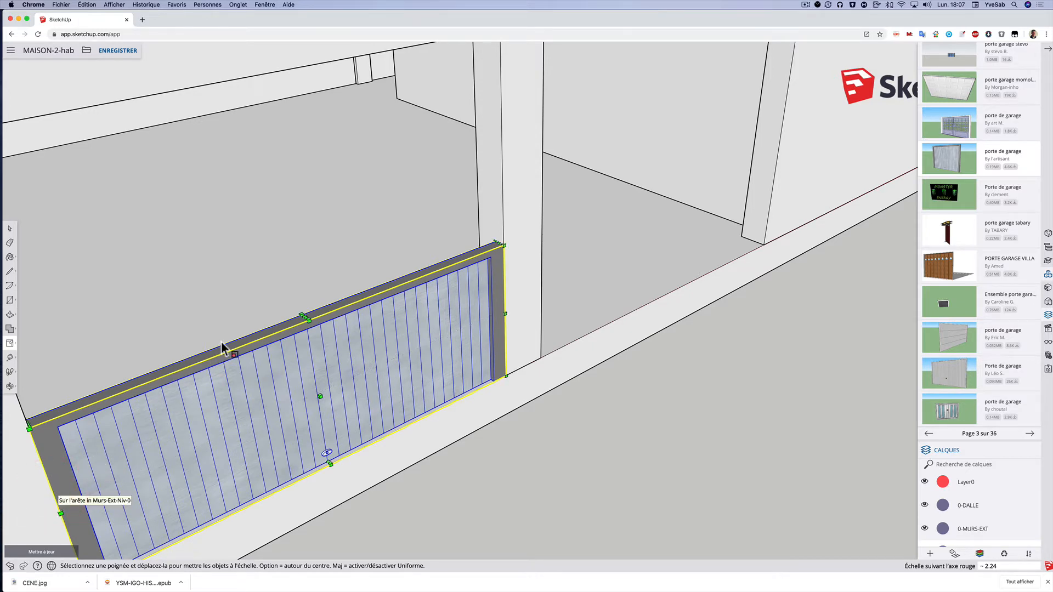
Stretch the garage door along the blue axis by a factor of about 2.33 to reach the top of its opening
{"action": "middle_click_drag", "start_coordinate": [276, 354], "coordinate": [237, 344]}
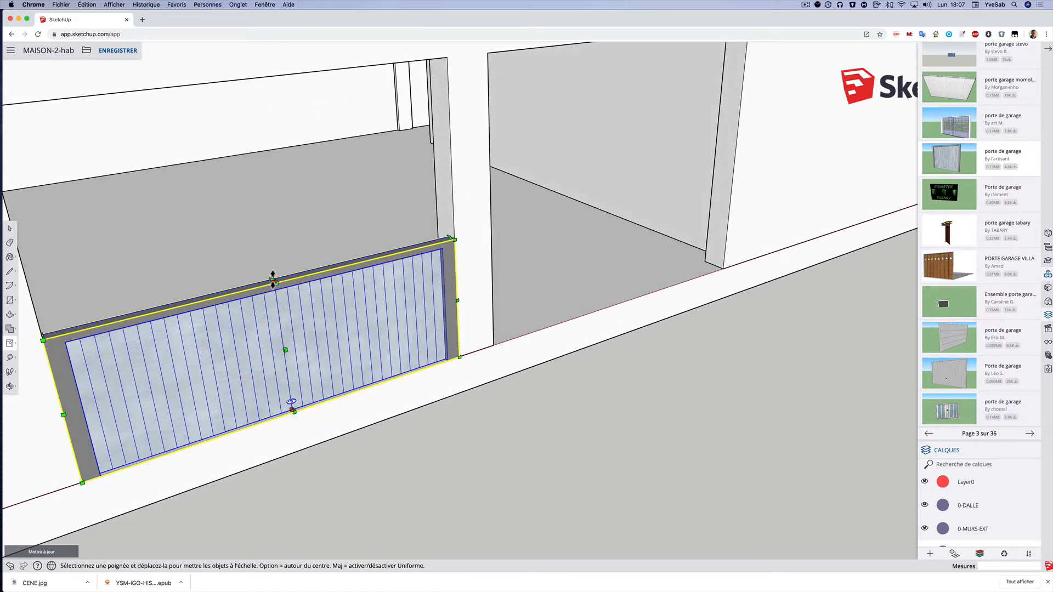
{"action": "left_click_drag", "start_coordinate": [272, 280], "coordinate": [262, 215]}
{"action": "left_click_drag", "start_coordinate": [248, 165], "coordinate": [239, 79]}
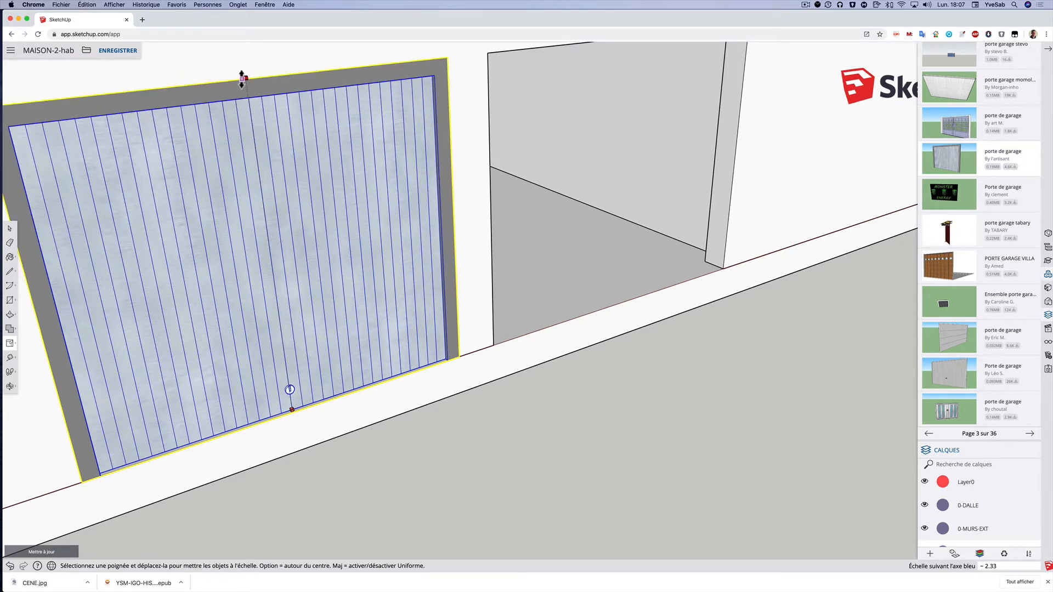
{"action": "left_click", "coordinate": [245, 79]}
Copy the fitted garage door 280 cm along the red axis into the second garage opening, using its lower corner as the reference point
{"action": "middle_click_drag", "start_coordinate": [34, 414], "coordinate": [345, 420]}
{"action": "scroll", "coordinate": [307, 287], "scroll_direction": "down", "scroll_amount": 10}
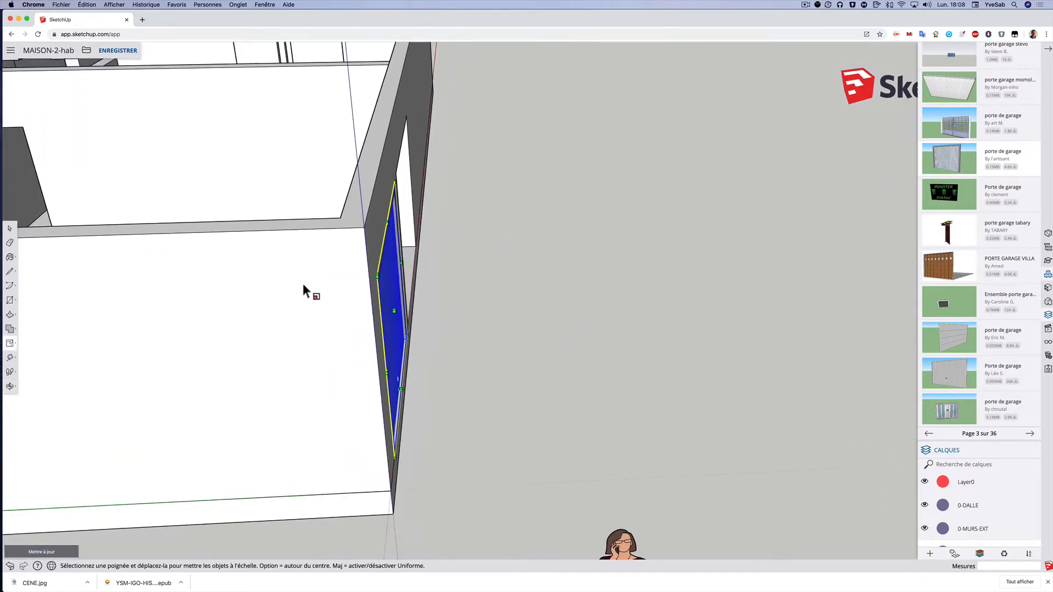
{"action": "middle_click_drag", "start_coordinate": [277, 301], "coordinate": [435, 329]}
{"action": "key", "text": "s"}
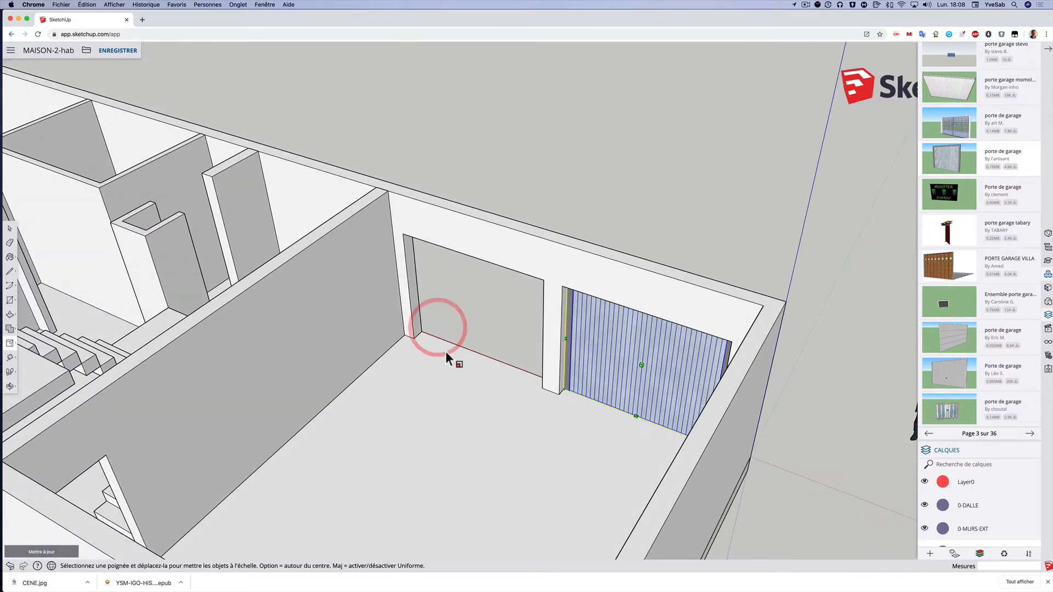
{"action": "middle_click_drag", "start_coordinate": [485, 371], "coordinate": [378, 365]}
{"action": "middle_click_drag", "start_coordinate": [495, 350], "coordinate": [284, 397]}
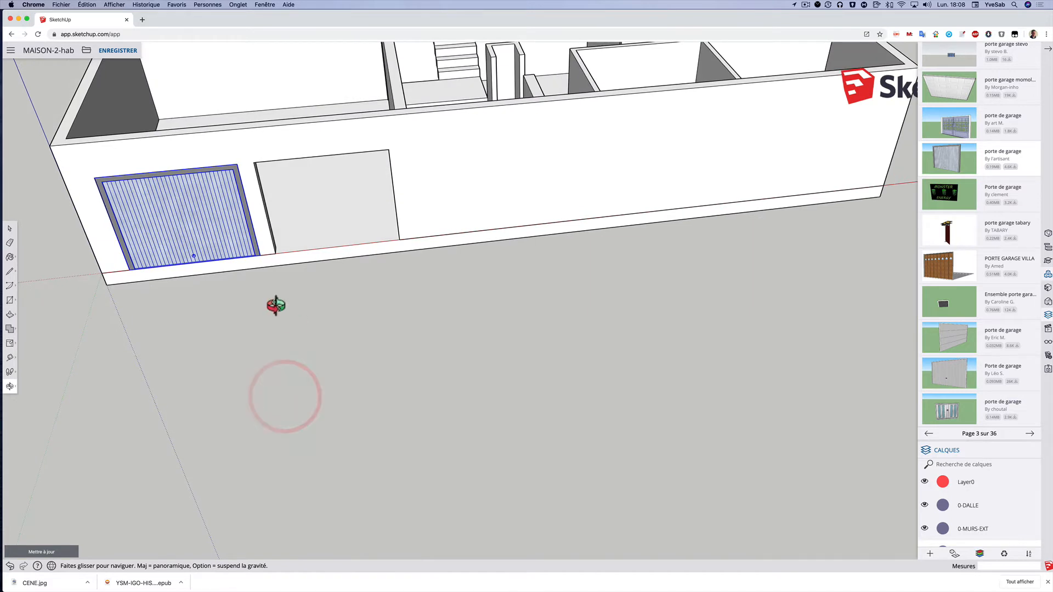
{"action": "key", "text": "s"}
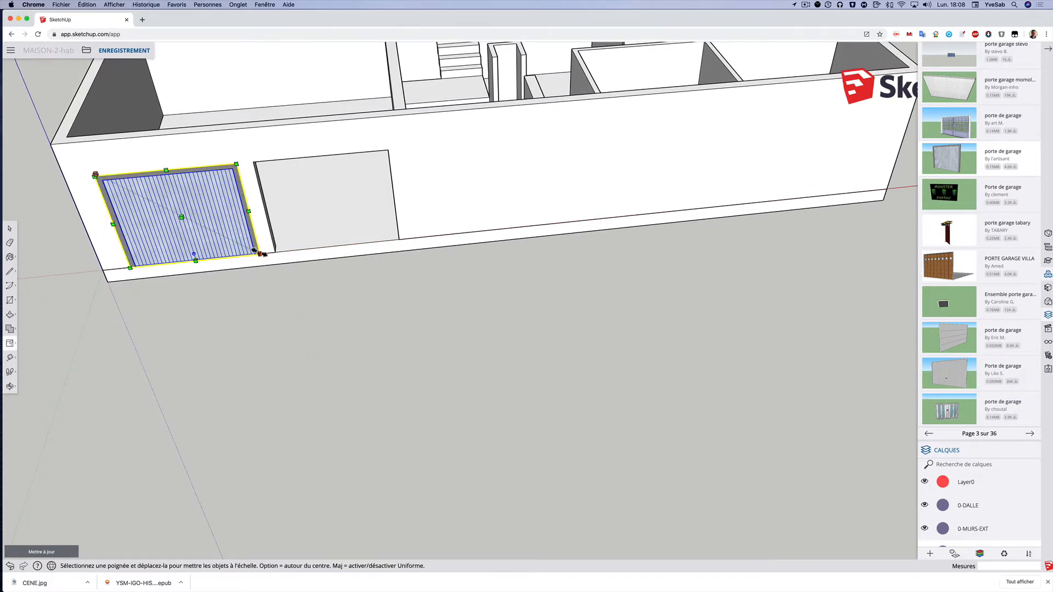
{"action": "left_click", "coordinate": [10, 345]}
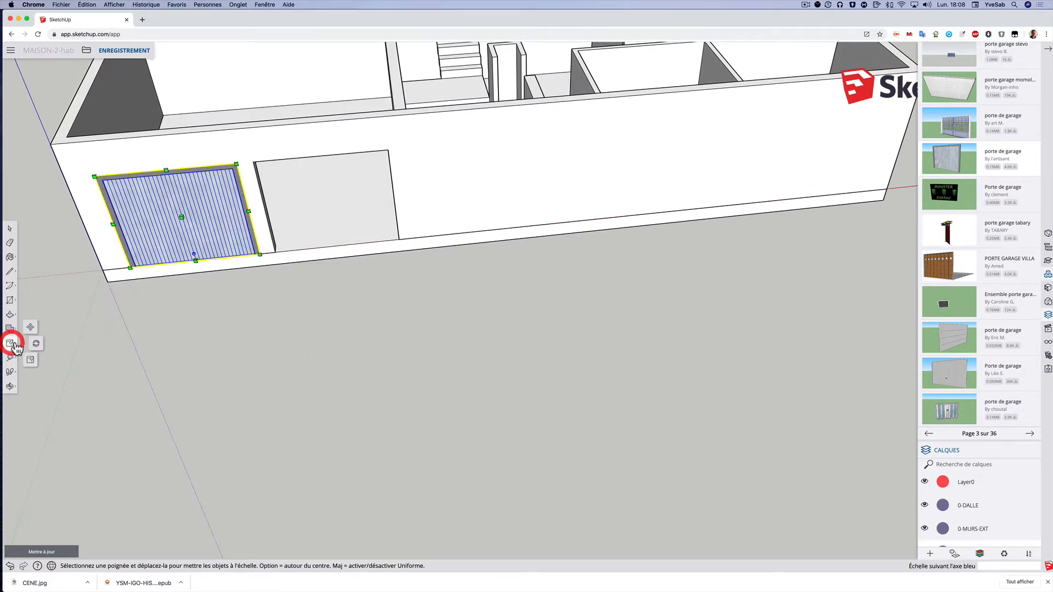
{"action": "left_click", "coordinate": [32, 340]}
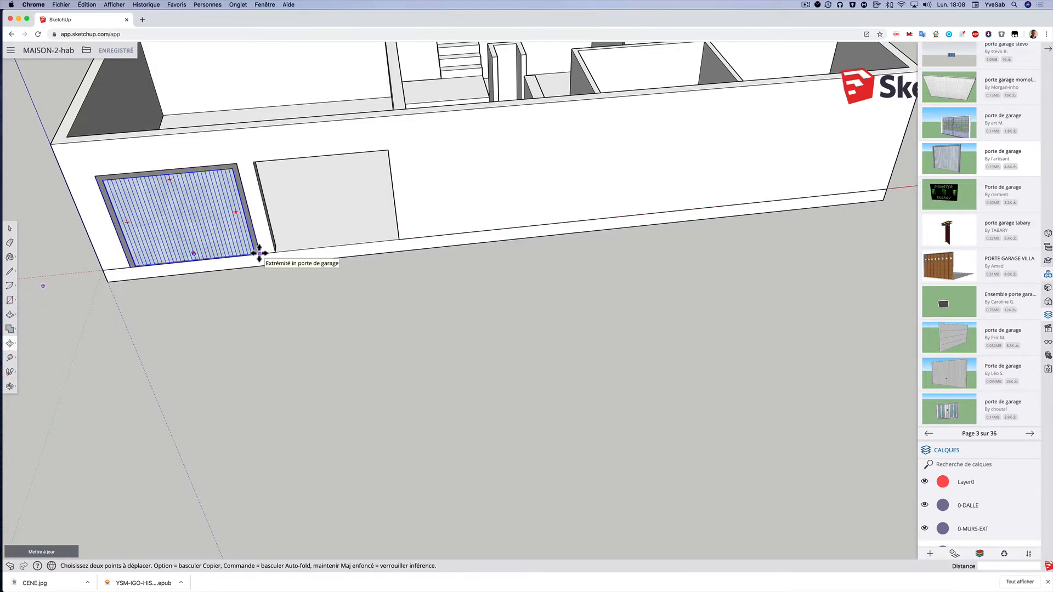
{"action": "left_click", "coordinate": [258, 252]}
{"action": "key", "text": "alt"}
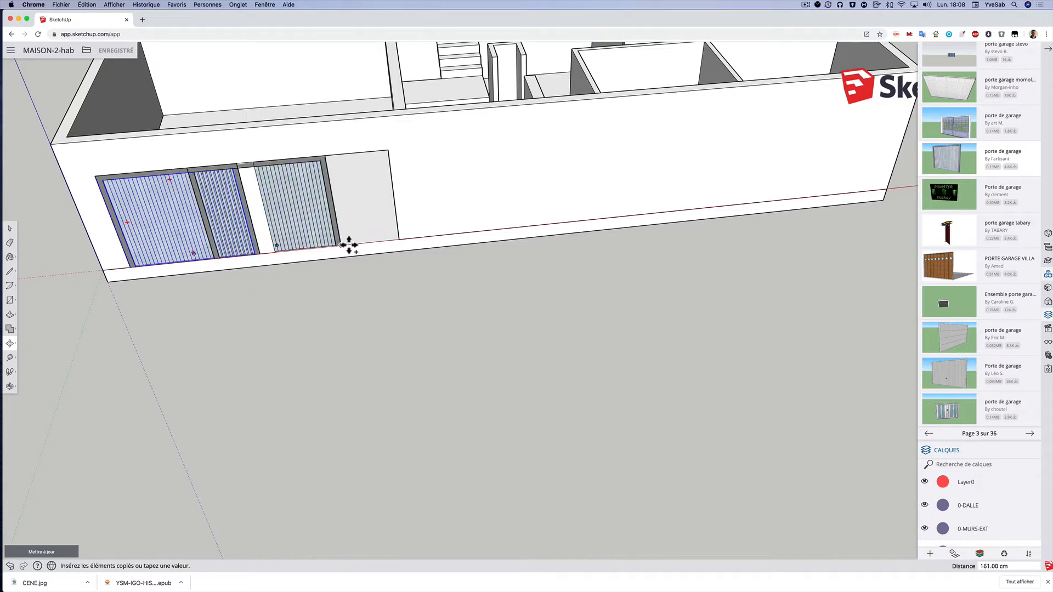
{"action": "left_click", "coordinate": [395, 236]}
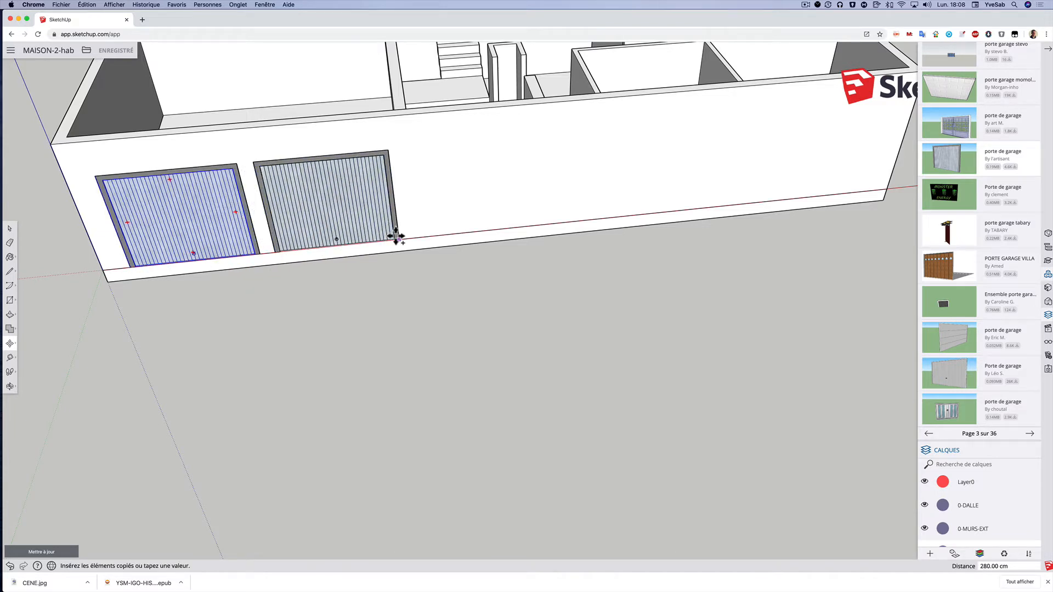
{"action": "left_click", "coordinate": [405, 291]}
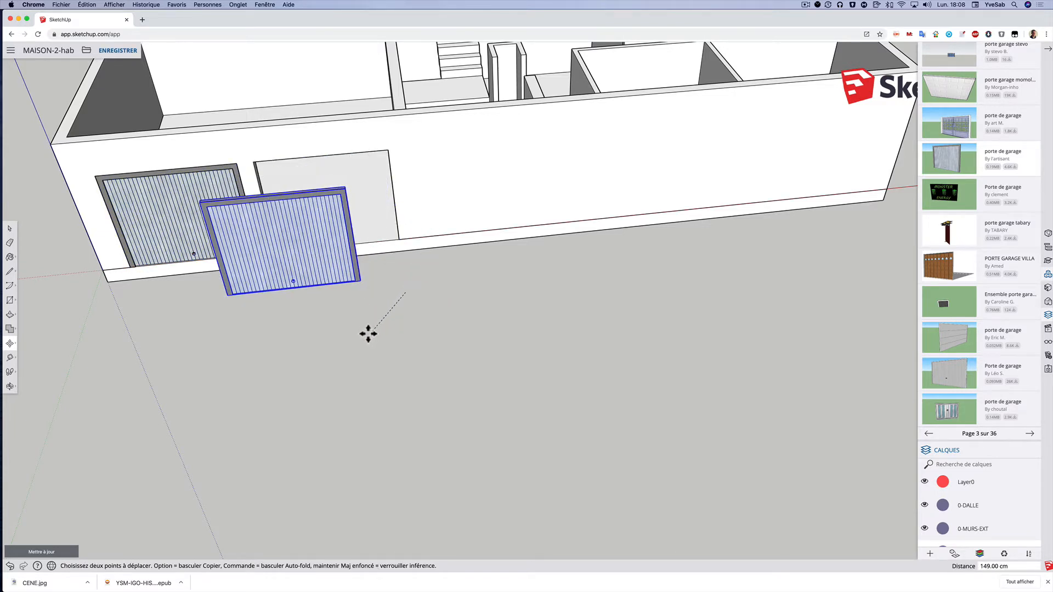
{"action": "key", "text": "Escape"}
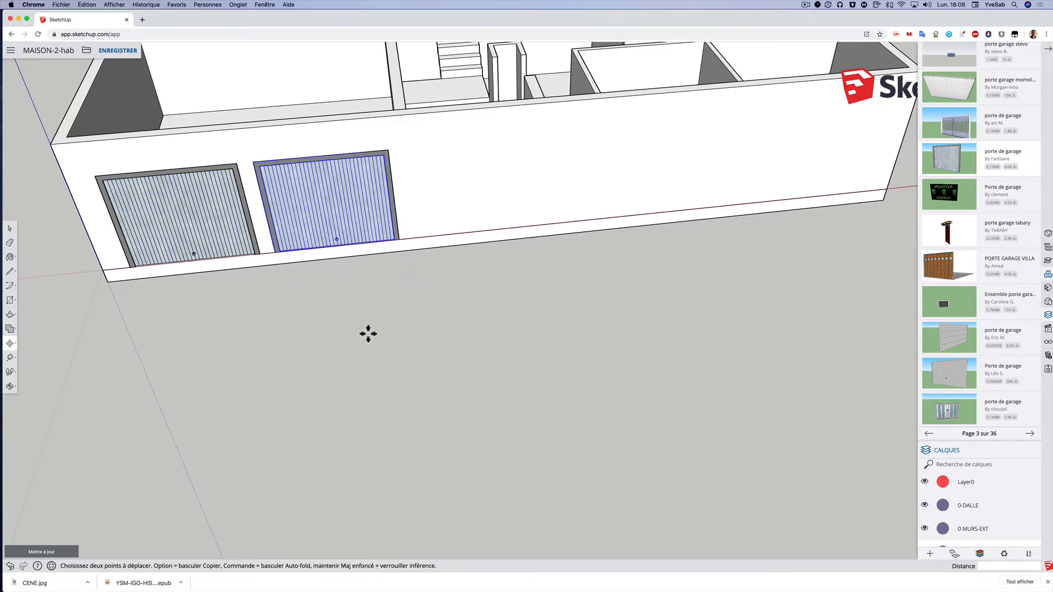
{"action": "left_click", "coordinate": [11, 230]}
Close the component search results for "porte garage"
{"action": "middle_click_drag", "start_coordinate": [271, 357], "coordinate": [270, 357]}
{"action": "middle_click_drag", "start_coordinate": [182, 330], "coordinate": [188, 285]}
{"action": "scroll", "coordinate": [338, 264], "scroll_direction": "down", "scroll_amount": 3}
{"action": "scroll", "coordinate": [338, 269], "scroll_direction": "down", "scroll_amount": 2}
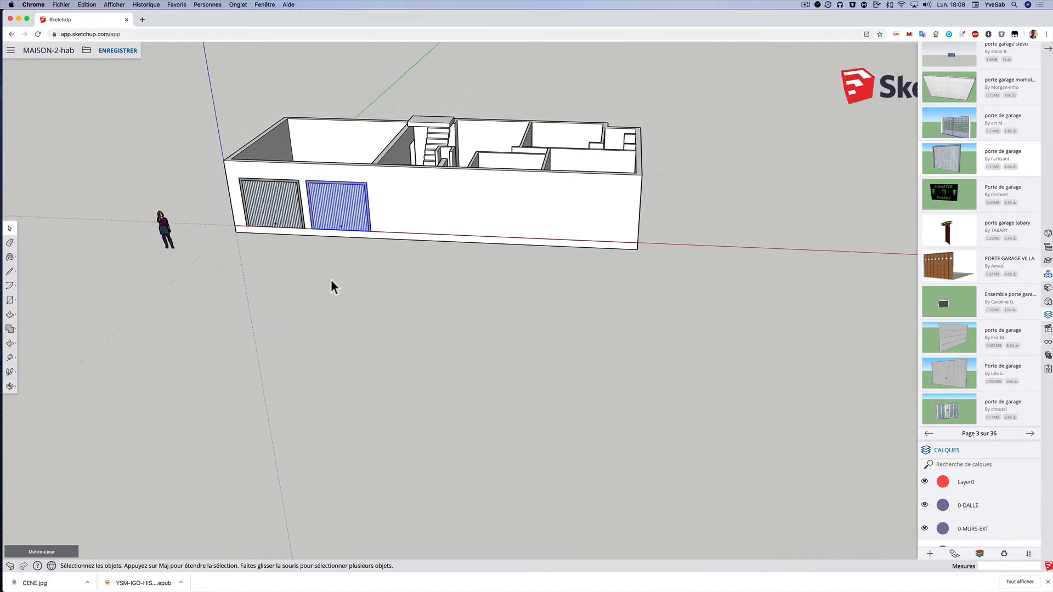
{"action": "middle_click_drag", "start_coordinate": [331, 284], "coordinate": [320, 263]}
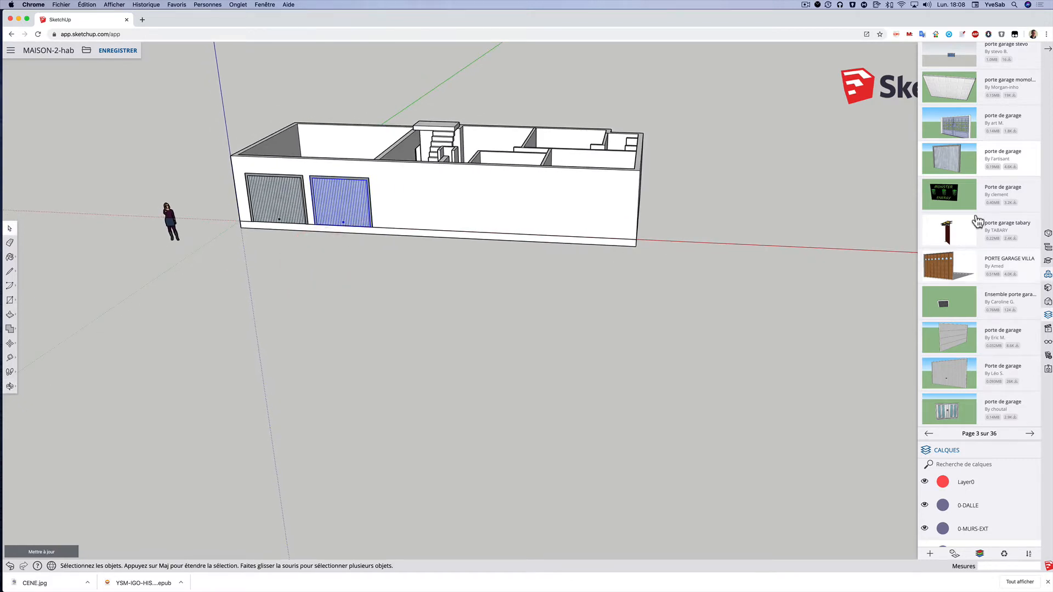
{"action": "scroll", "coordinate": [1015, 80], "scroll_direction": "up", "scroll_amount": 5}
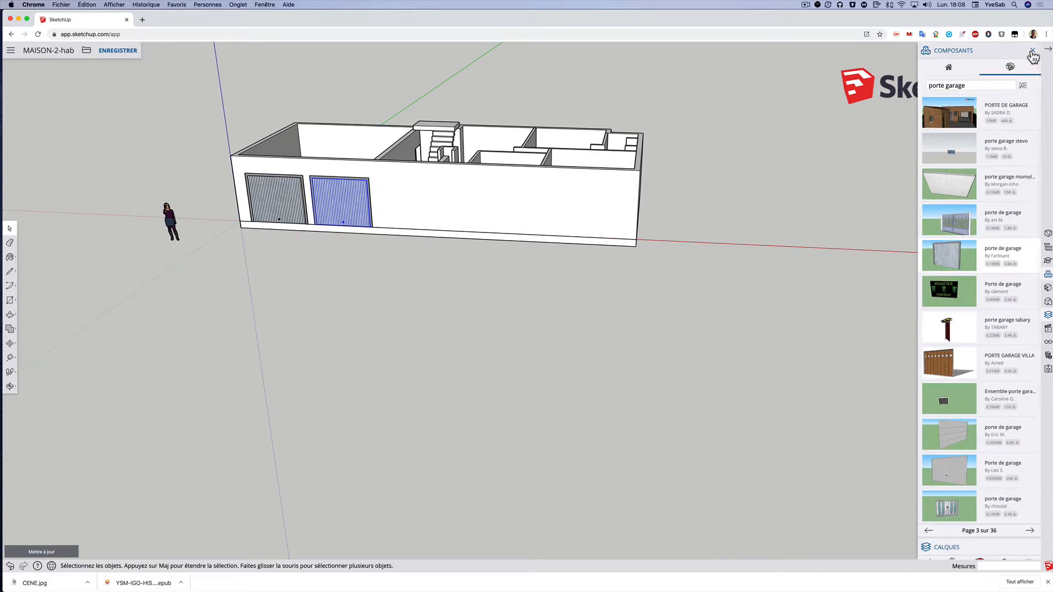
{"action": "left_click", "coordinate": [1031, 51]}
Show the layers 1-DALLE, 1-MURS-EXT and 1-MURS-INT and deselect the copied garage door
{"action": "left_click", "coordinate": [925, 199]}
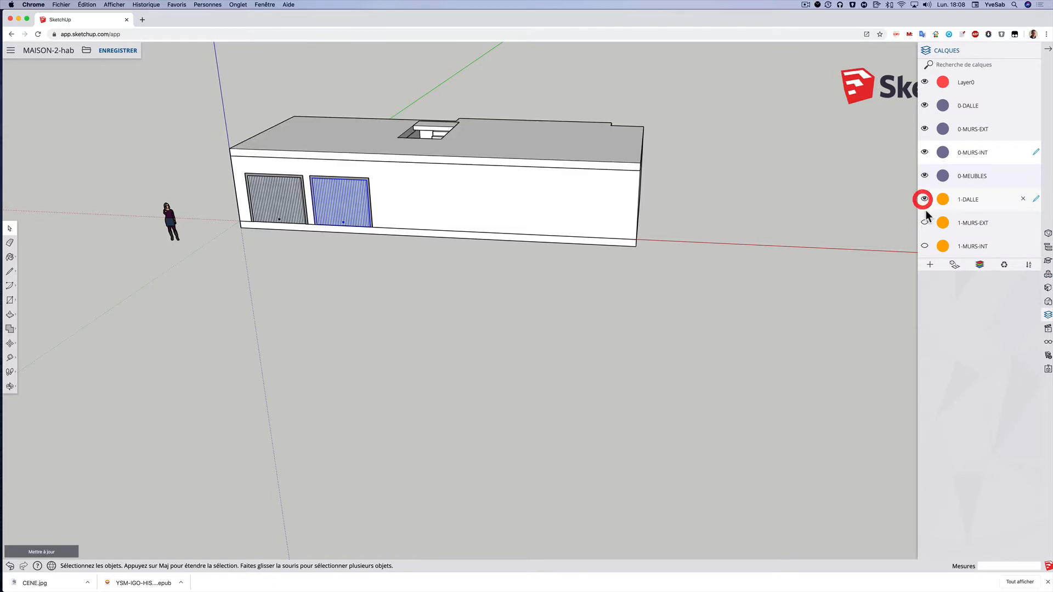
{"action": "left_click", "coordinate": [925, 223]}
{"action": "left_click", "coordinate": [924, 246]}
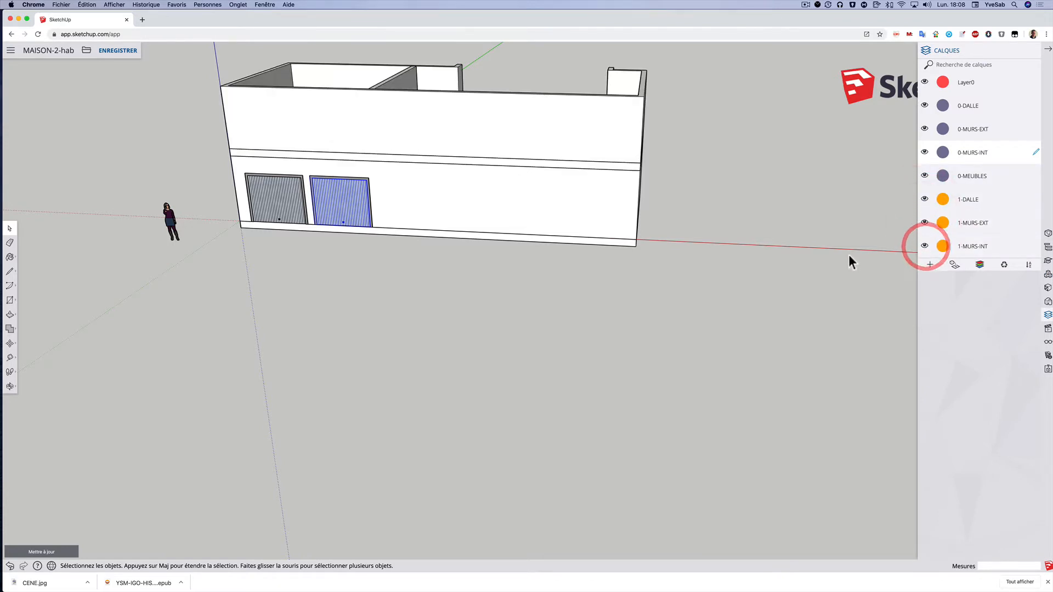
{"action": "left_click", "coordinate": [694, 335]}
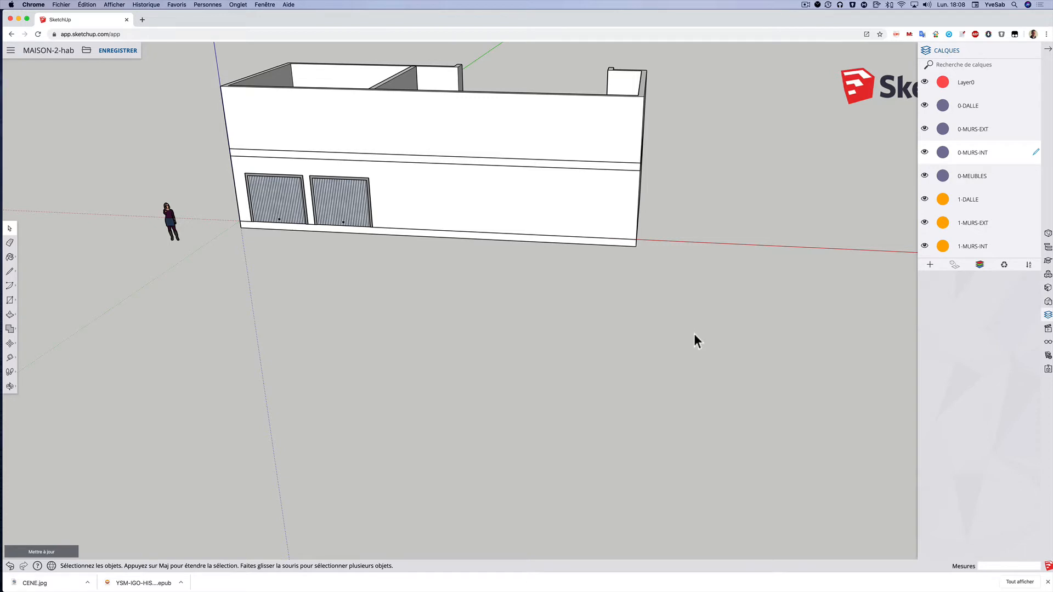
{"action": "left_click", "coordinate": [665, 354]}
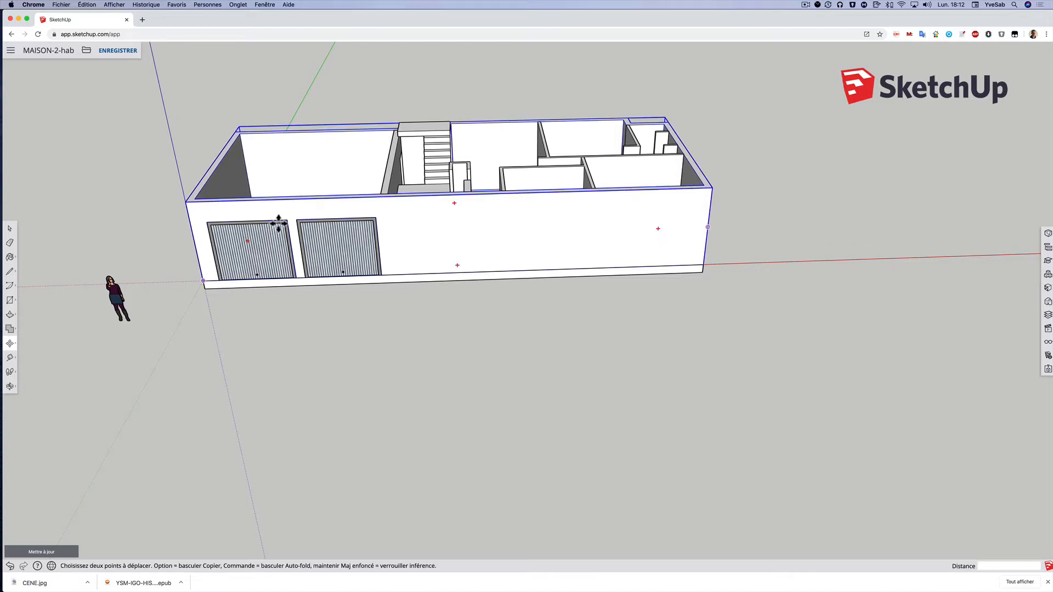
Place a Tape Measure guide parallel to the house's end wall, offset from its upper edge to the partition beside the corridor
{"action": "left_click", "coordinate": [9, 229]}
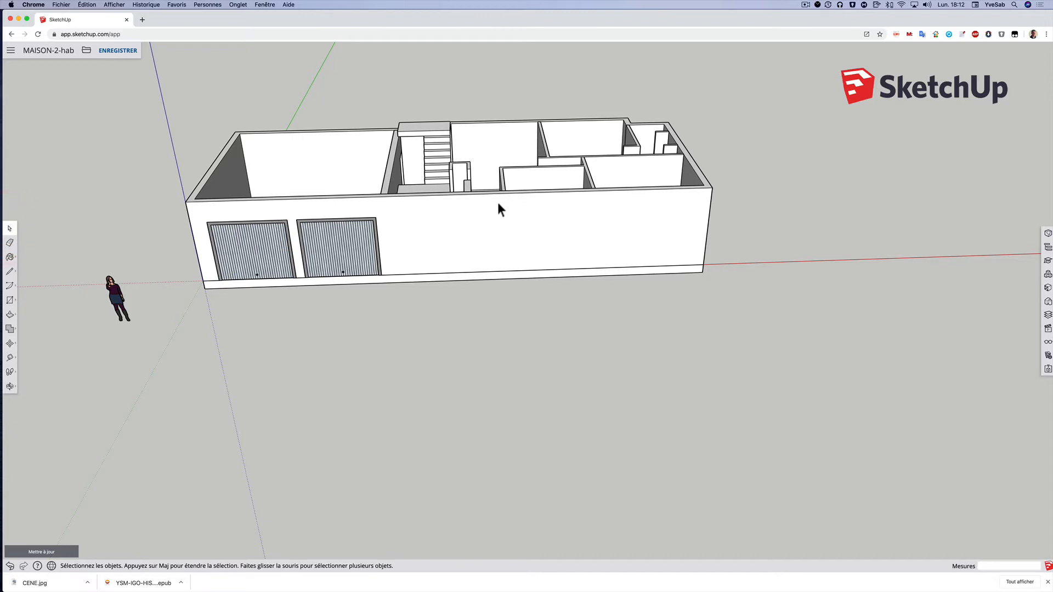
{"action": "key", "text": "o"}
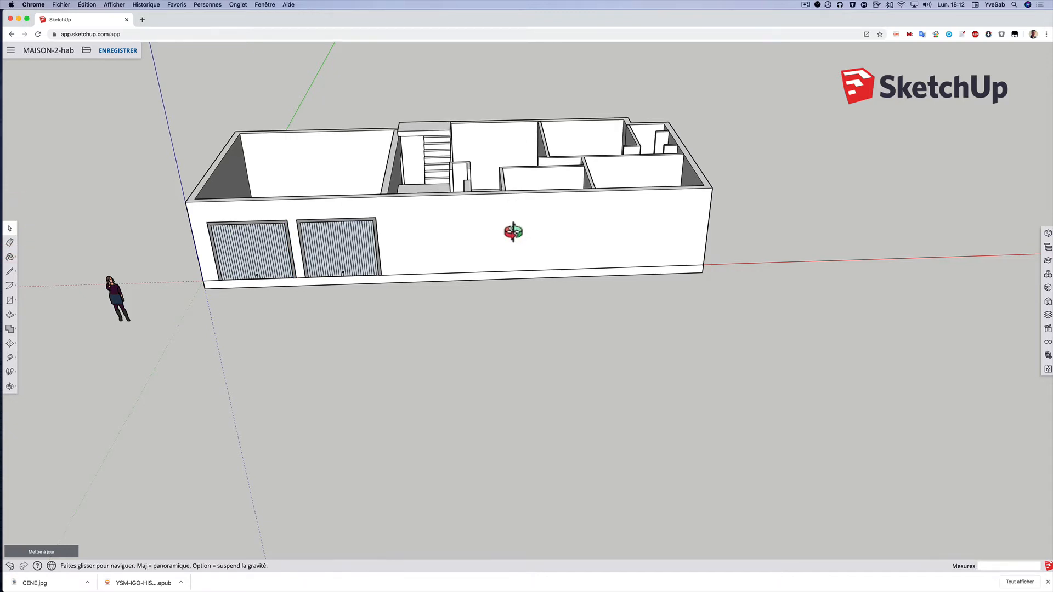
{"action": "left_click_drag", "start_coordinate": [508, 228], "coordinate": [486, 361]}
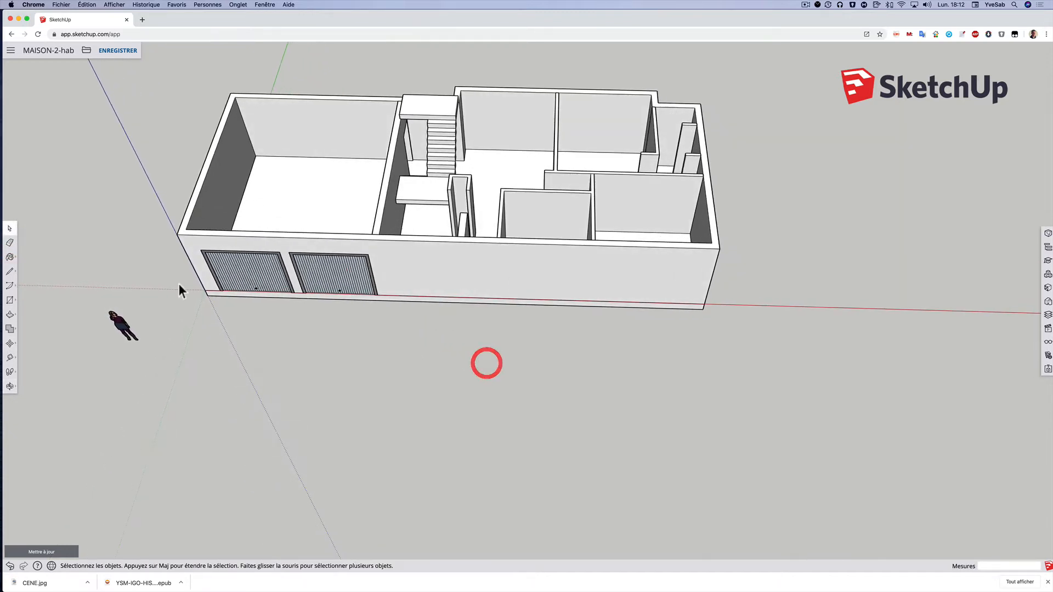
{"action": "left_click", "coordinate": [10, 358]}
{"action": "left_click", "coordinate": [30, 316]}
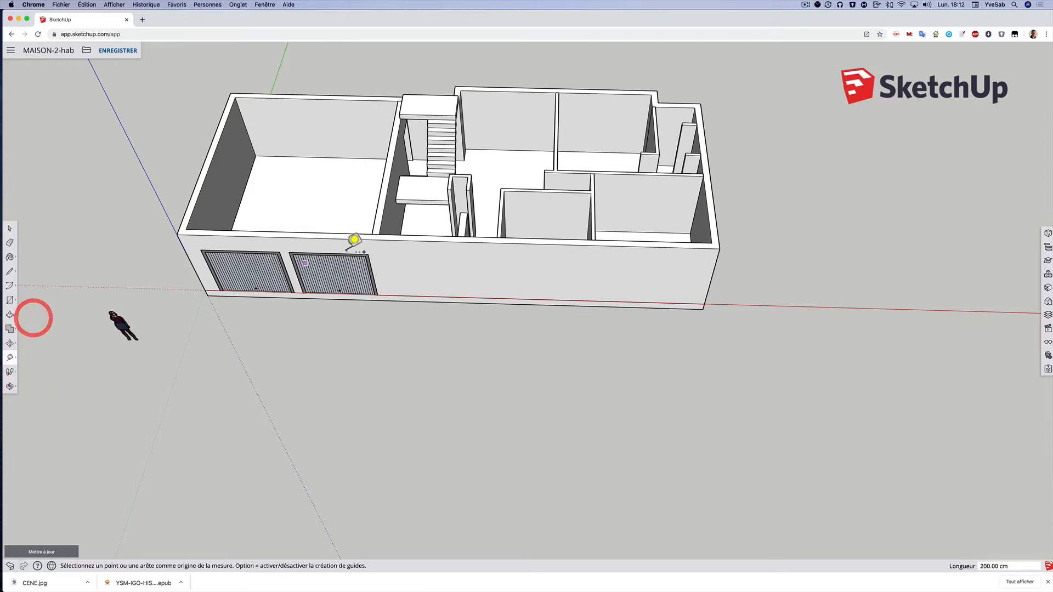
{"action": "left_click", "coordinate": [718, 228]}
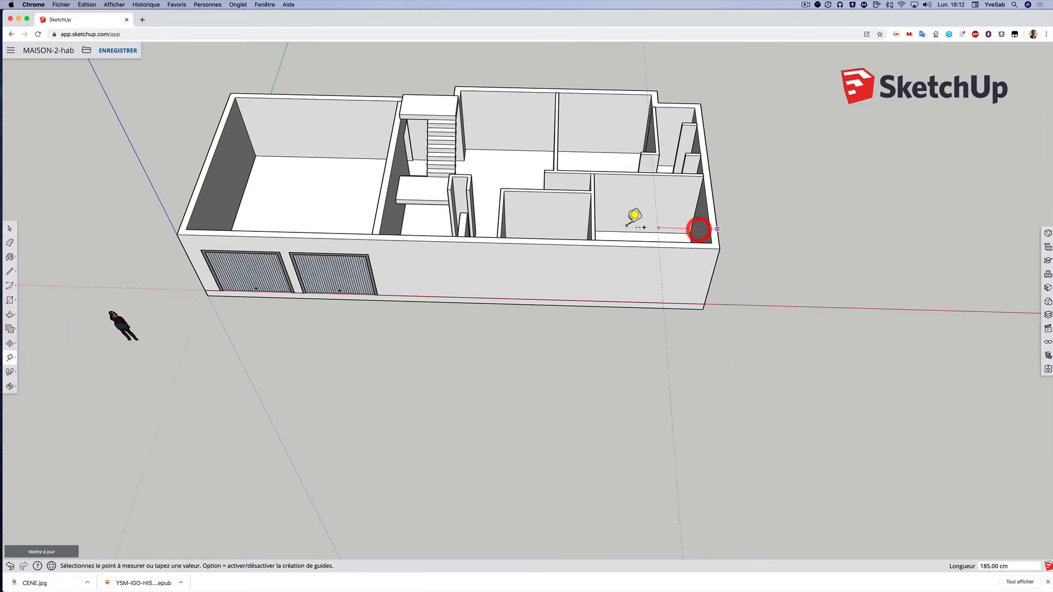
{"action": "left_click", "coordinate": [498, 218]}
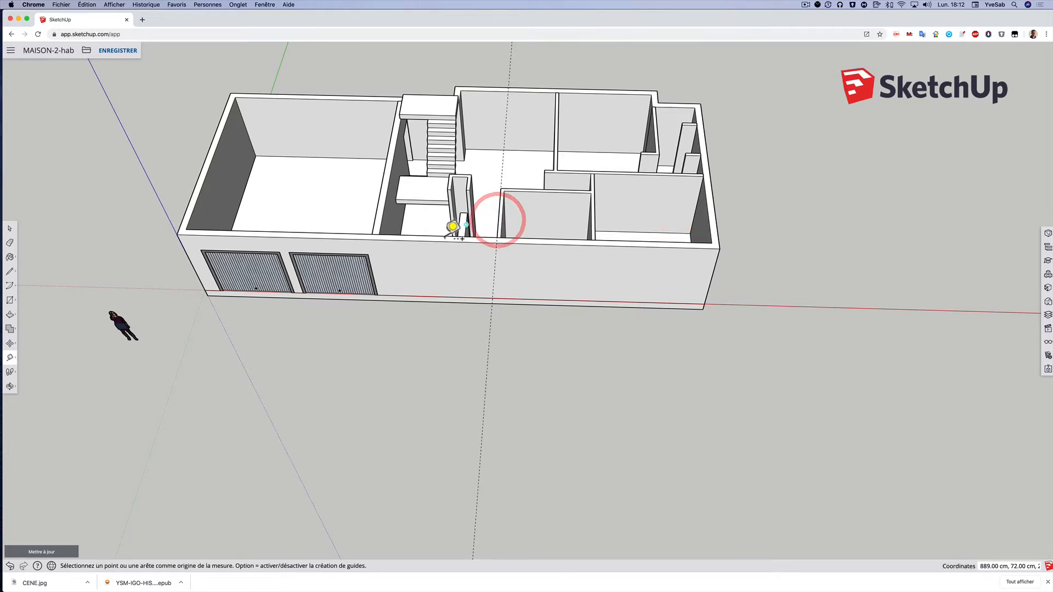
Place a vertical guide on the front facade about 7 m from its far edge and erase the other guide crossing the house
{"action": "left_click", "coordinate": [708, 283]}
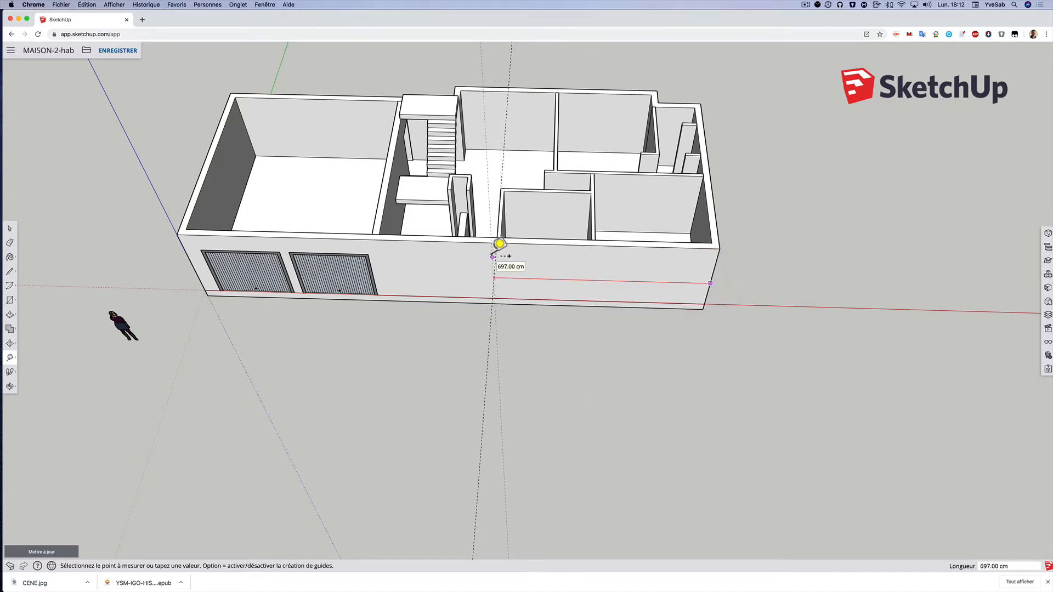
{"action": "key", "text": "Return"}
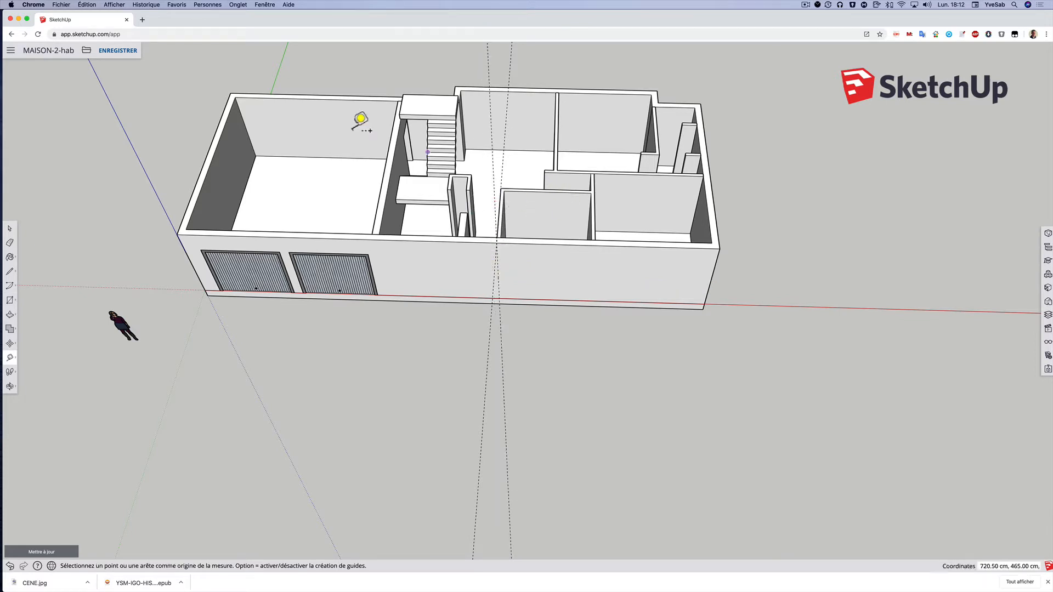
{"action": "left_click", "coordinate": [10, 242]}
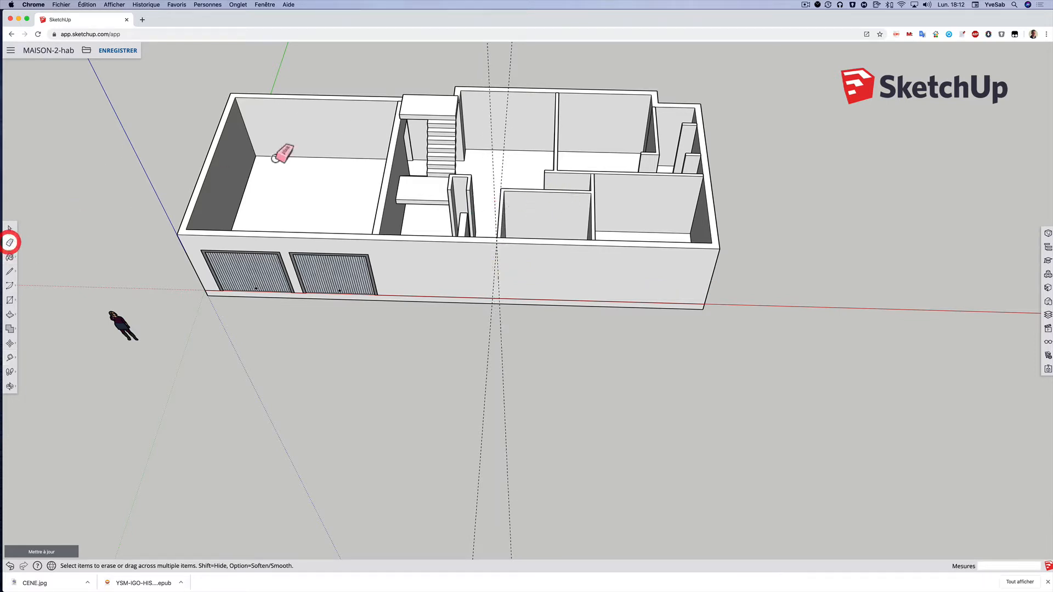
{"action": "left_click", "coordinate": [515, 71]}
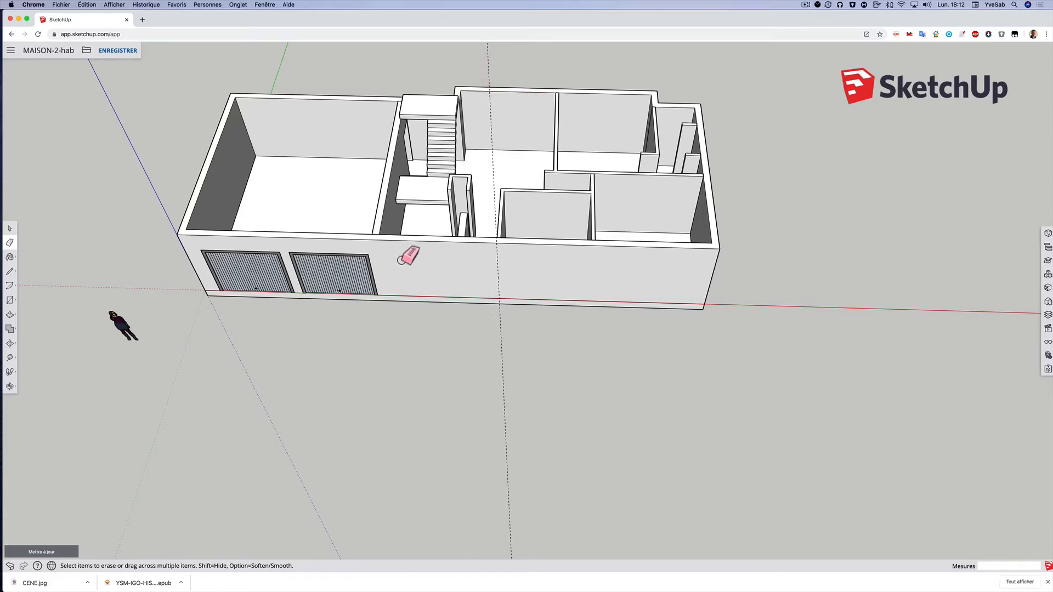
Measure the corridor's width along the front wall, from the bedroom partition to the opposite partition
{"action": "mouse_move", "coordinate": [407, 254]}
{"action": "middle_mouse_down"}
{"action": "mouse_move", "coordinate": [432, 324]}
{"action": "mouse_move", "coordinate": [408, 431]}
{"action": "mouse_move", "coordinate": [376, 469]}
{"action": "mouse_move", "coordinate": [532, 381]}
{"action": "mouse_move", "coordinate": [406, 406]}
{"action": "mouse_move", "coordinate": [293, 343]}
{"action": "mouse_move", "coordinate": [301, 303]}
{"action": "mouse_move", "coordinate": [336, 244]}
{"action": "mouse_move", "coordinate": [578, 380]}
{"action": "mouse_move", "coordinate": [328, 339]}
{"action": "mouse_move", "coordinate": [249, 272]}
{"action": "middle_mouse_up"}
{"action": "mouse_move", "coordinate": [685, 413]}
{"action": "middle_mouse_down"}
{"action": "mouse_move", "coordinate": [552, 418]}
{"action": "mouse_move", "coordinate": [329, 279]}
{"action": "mouse_move", "coordinate": [267, 207]}
{"action": "middle_mouse_up"}
{"action": "middle_click_drag", "start_coordinate": [623, 329], "coordinate": [484, 472]}
{"action": "scroll", "coordinate": [602, 275], "scroll_direction": "up", "scroll_amount": 2}
{"action": "scroll", "coordinate": [603, 273], "scroll_direction": "up", "scroll_amount": 3}
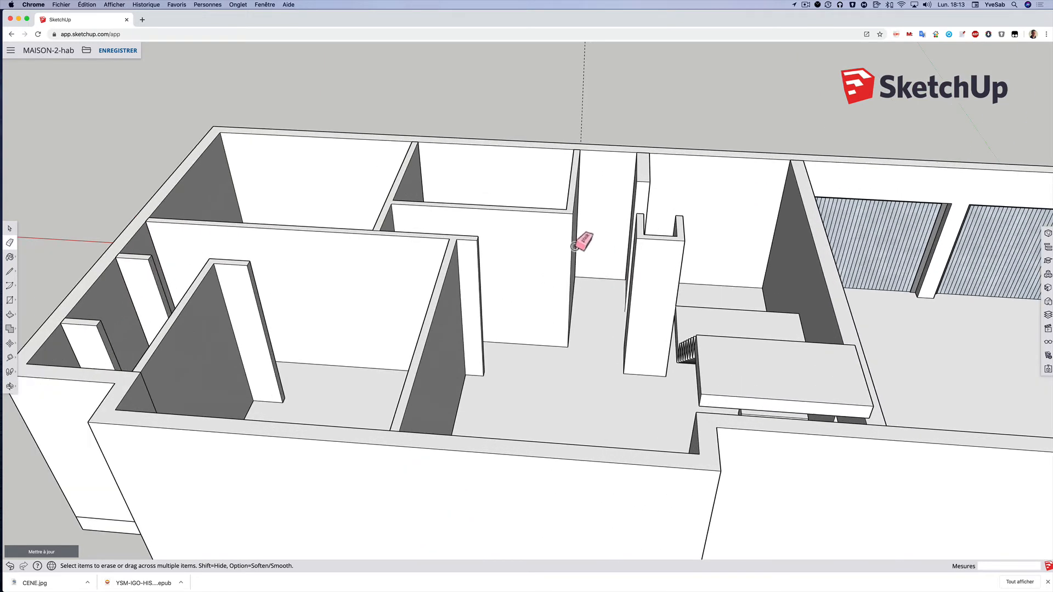
{"action": "left_click", "coordinate": [10, 357]}
{"action": "left_click", "coordinate": [31, 317]}
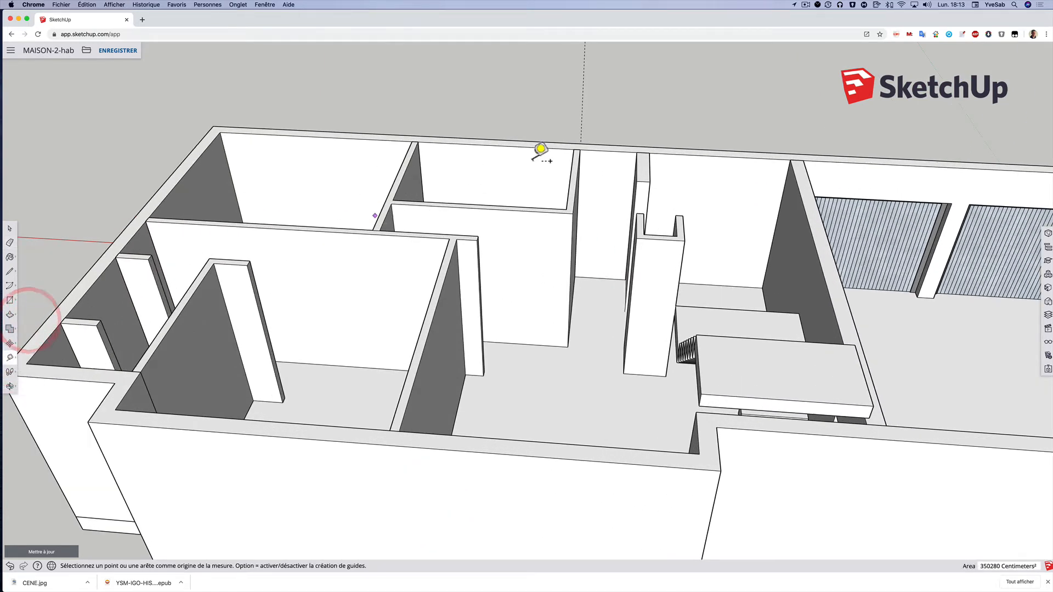
{"action": "left_click", "coordinate": [579, 158]}
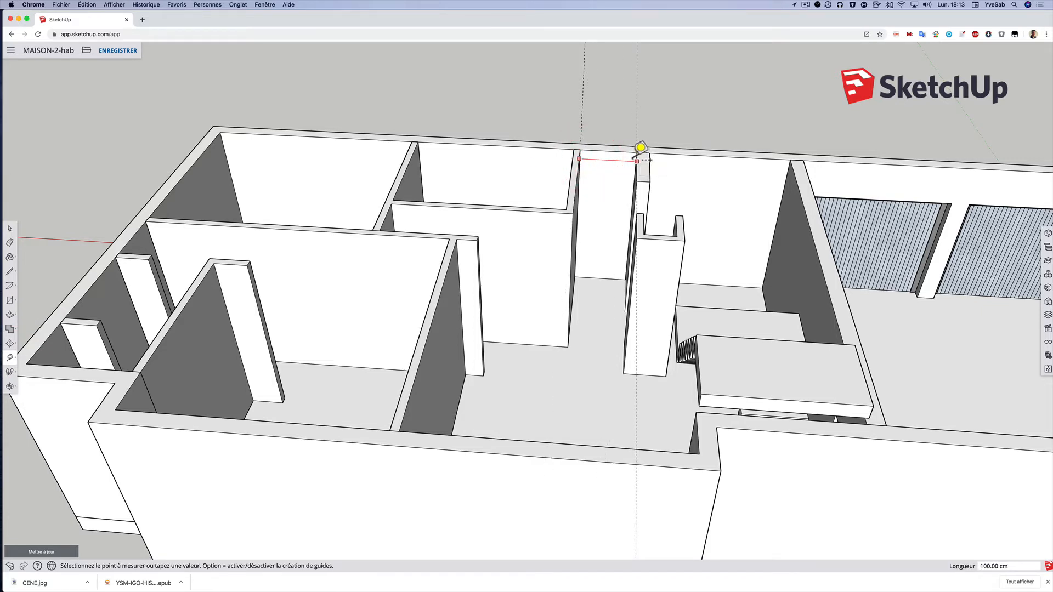
{"action": "key", "text": "Escape"}
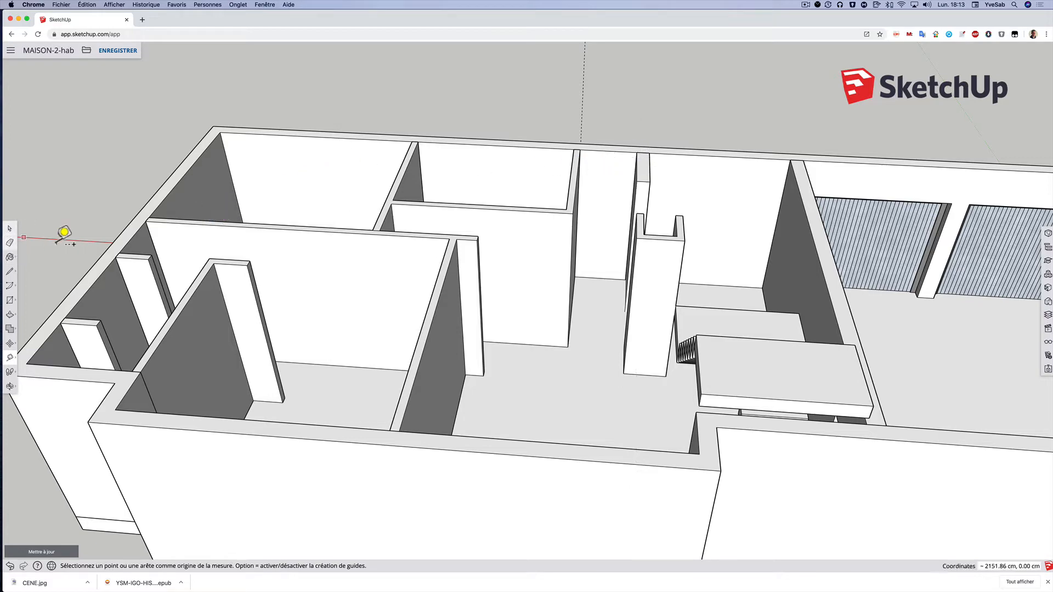
Select the ground-floor exterior walls component from the front facade and open it for editing
{"action": "middle_click_drag", "start_coordinate": [71, 237], "coordinate": [414, 136]}
{"action": "left_click", "coordinate": [11, 228]}
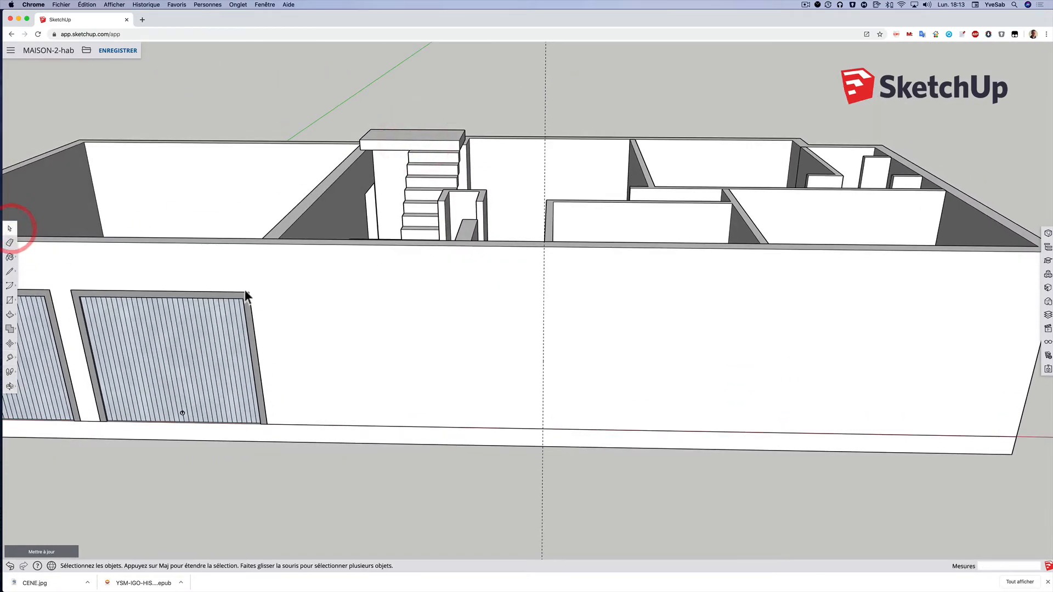
{"action": "left_click", "coordinate": [357, 309]}
{"action": "right_click", "coordinate": [357, 309]}
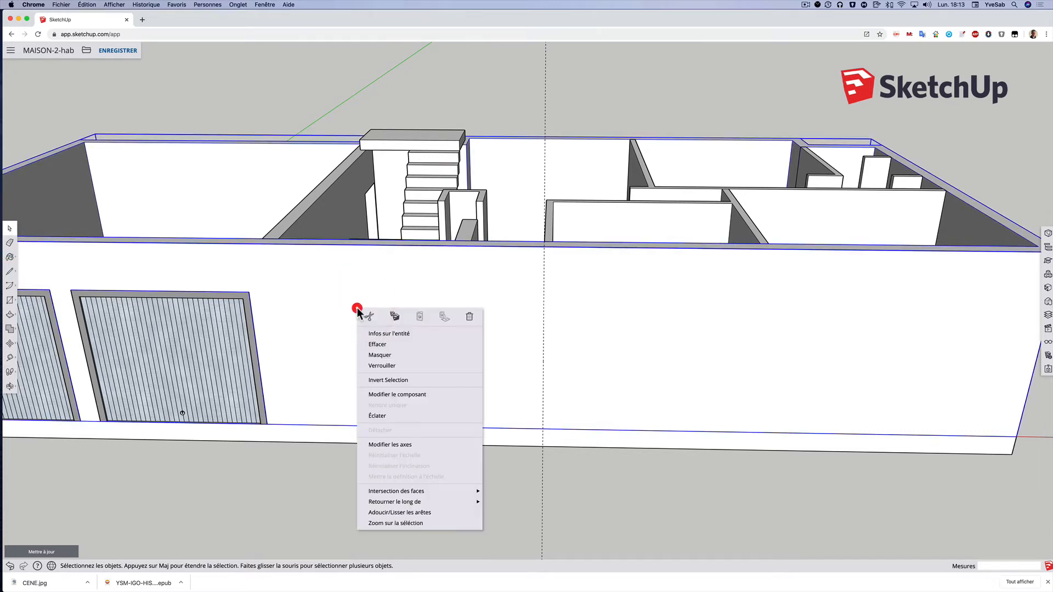
{"action": "left_click", "coordinate": [384, 393]}
Draw a 100 x 200 cm door rectangle at the base of the front facade, extending from the vertical guide towards the garage doors
{"action": "left_click", "coordinate": [10, 300]}
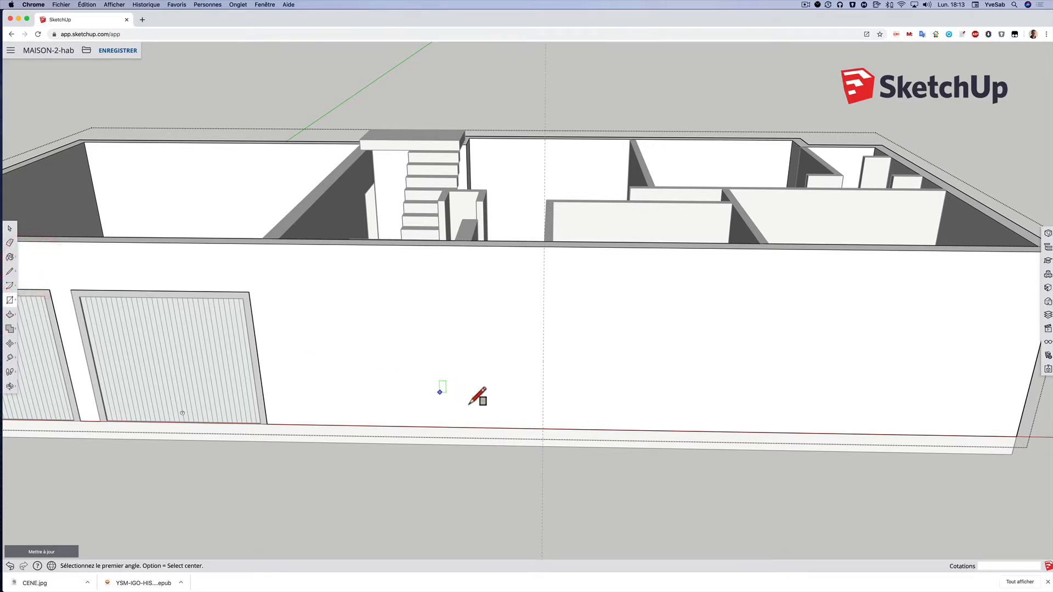
{"action": "left_click", "coordinate": [543, 428]}
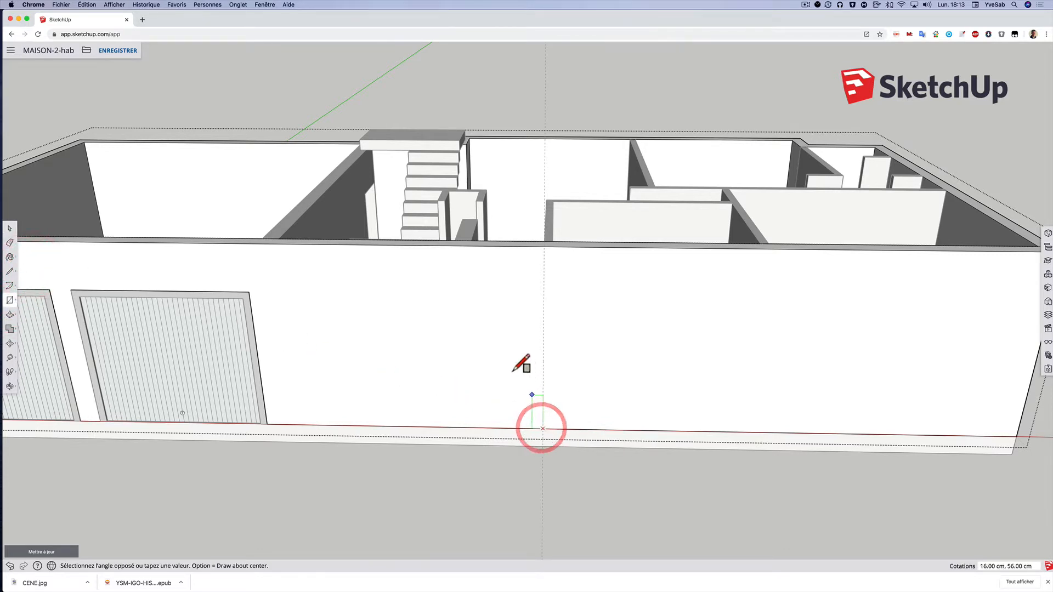
{"action": "left_click", "coordinate": [474, 302]}
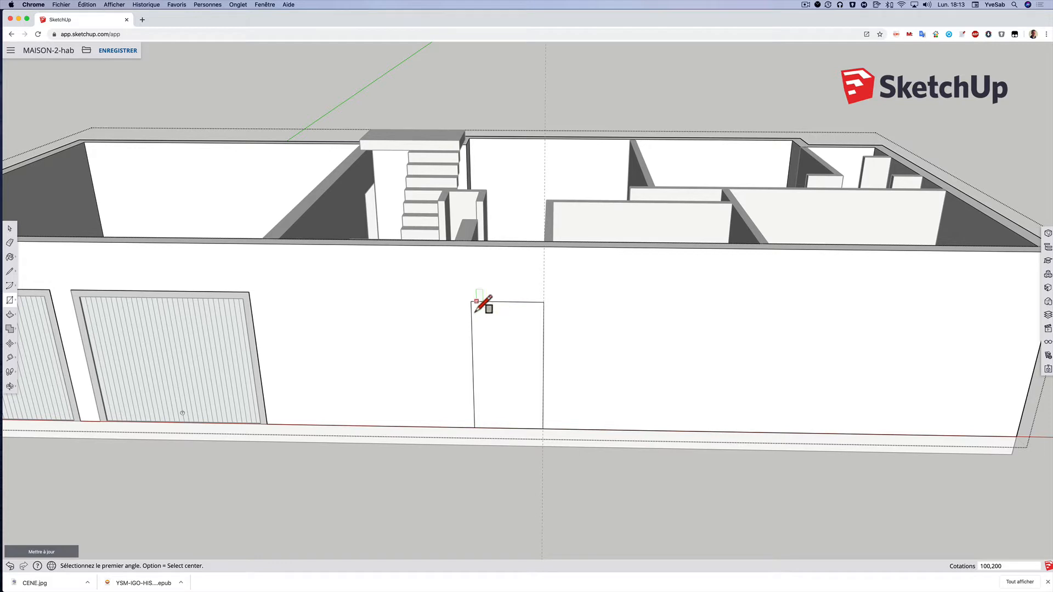
Push the door rectangle 22 cm through the front wall to cut the opening, and leave the walls component's editing mode
{"action": "scroll", "coordinate": [487, 381], "scroll_direction": "up", "scroll_amount": 2}
{"action": "scroll", "coordinate": [487, 381], "scroll_direction": "up", "scroll_amount": 1}
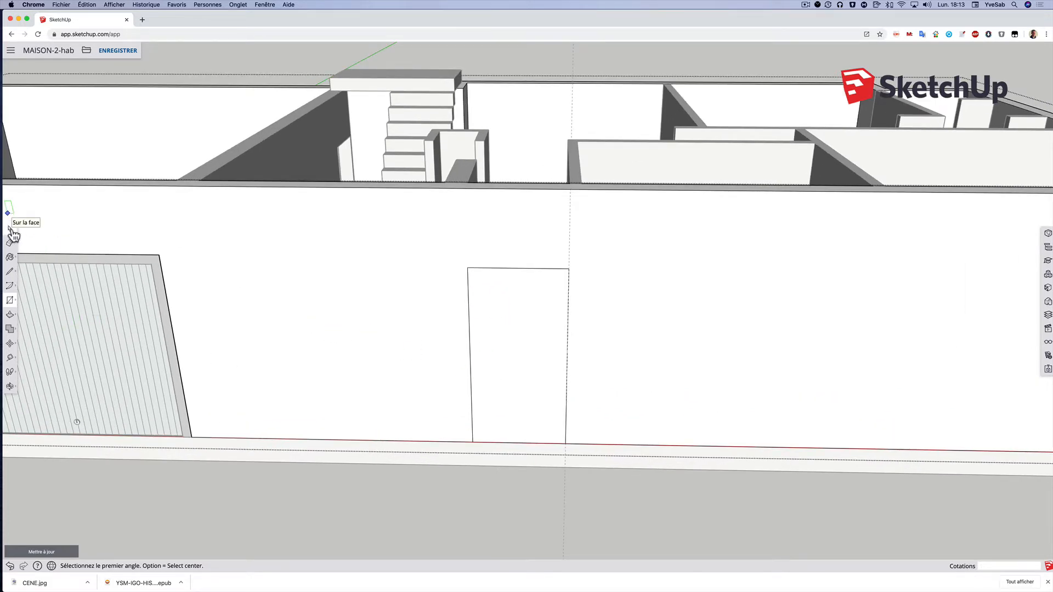
{"action": "left_click", "coordinate": [10, 311]}
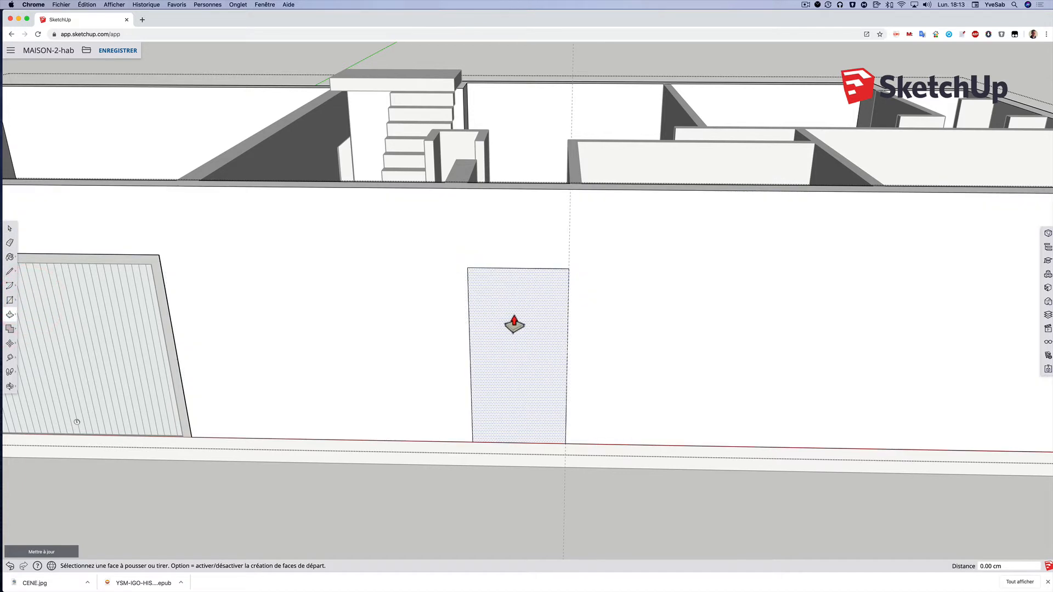
{"action": "left_click", "coordinate": [512, 316]}
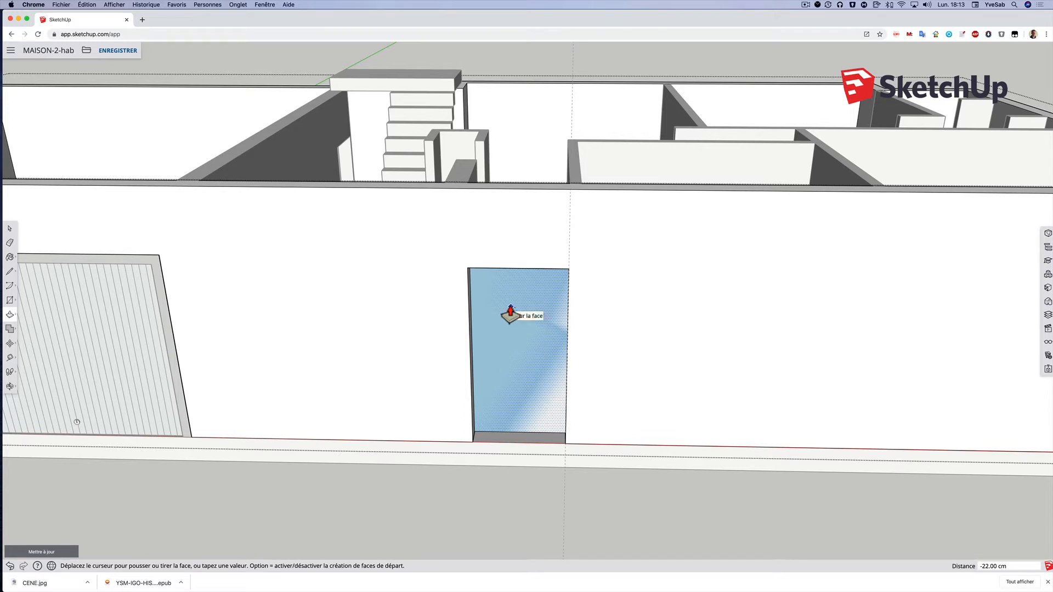
{"action": "left_click", "coordinate": [510, 315]}
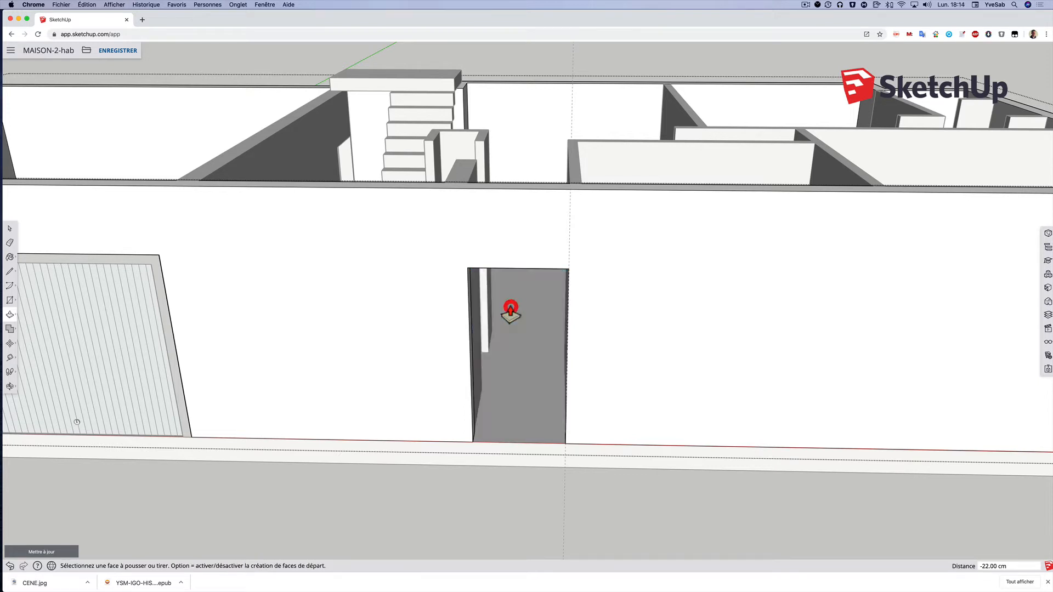
{"action": "scroll", "coordinate": [512, 329], "scroll_direction": "down", "scroll_amount": 5}
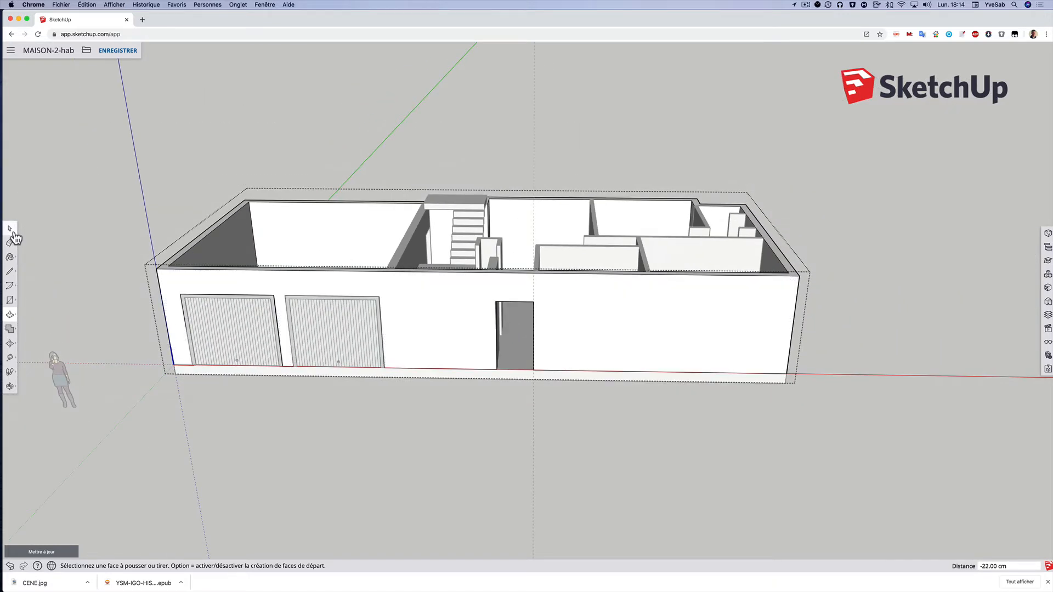
{"action": "left_click", "coordinate": [10, 228]}
{"action": "left_click", "coordinate": [370, 437]}
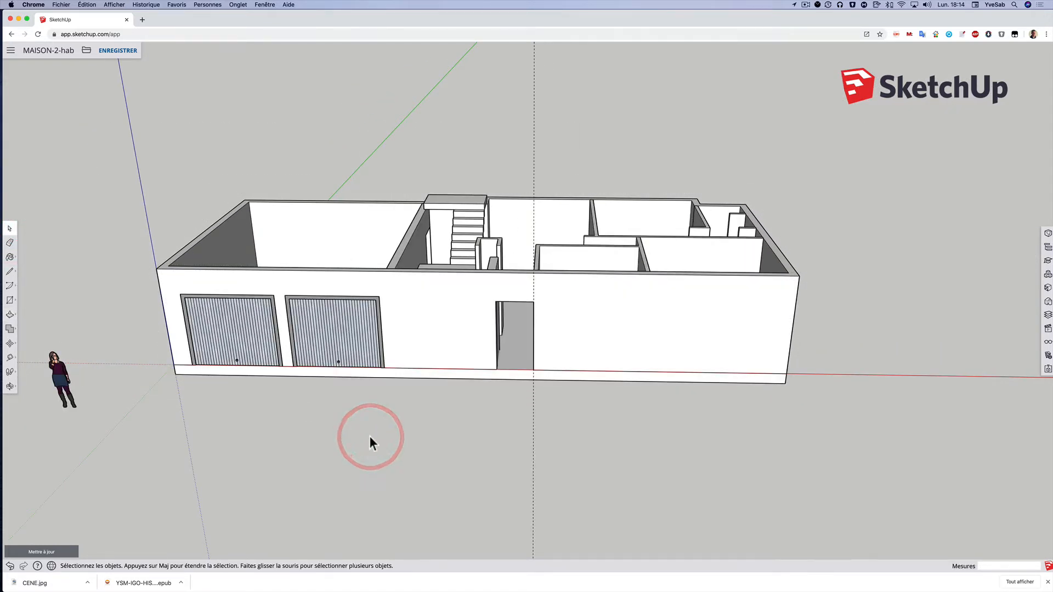
Search the 3D Warehouse components for "porte" and refine the search to "porte entrée"
{"action": "left_click", "coordinate": [1045, 277]}
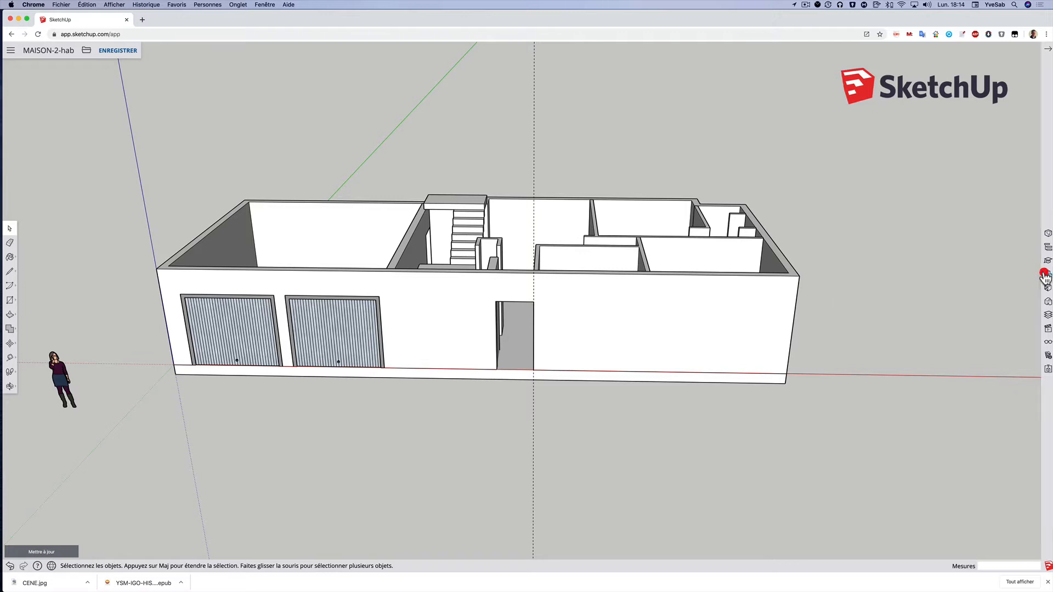
{"action": "type", "text": "porte"}
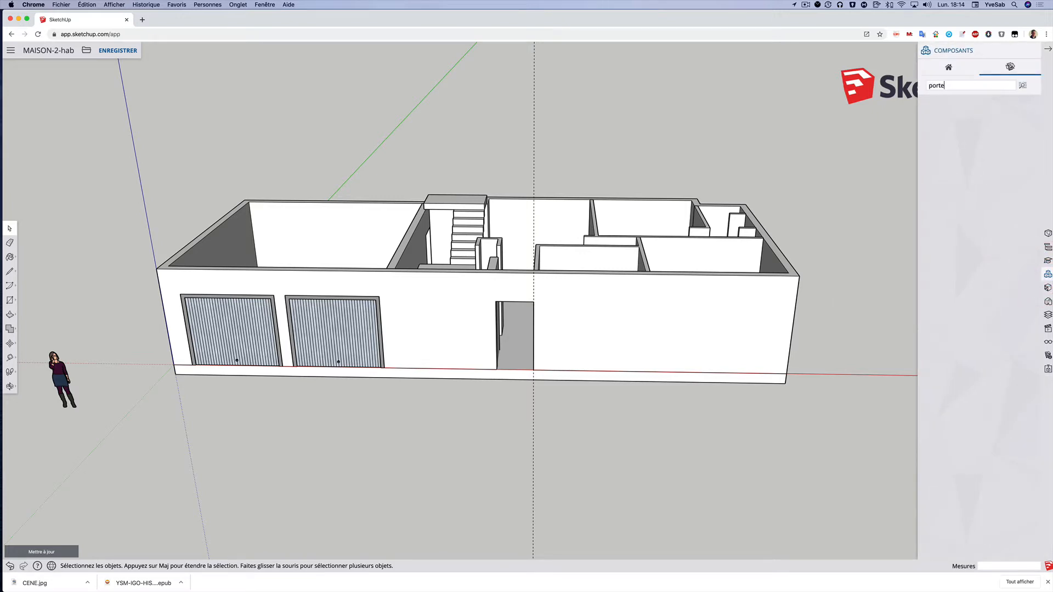
{"action": "key", "text": "Return"}
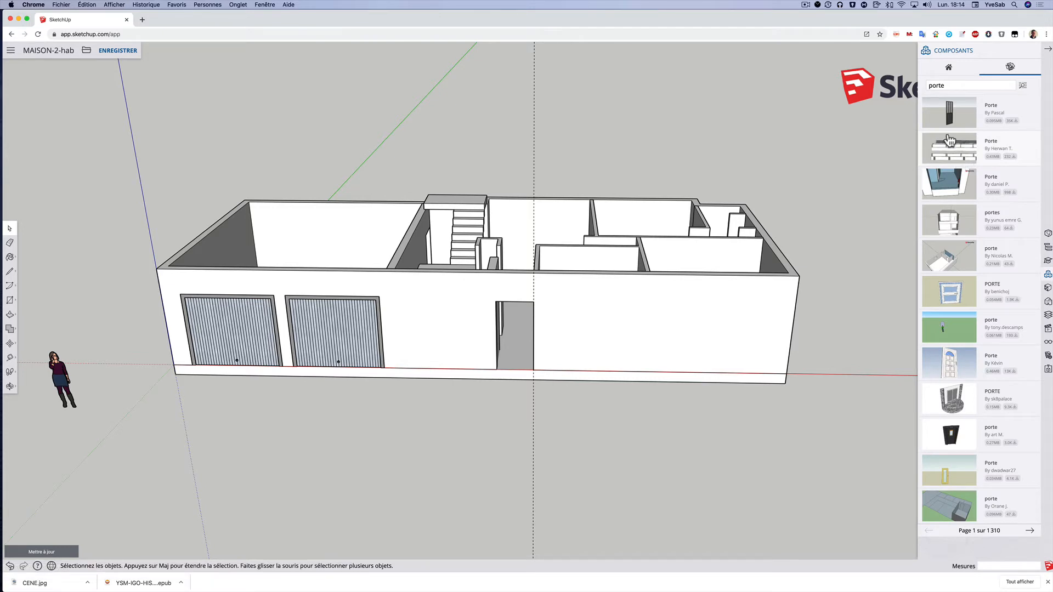
{"action": "left_click", "coordinate": [948, 87]}
{"action": "key", "text": "Return"}
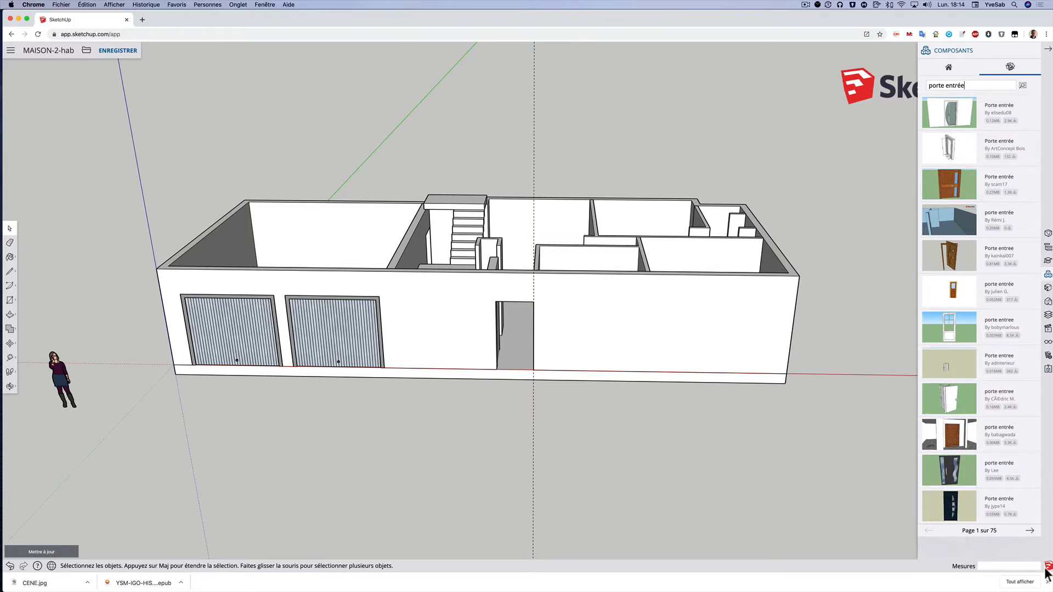
Insert the dark "Porte entrée" model from the search results and move it onto open ground in front of the house
{"action": "left_click", "coordinate": [950, 512]}
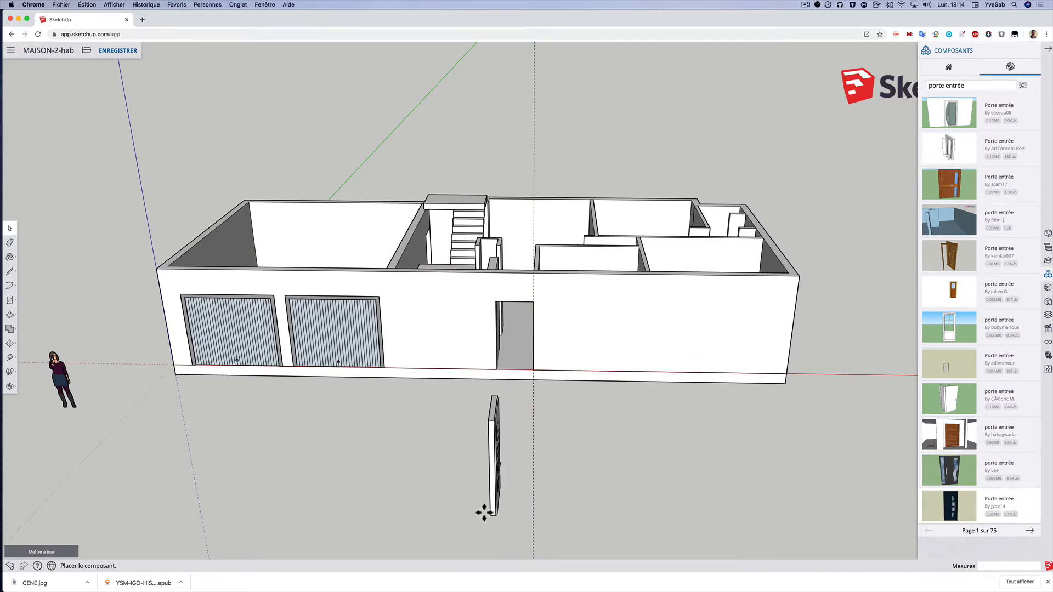
{"action": "left_click", "coordinate": [484, 512]}
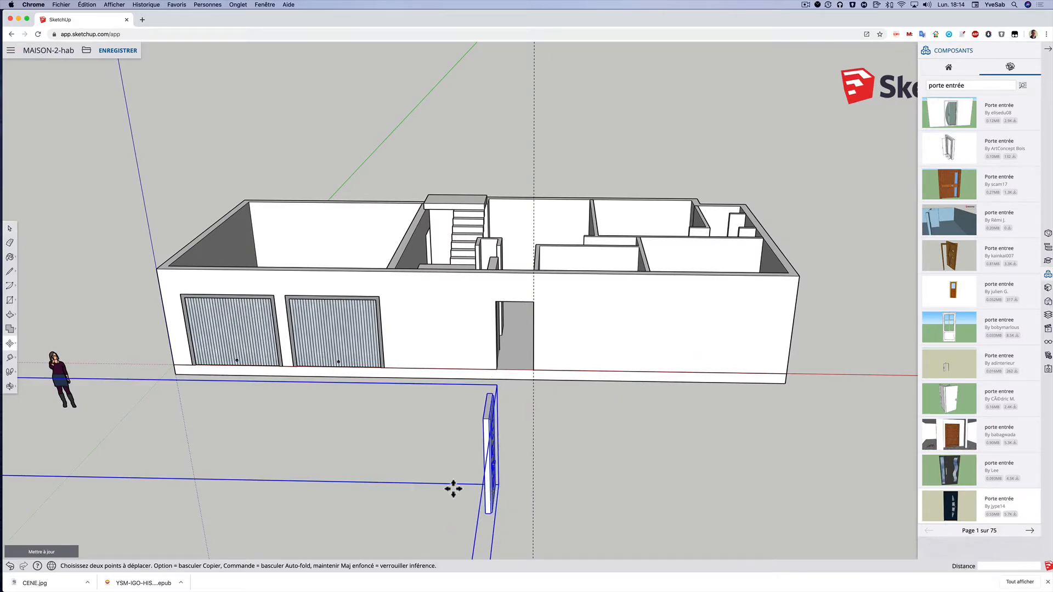
{"action": "scroll", "coordinate": [453, 488], "scroll_direction": "down", "scroll_amount": 8}
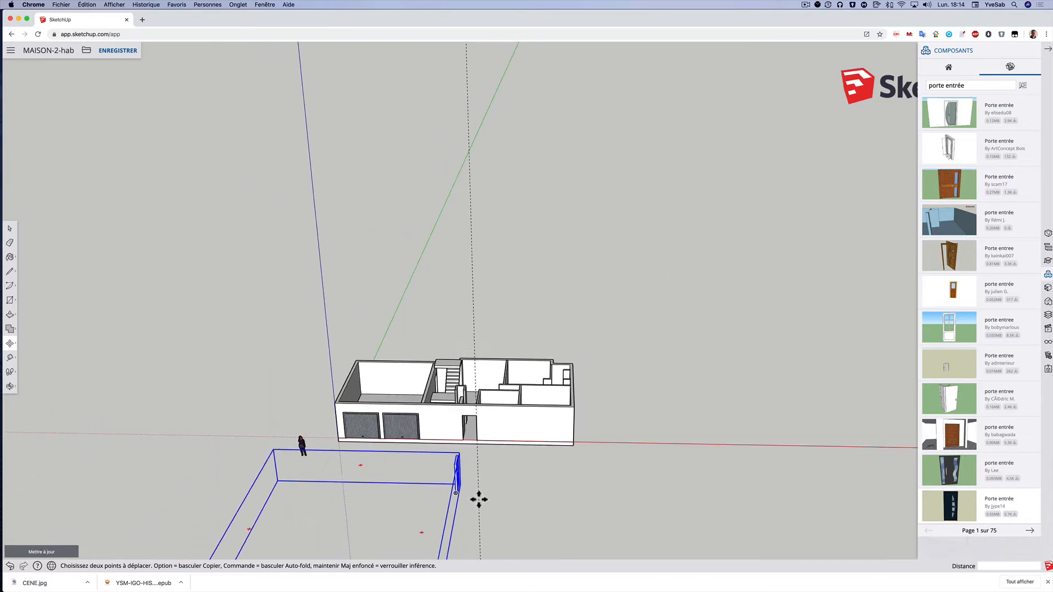
{"action": "scroll", "coordinate": [478, 496], "scroll_direction": "down", "scroll_amount": 4}
{"action": "middle_click_drag", "start_coordinate": [477, 497], "coordinate": [457, 415]}
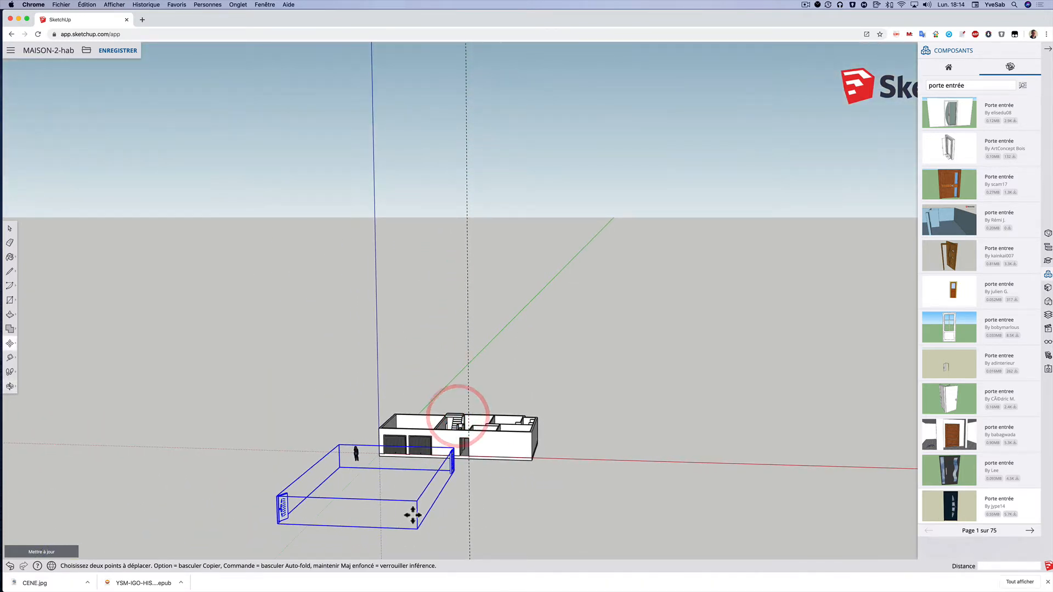
{"action": "left_click", "coordinate": [497, 501]}
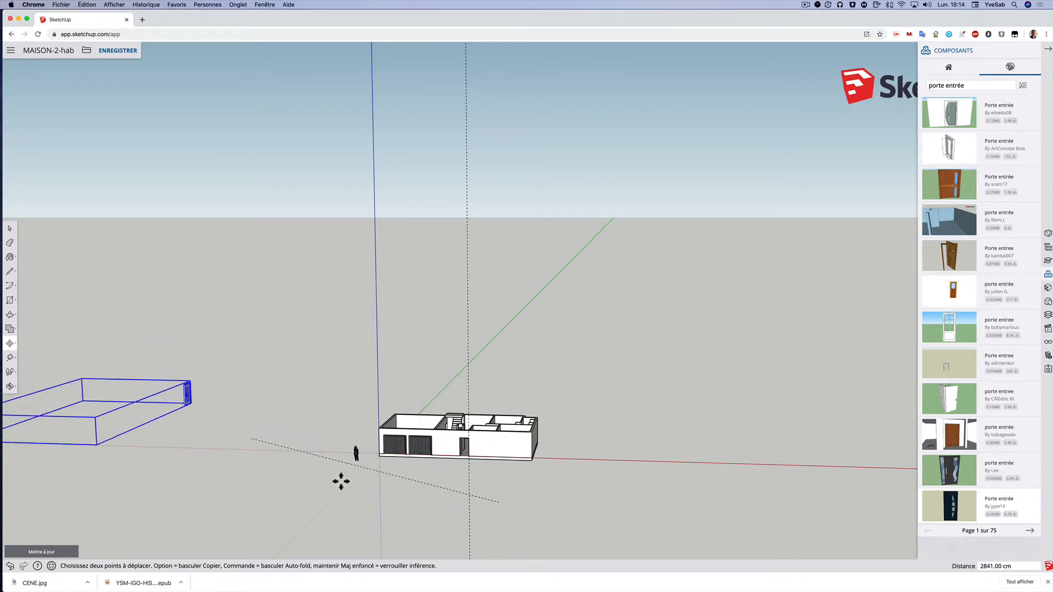
{"action": "left_click", "coordinate": [547, 526]}
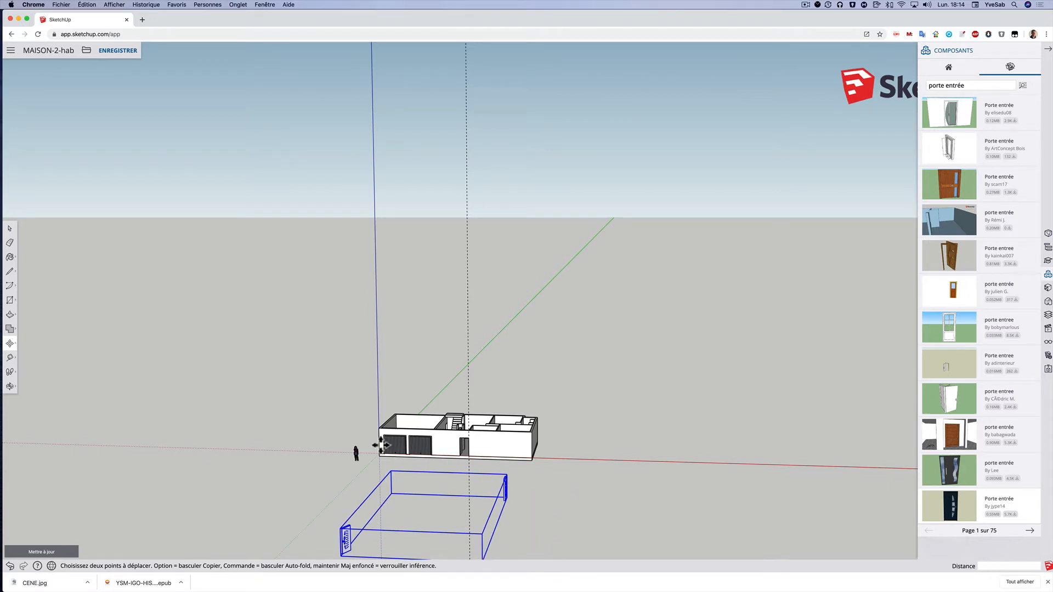
Explode the imported entrance-door component and delete the one of its two doors that lies farther from the house
{"action": "left_click", "coordinate": [11, 229]}
{"action": "right_click", "coordinate": [347, 531]}
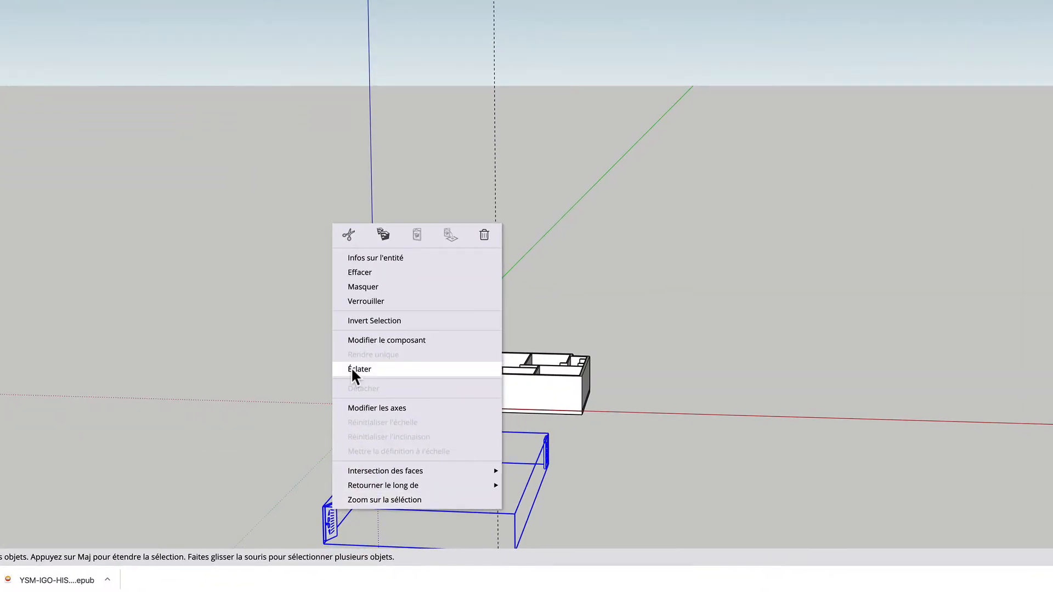
{"action": "left_click", "coordinate": [351, 367]}
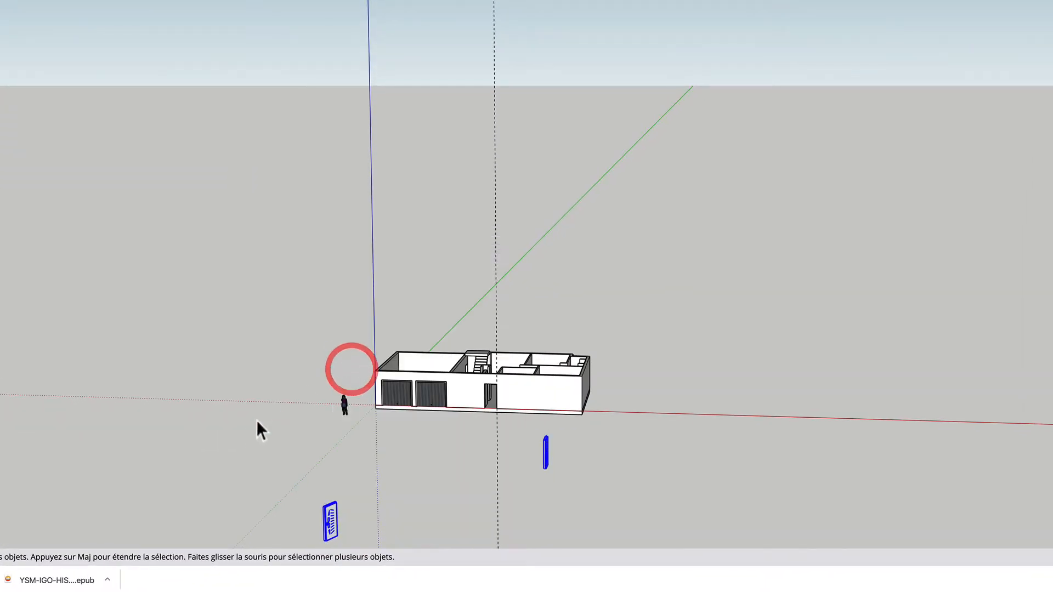
{"action": "left_click", "coordinate": [244, 428]}
{"action": "left_click", "coordinate": [326, 517]}
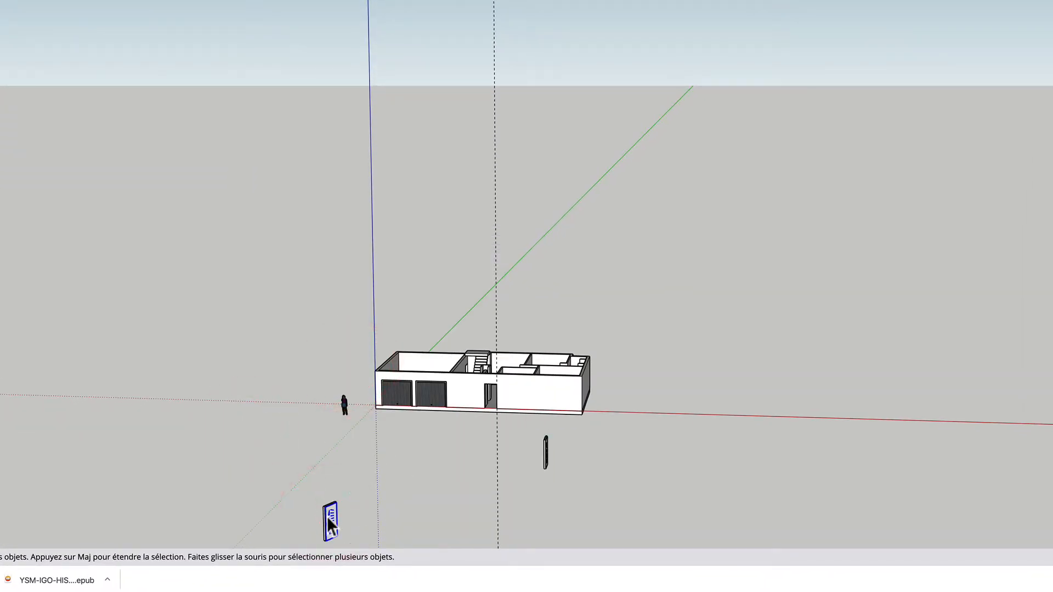
{"action": "left_click_drag", "start_coordinate": [352, 555], "coordinate": [353, 554]}
{"action": "key", "text": "Delete"}
Select all parts of the remaining entrance door in front of the house with a selection window
{"action": "double_click", "coordinate": [544, 455]}
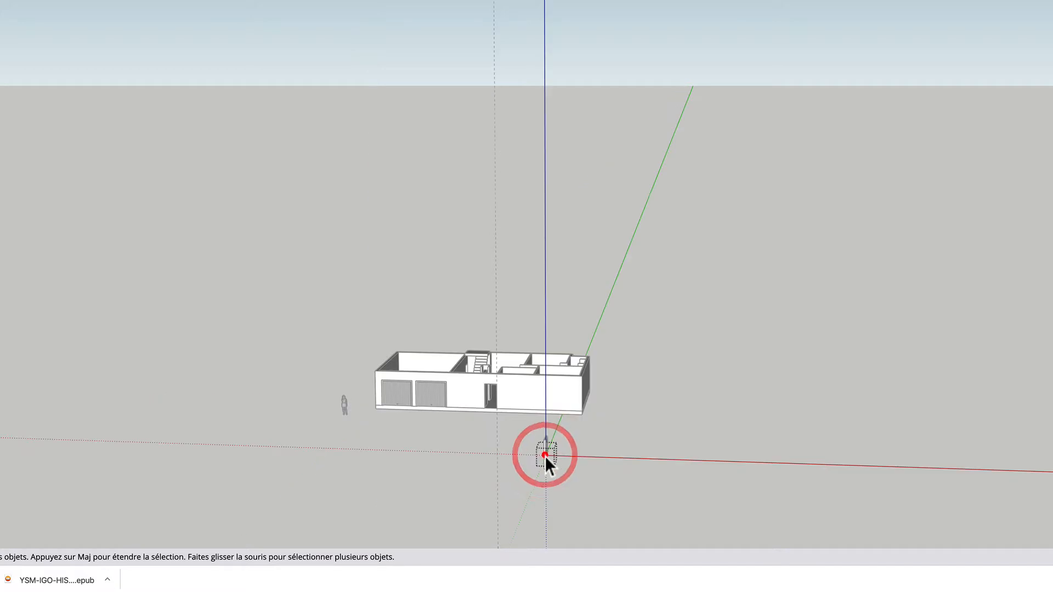
{"action": "left_click", "coordinate": [504, 492]}
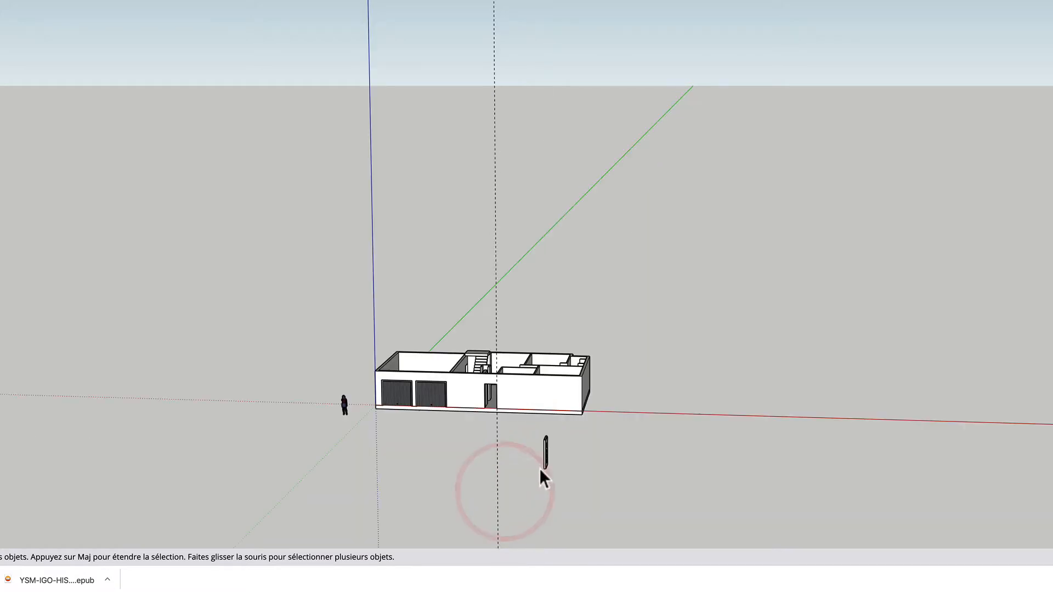
{"action": "middle_click_drag", "start_coordinate": [539, 471], "coordinate": [342, 454]}
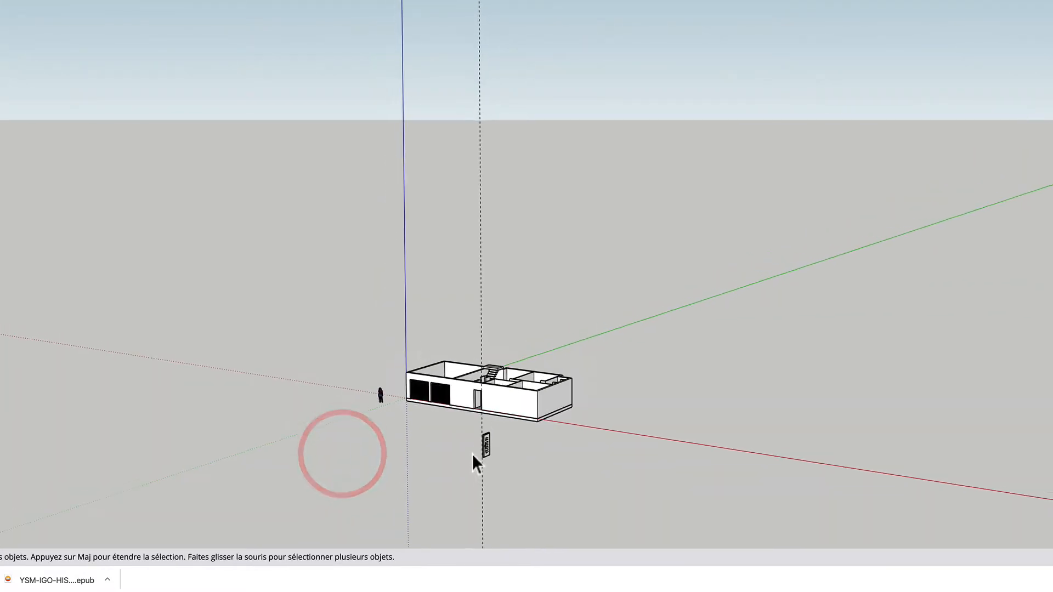
{"action": "scroll", "coordinate": [471, 455], "scroll_direction": "up", "scroll_amount": 5}
{"action": "scroll", "coordinate": [469, 448], "scroll_direction": "up", "scroll_amount": 4}
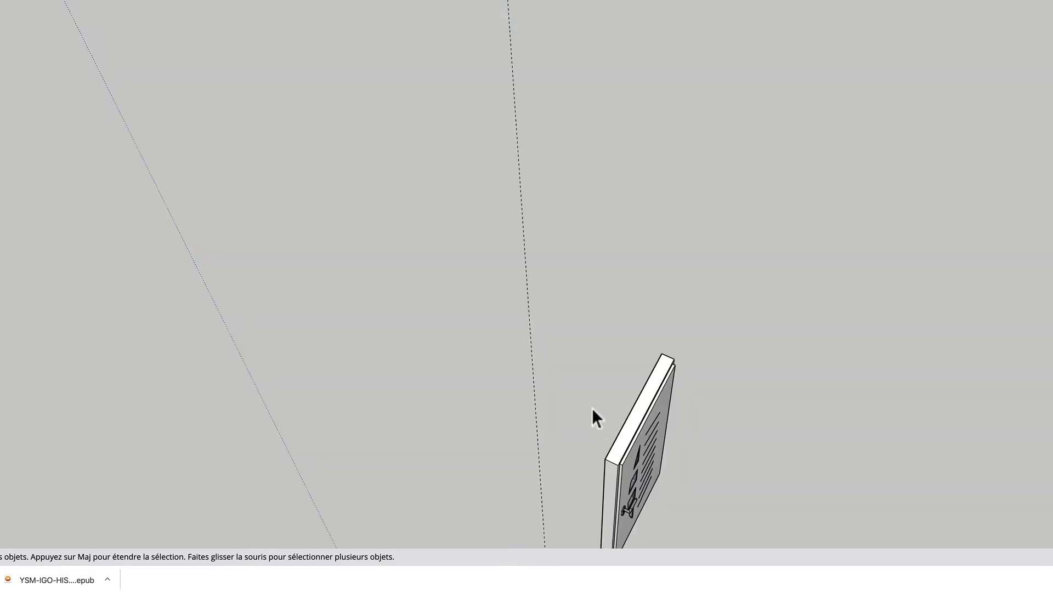
{"action": "middle_click_drag", "start_coordinate": [657, 455], "coordinate": [611, 334]}
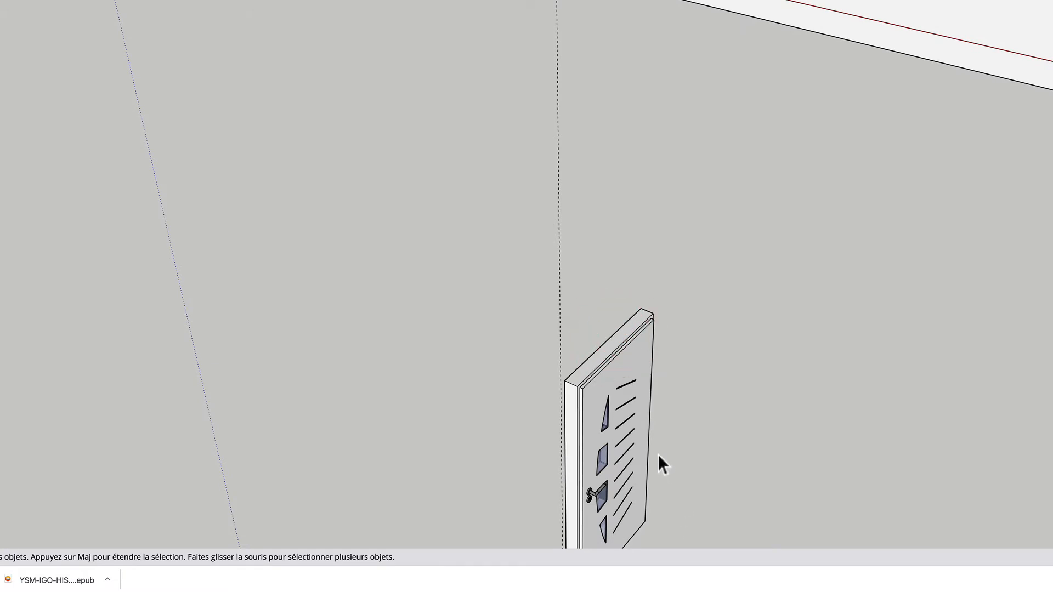
{"action": "scroll", "coordinate": [659, 461], "scroll_direction": "down", "scroll_amount": 5}
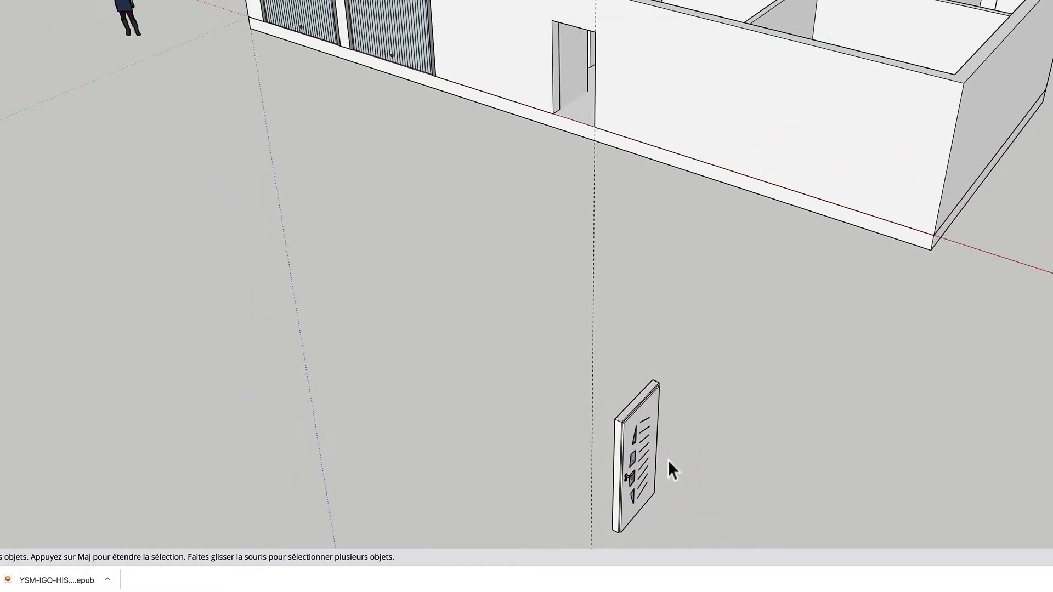
{"action": "middle_click_drag", "start_coordinate": [700, 510], "coordinate": [661, 431]}
{"action": "middle_click_drag", "start_coordinate": [621, 347], "coordinate": [600, 380]}
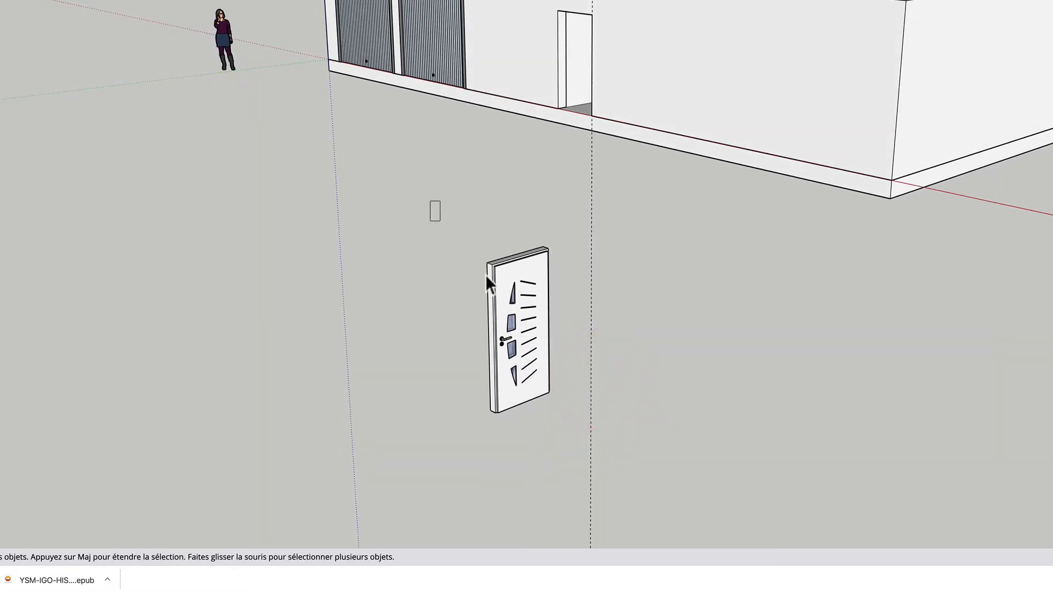
{"action": "left_click_drag", "start_coordinate": [487, 277], "coordinate": [621, 462]}
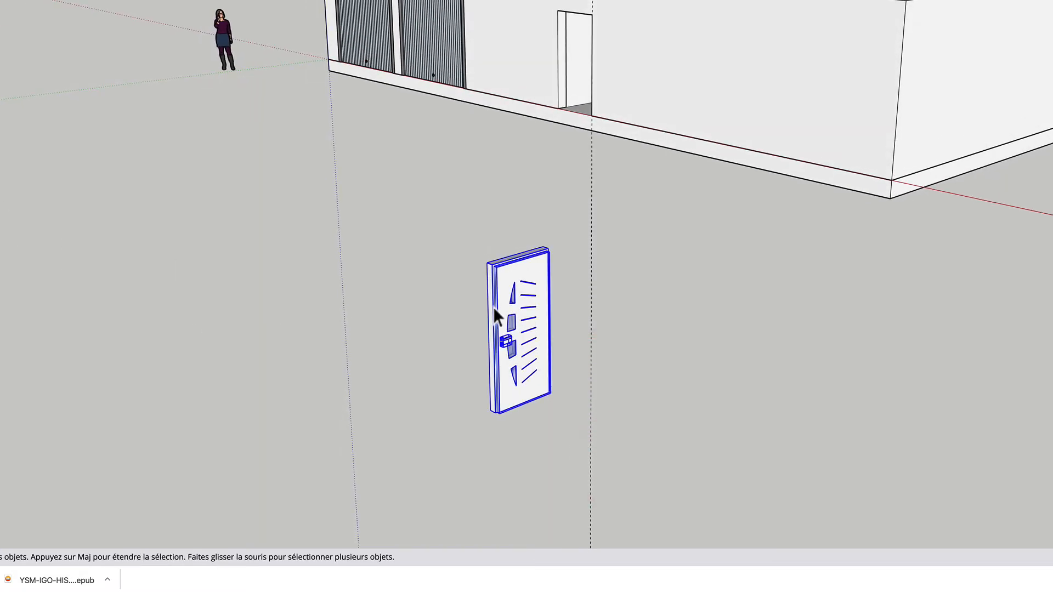
{"action": "right_click", "coordinate": [512, 305]}
{"action": "mouse_move", "coordinate": [548, 433]}
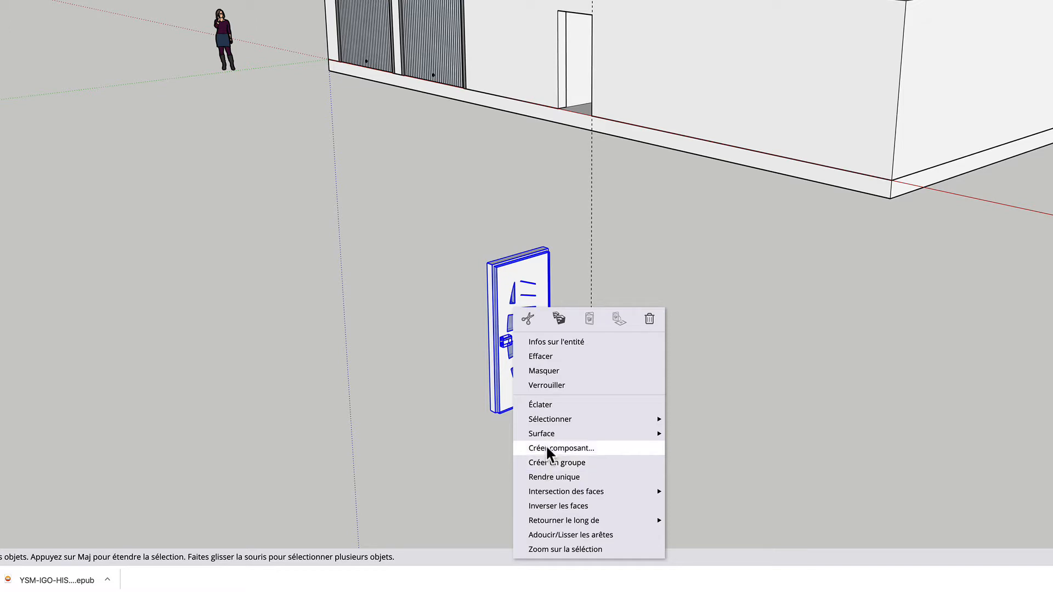
{"action": "left_click", "coordinate": [545, 447]}
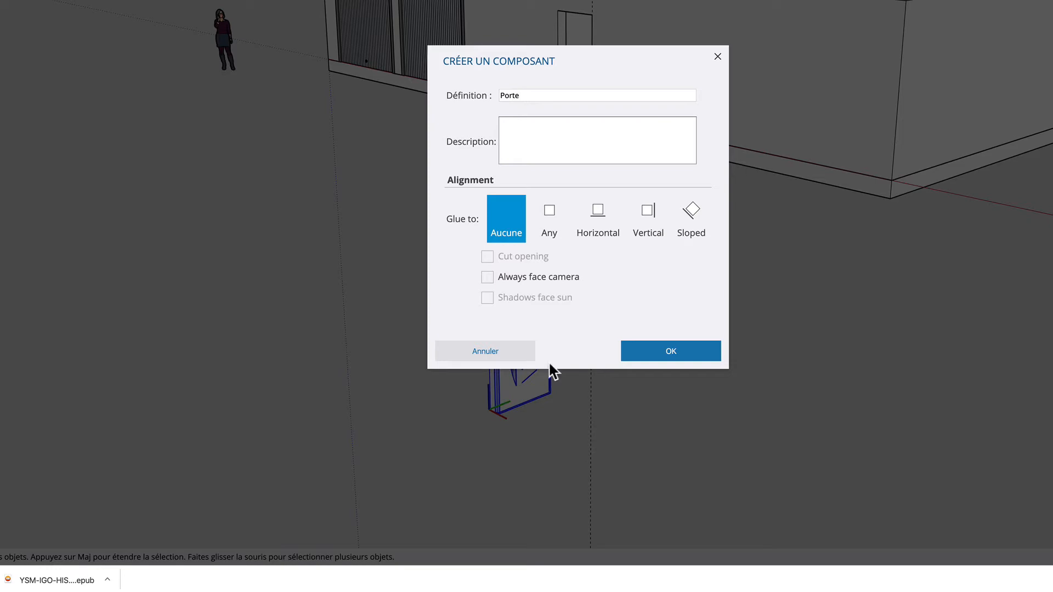
{"action": "left_click", "coordinate": [485, 351]}
Group all the selected parts of the entrance door standing in front of the house
{"action": "right_click", "coordinate": [516, 315]}
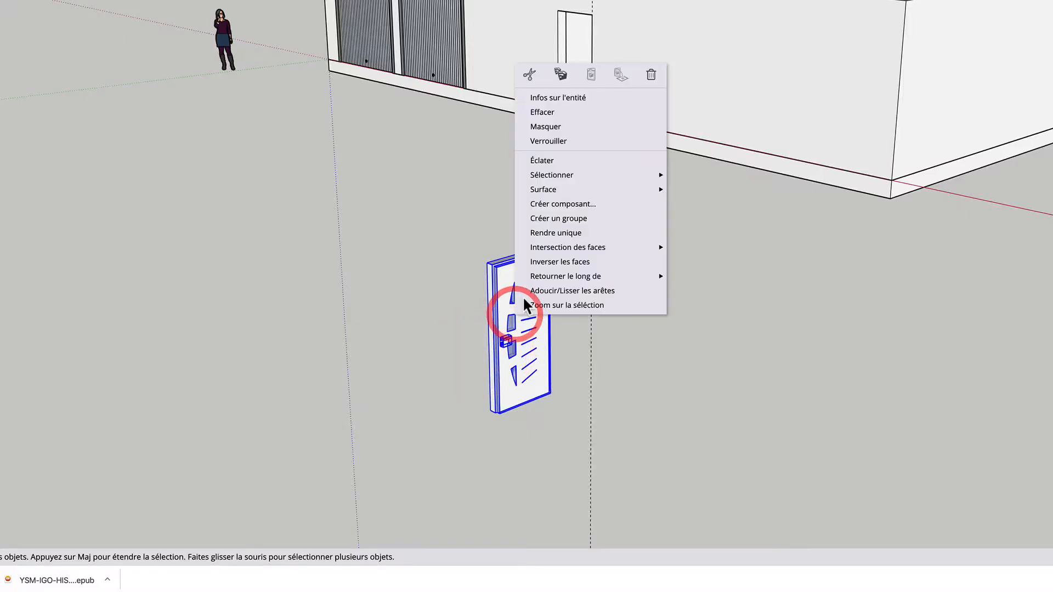
{"action": "left_click", "coordinate": [542, 218]}
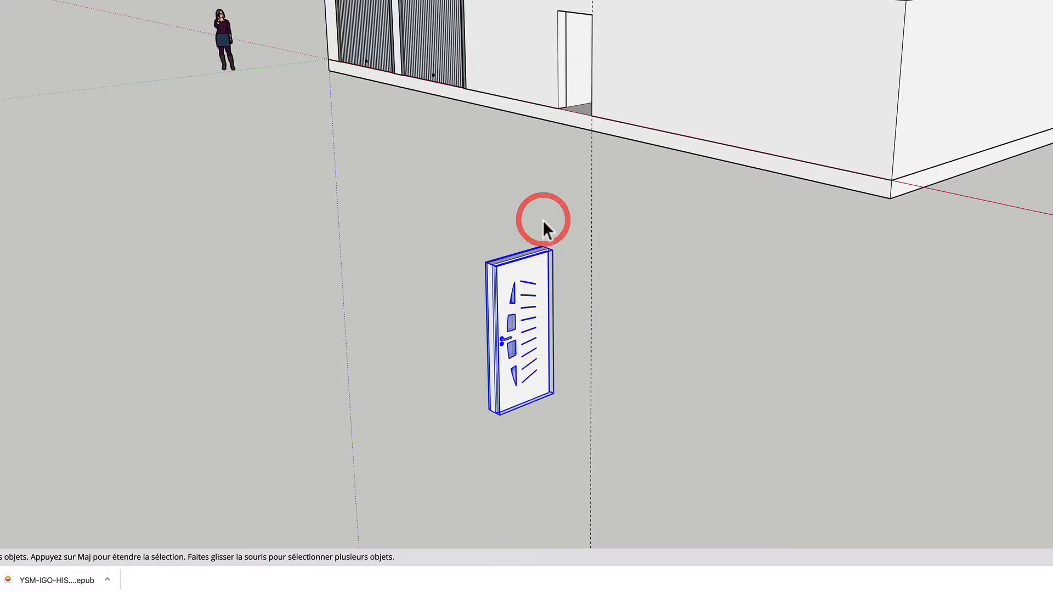
{"action": "left_click", "coordinate": [431, 395]}
{"action": "left_click", "coordinate": [505, 343]}
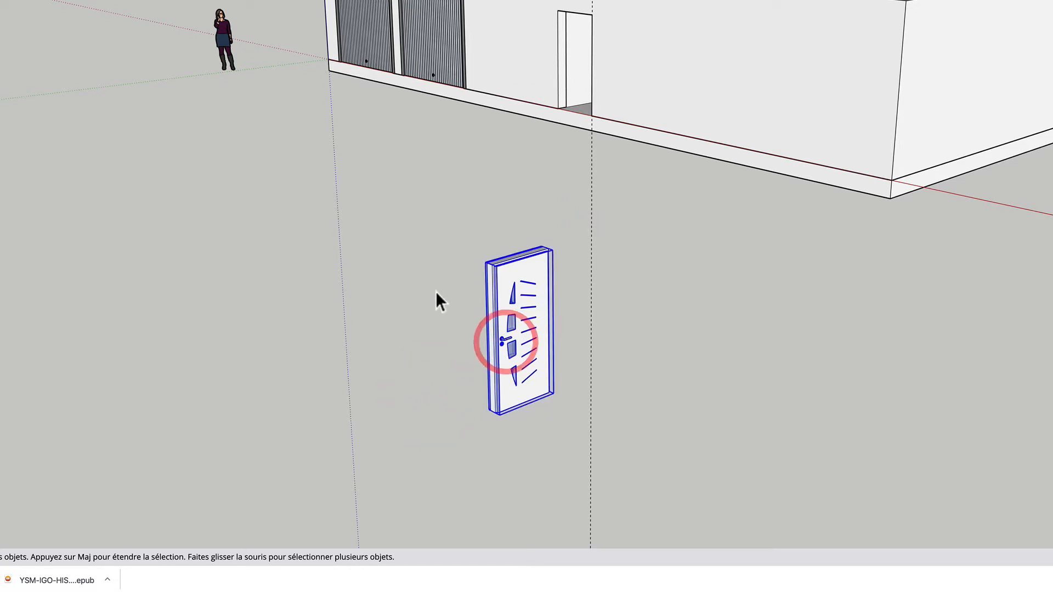
Rotate the entrance-door group about the vertical axis so that it stands parallel to the facade
{"action": "middle_click_drag", "start_coordinate": [459, 341], "coordinate": [428, 497]}
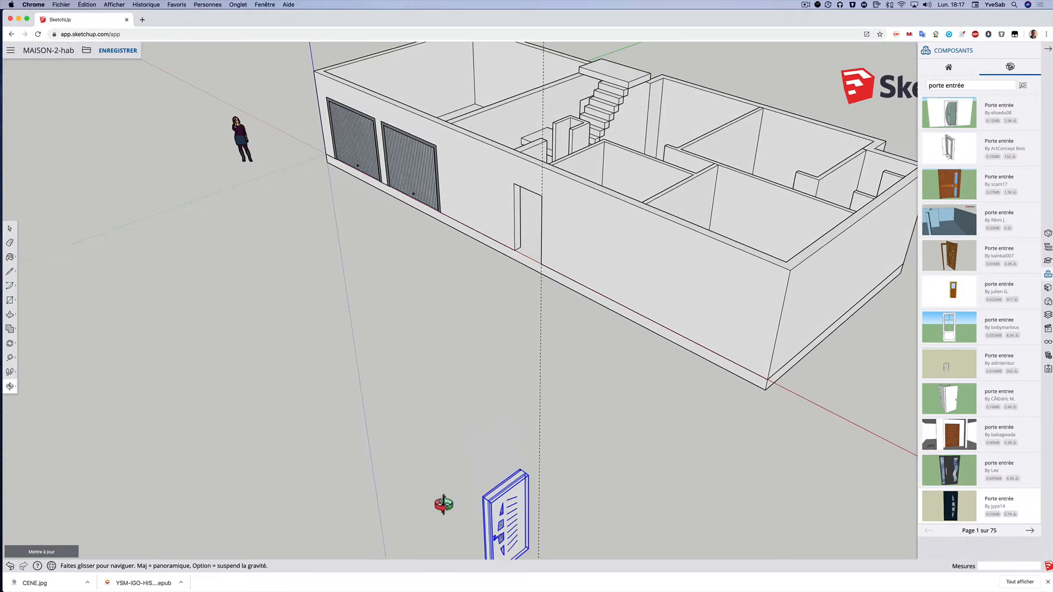
{"action": "left_click", "coordinate": [11, 342]}
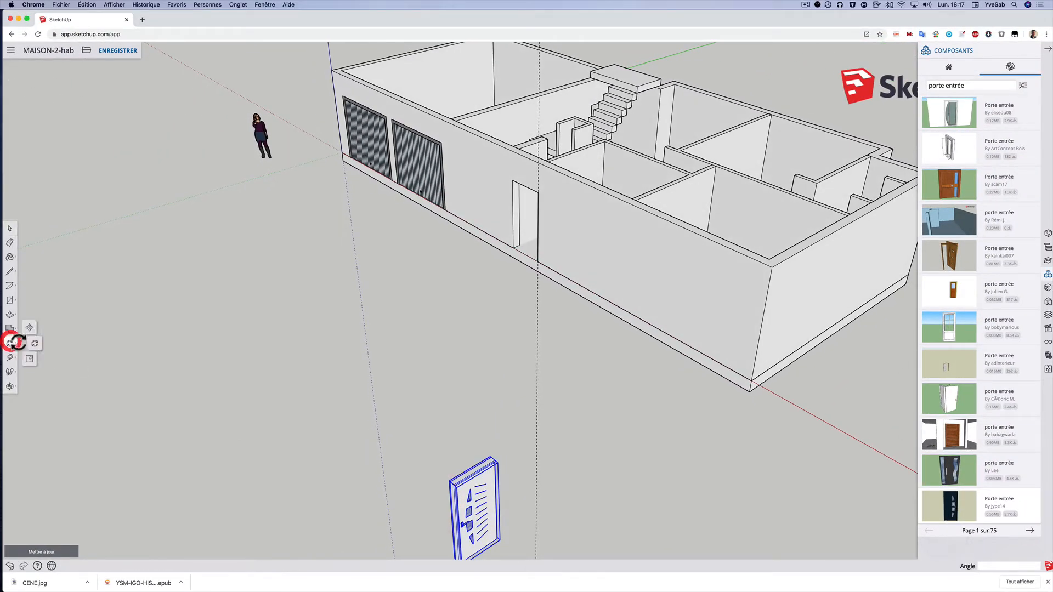
{"action": "left_click", "coordinate": [34, 344]}
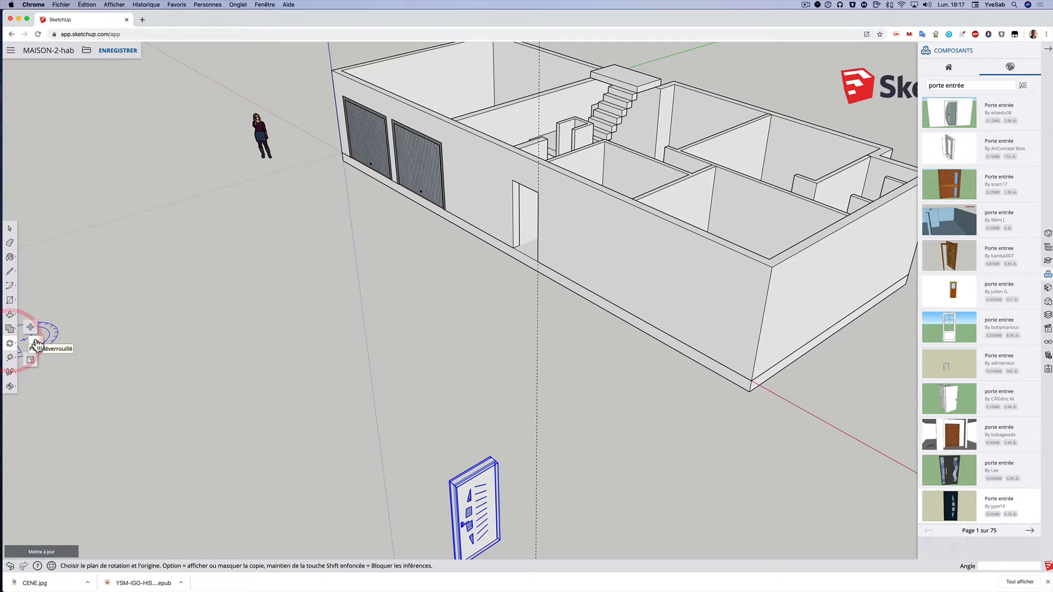
{"action": "left_click", "coordinate": [475, 472]}
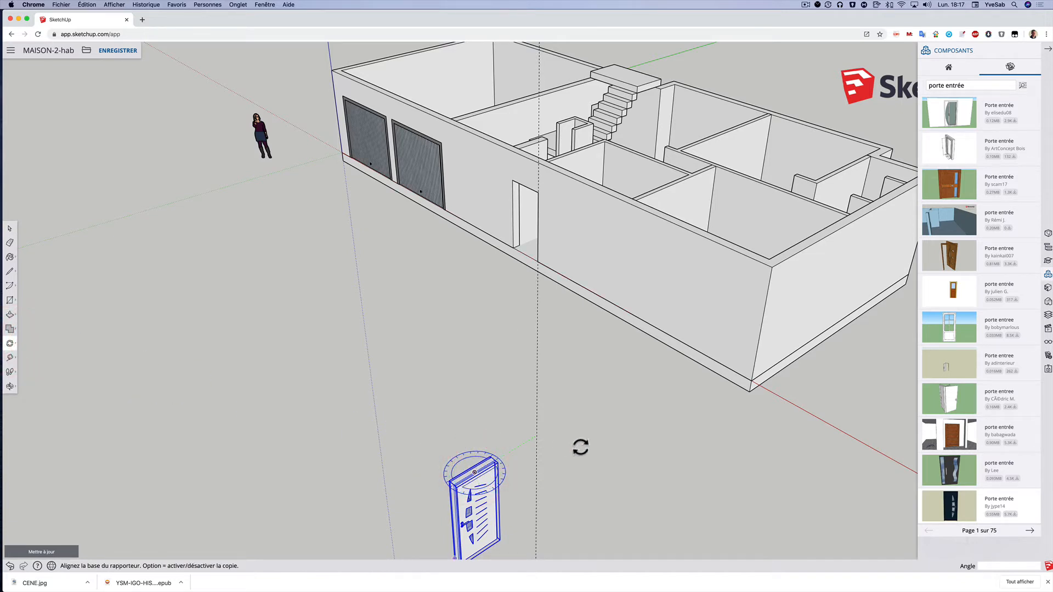
{"action": "left_click", "coordinate": [563, 423]}
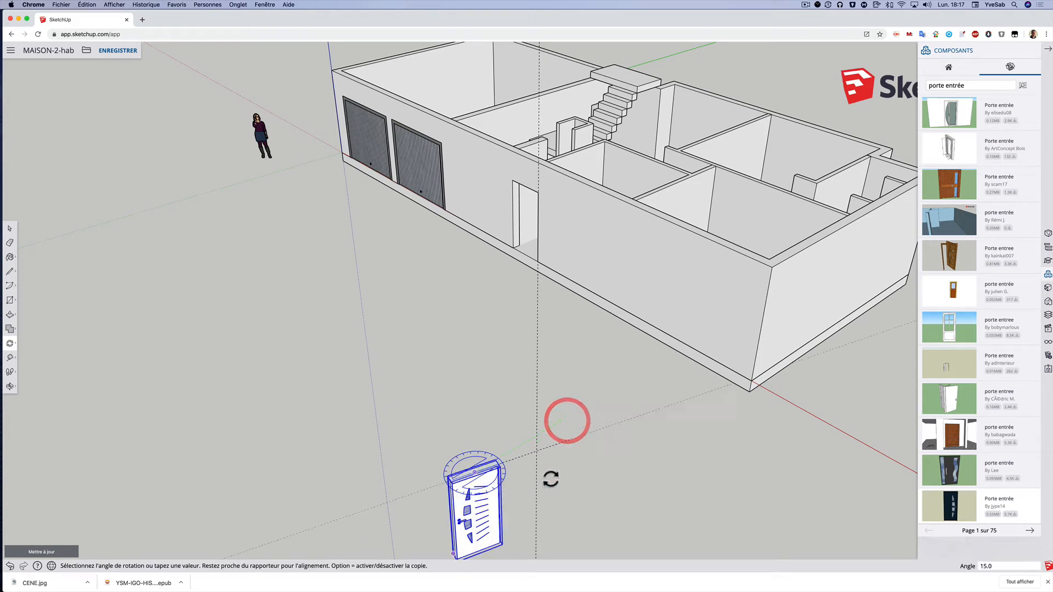
{"action": "left_click", "coordinate": [514, 507]}
{"action": "left_click", "coordinate": [513, 507]}
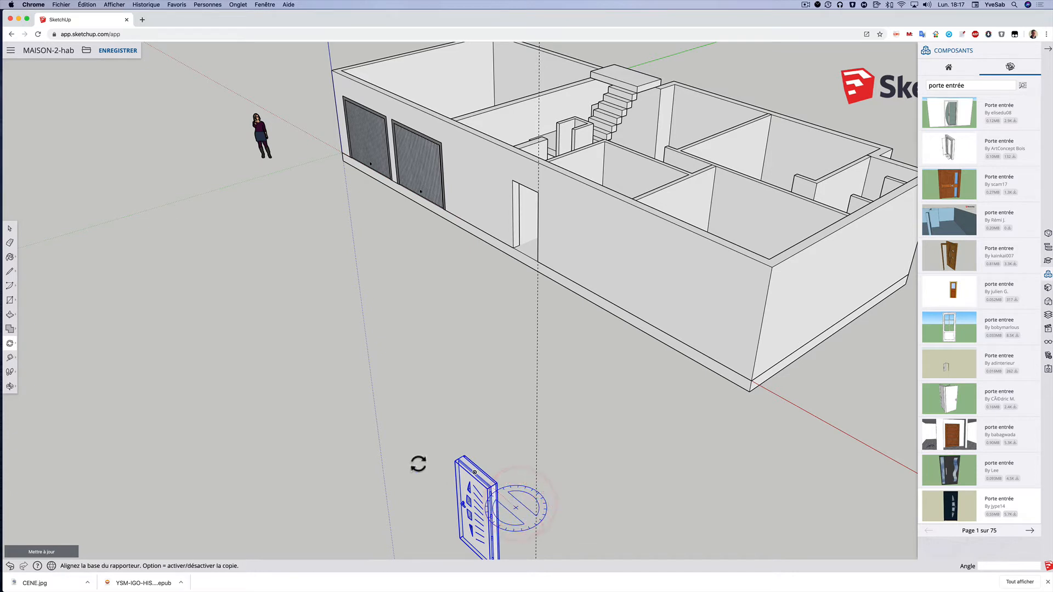
{"action": "left_click", "coordinate": [10, 228]}
Move the rotated entrance door closer to the house, onto the ground just in front of the facade opening
{"action": "left_click", "coordinate": [10, 345]}
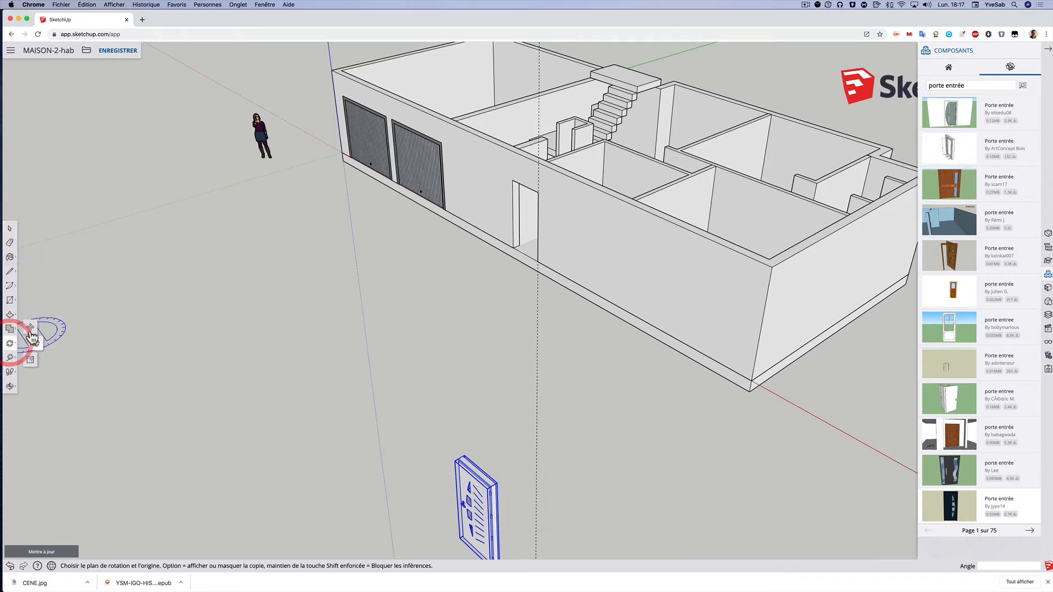
{"action": "left_click", "coordinate": [30, 329]}
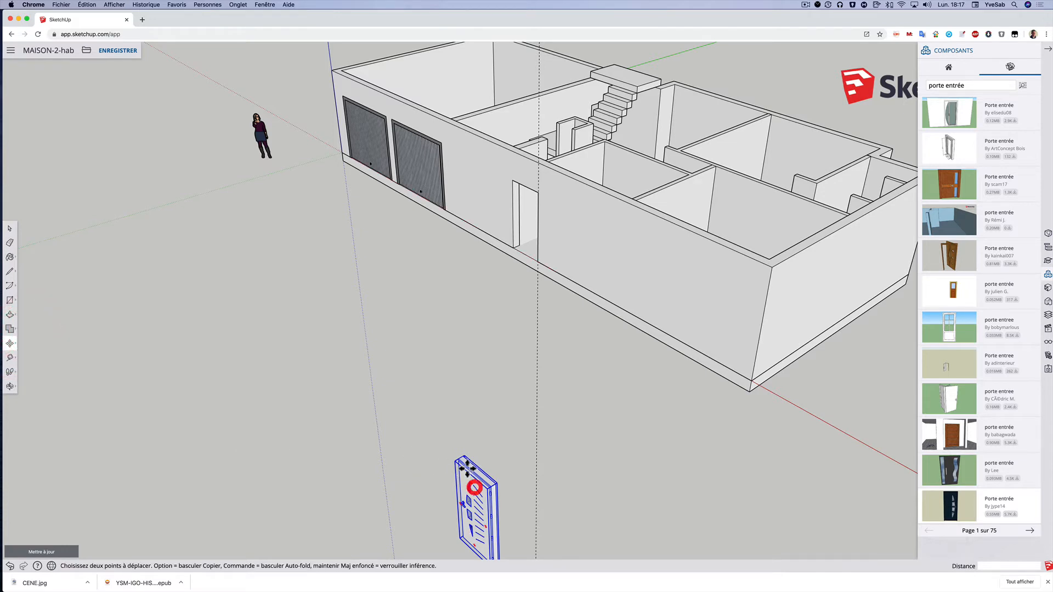
{"action": "left_click", "coordinate": [474, 485]}
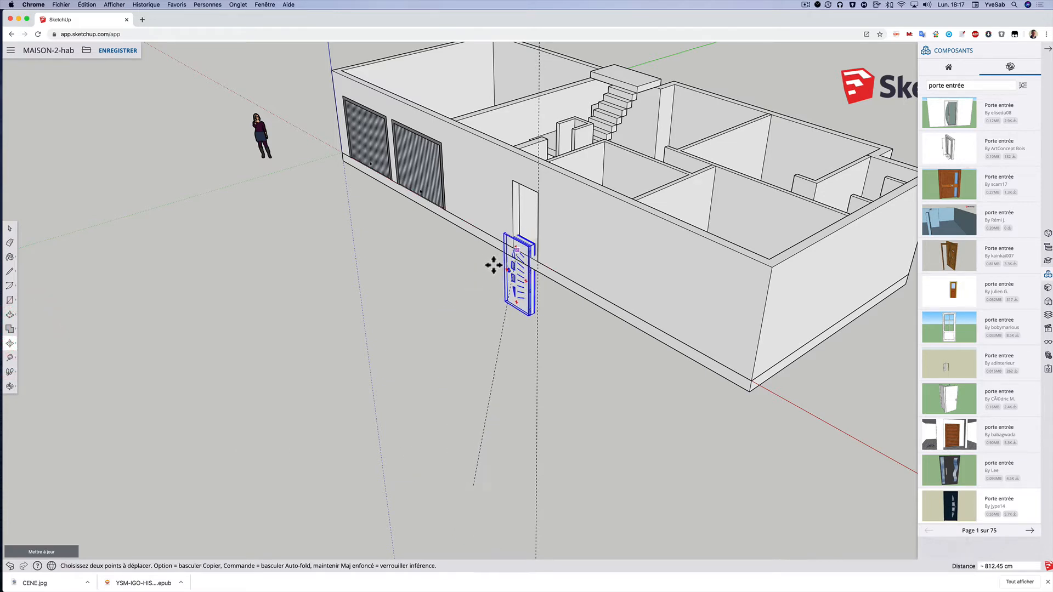
{"action": "left_click", "coordinate": [419, 269]}
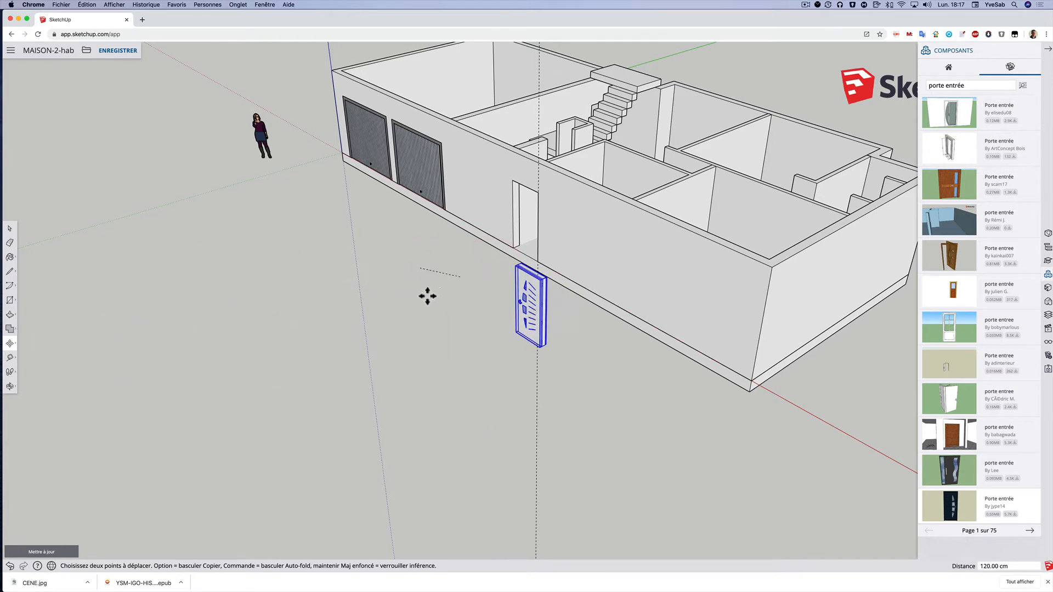
{"action": "left_click", "coordinate": [394, 268]}
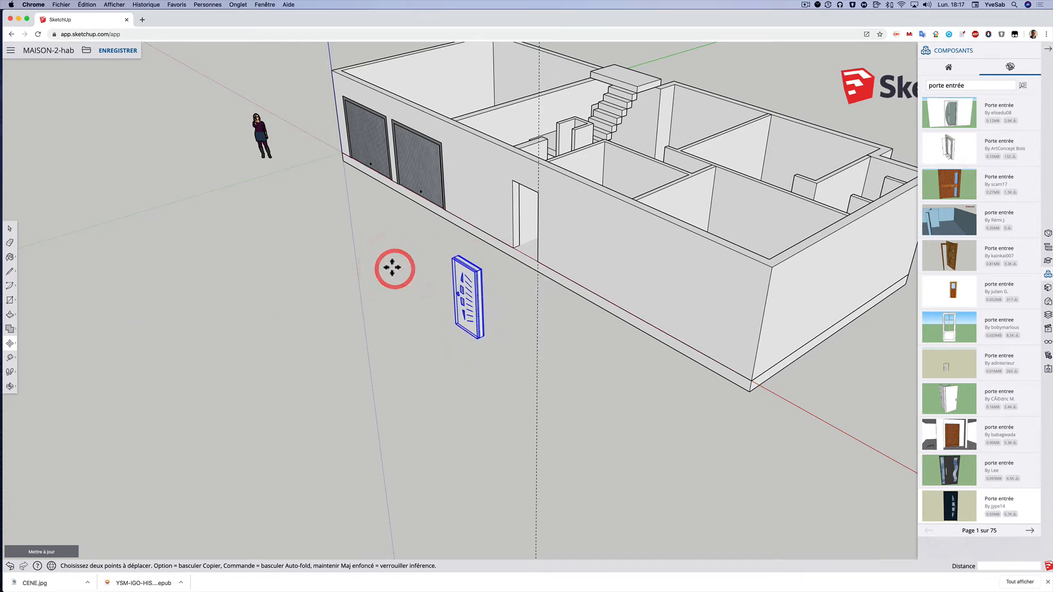
{"action": "left_click", "coordinate": [438, 277]}
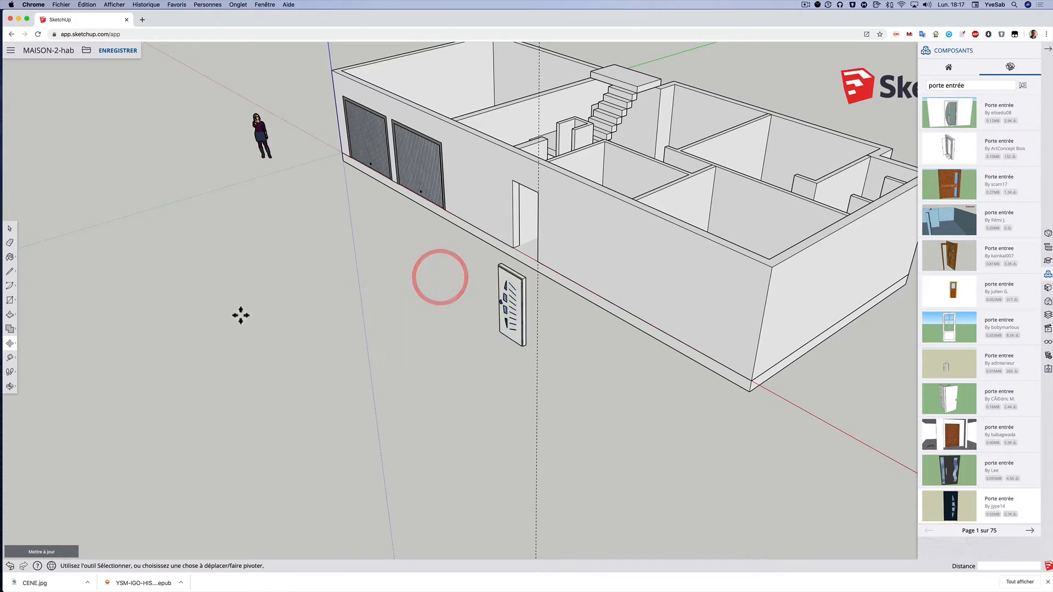
Scale the entrance door down uniformly from a front upper corner, relative to the opposite corner
{"action": "left_click", "coordinate": [11, 344]}
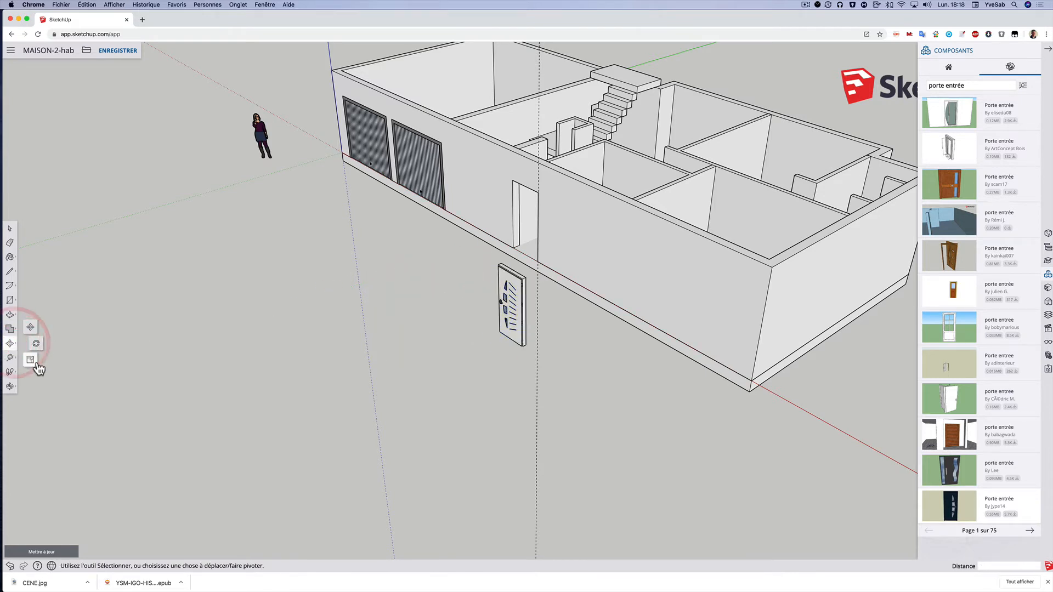
{"action": "left_click", "coordinate": [10, 345]}
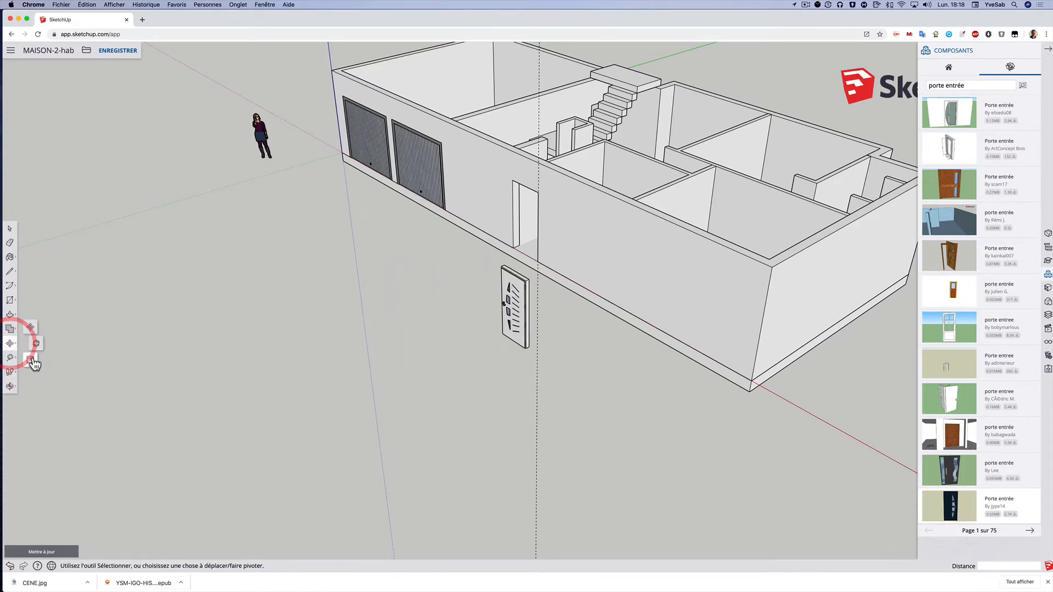
{"action": "left_click", "coordinate": [33, 357]}
{"action": "left_click", "coordinate": [517, 301]}
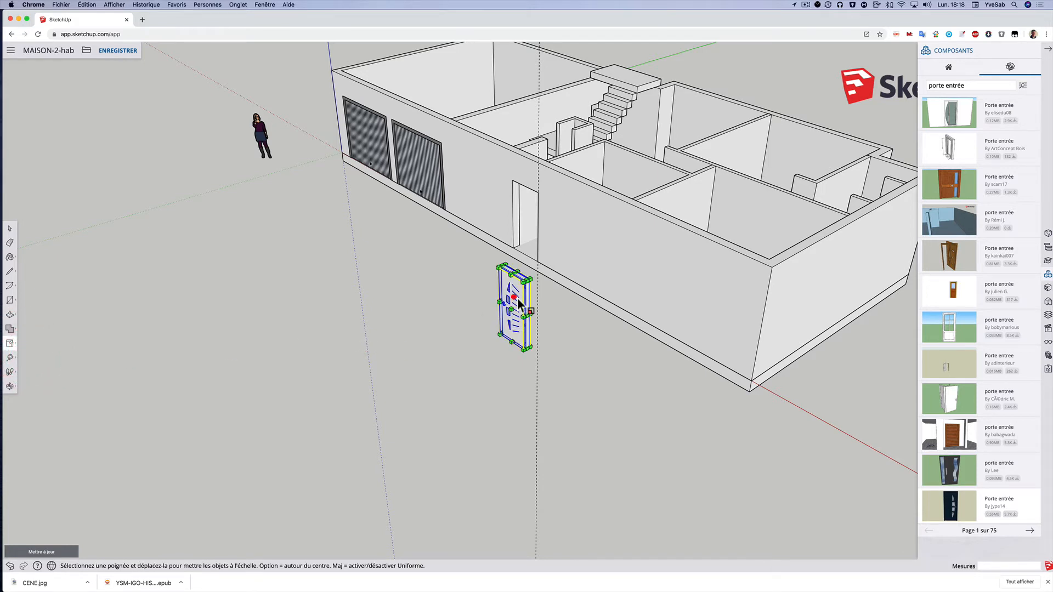
{"action": "left_click", "coordinate": [521, 282]}
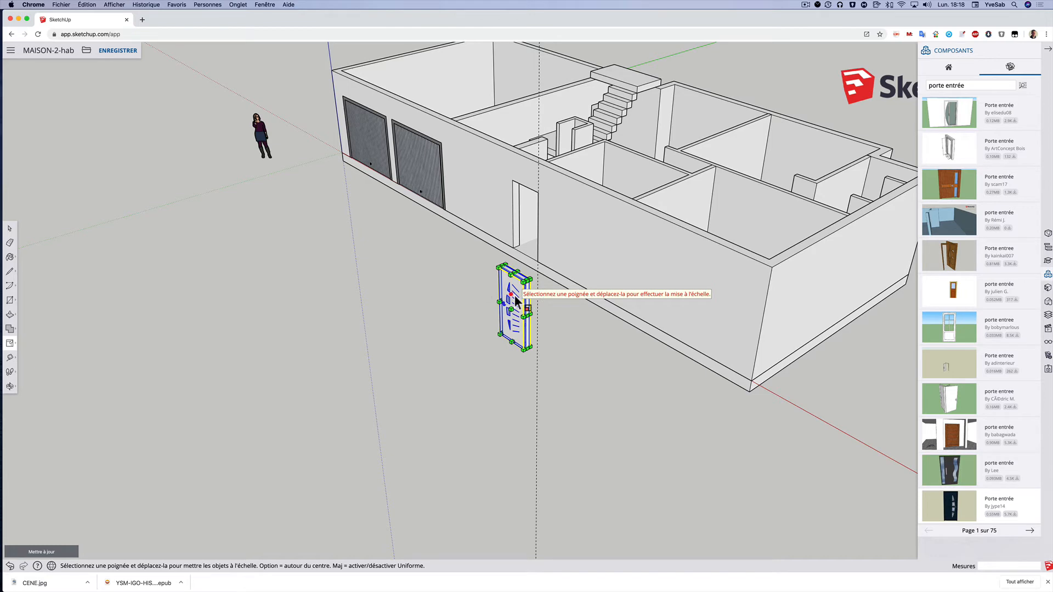
{"action": "left_click", "coordinate": [515, 296]}
{"action": "scroll", "coordinate": [516, 297], "scroll_direction": "up", "scroll_amount": 2}
{"action": "middle_click_drag", "start_coordinate": [511, 314], "coordinate": [563, 312]}
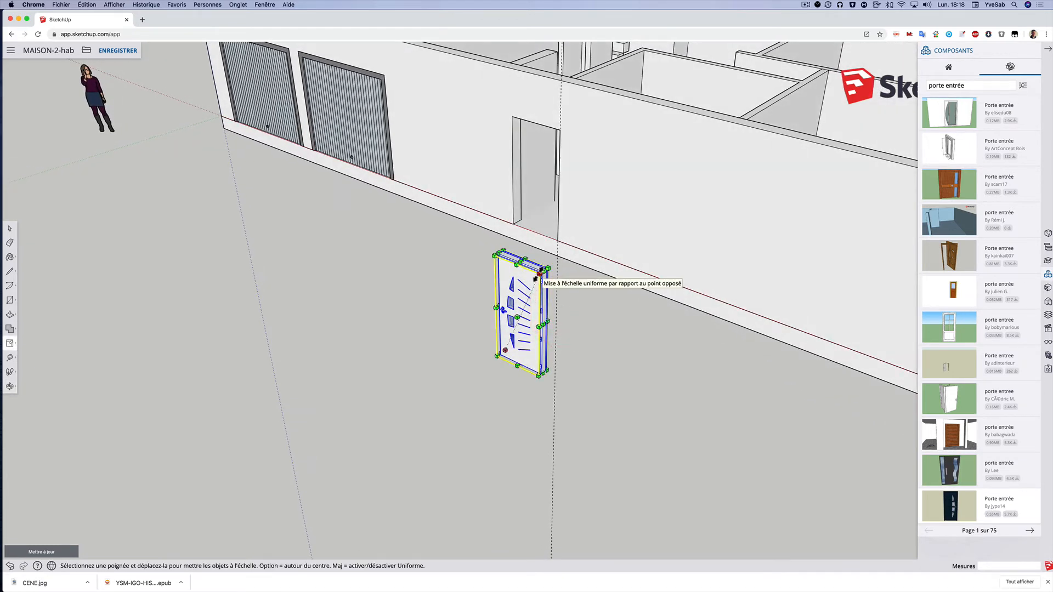
{"action": "mouse_move", "coordinate": [545, 270]}
{"action": "left_mouse_down"}
{"action": "mouse_move", "coordinate": [533, 294]}
{"action": "mouse_move", "coordinate": [537, 279]}
{"action": "left_mouse_up"}
{"action": "middle_click_drag", "start_coordinate": [485, 379], "coordinate": [562, 391]}
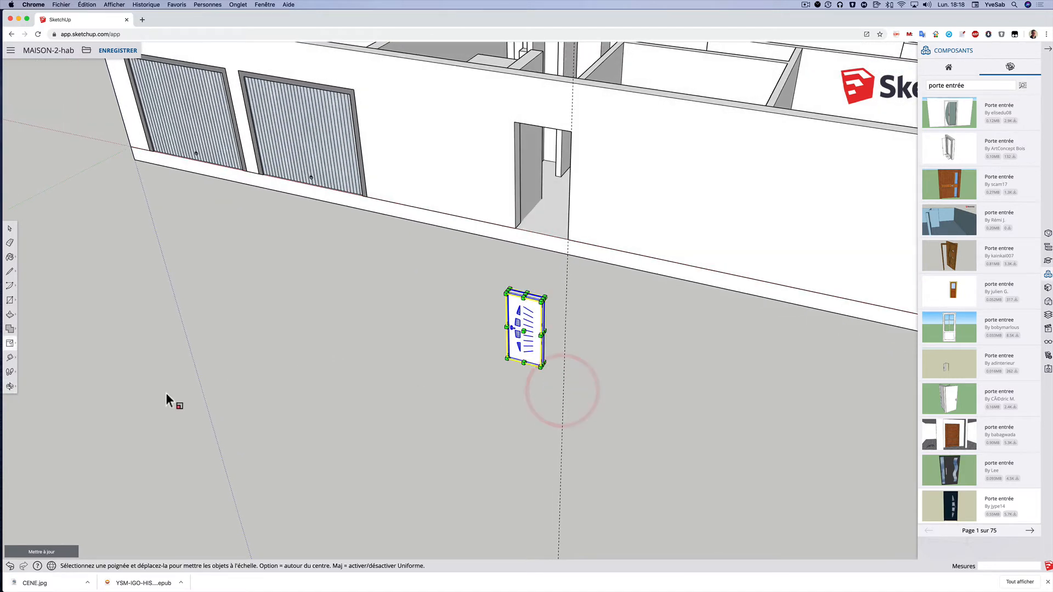
Move the entrance door by its lower front corner on the handle side to the matching bottom corner of the facade opening
{"action": "left_click", "coordinate": [10, 344]}
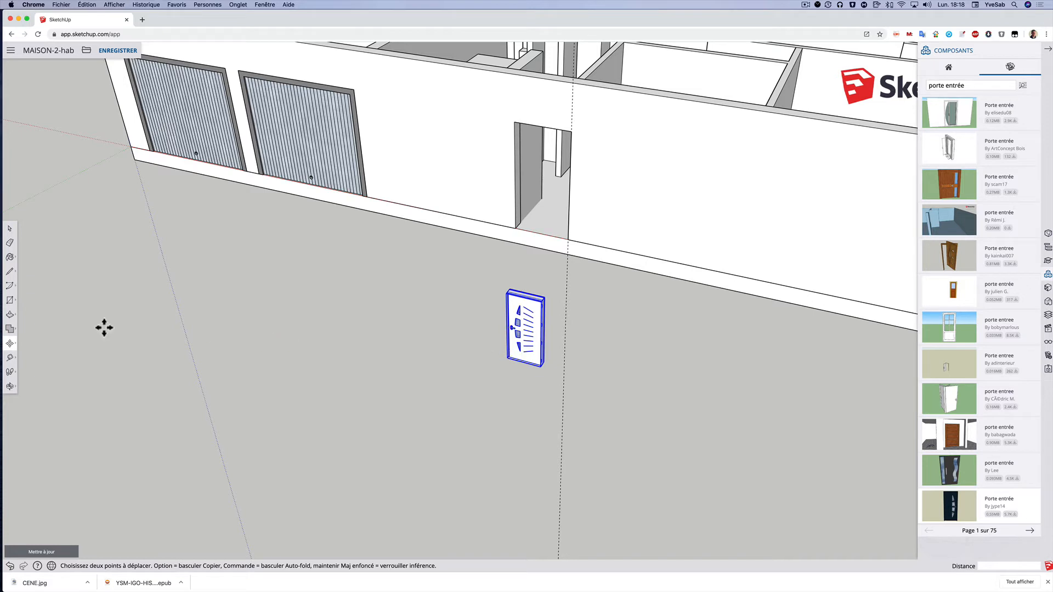
{"action": "left_click", "coordinate": [505, 358]}
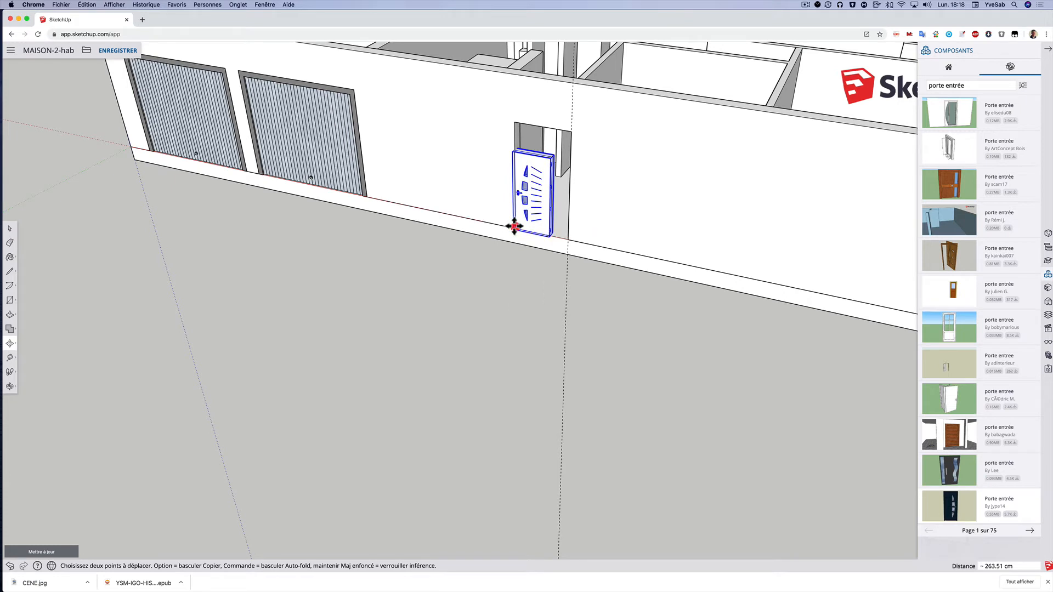
{"action": "left_click", "coordinate": [514, 227]}
{"action": "left_click", "coordinate": [414, 292]}
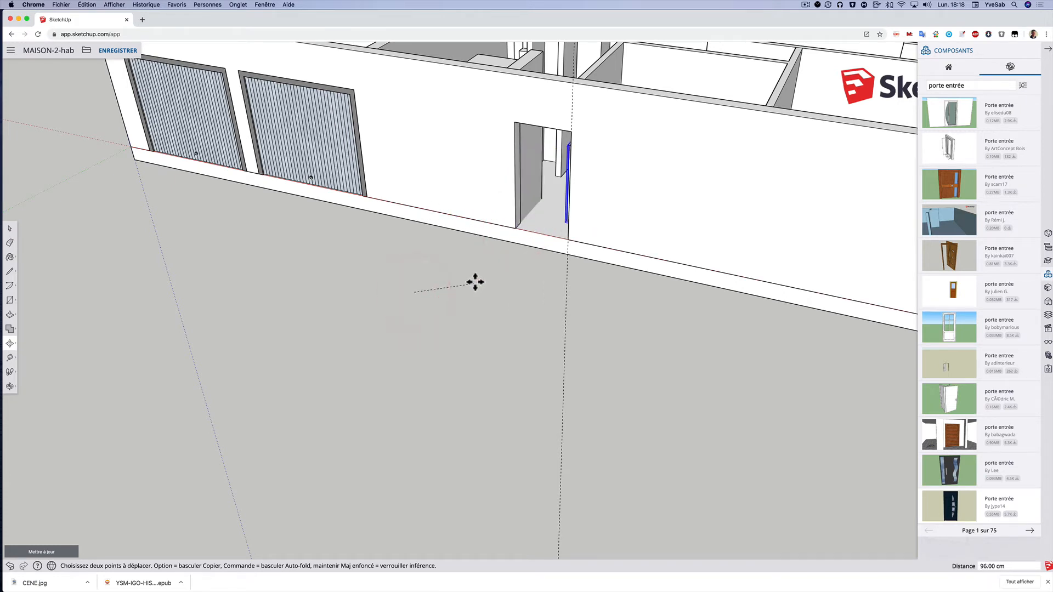
{"action": "key", "text": "Escape"}
Move the entrance door about 26 cm back into the depth of the facade opening
{"action": "scroll", "coordinate": [492, 277], "scroll_direction": "up", "scroll_amount": 5}
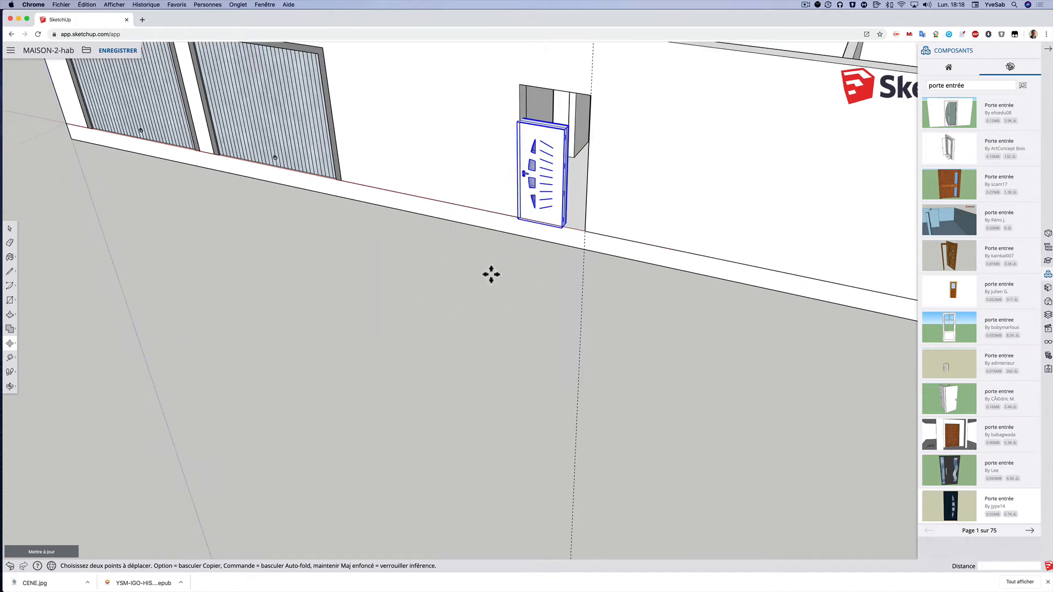
{"action": "middle_click_drag", "start_coordinate": [529, 261], "coordinate": [550, 331]}
{"action": "key", "text": "q"}
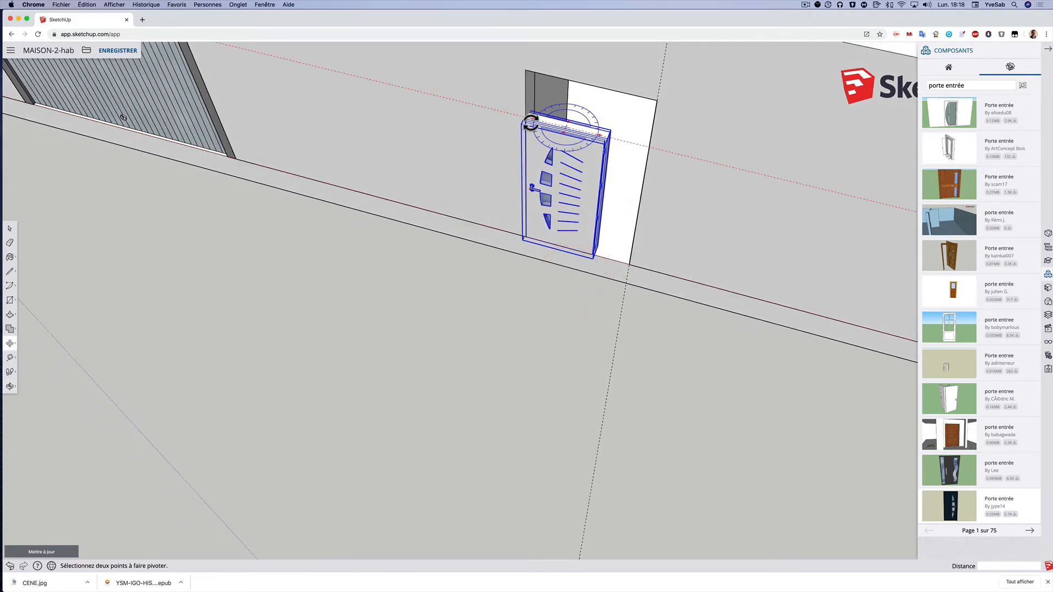
{"action": "key", "text": "m"}
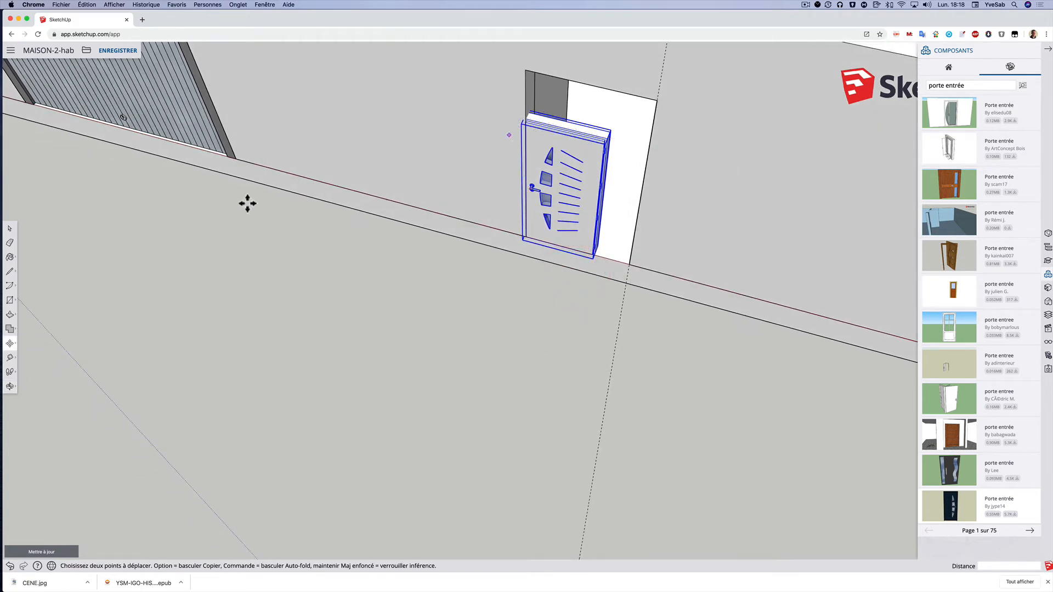
{"action": "left_click", "coordinate": [553, 175]}
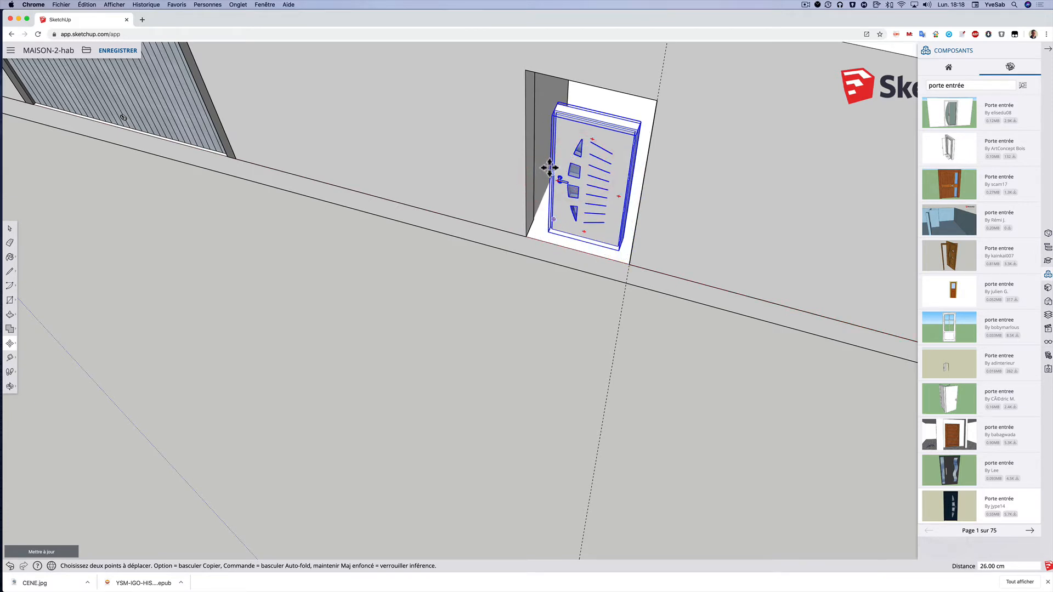
Move the door by the lower endpoint of its frame rebate on the handle side onto the opening's outer bottom corner
{"action": "scroll", "coordinate": [548, 168], "scroll_direction": "up", "scroll_amount": 5}
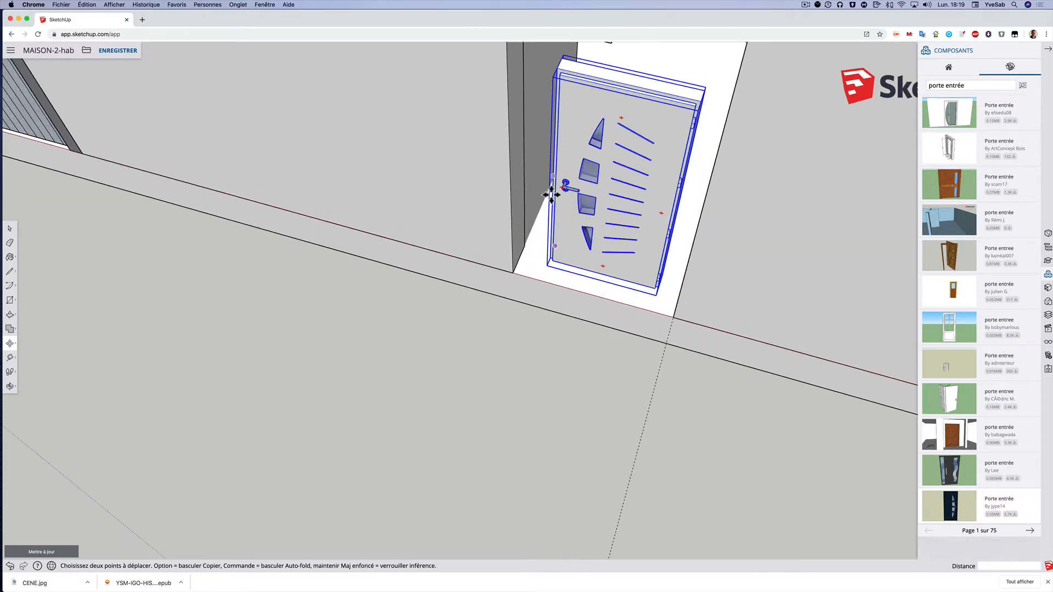
{"action": "key", "text": "o"}
{"action": "key", "text": "m"}
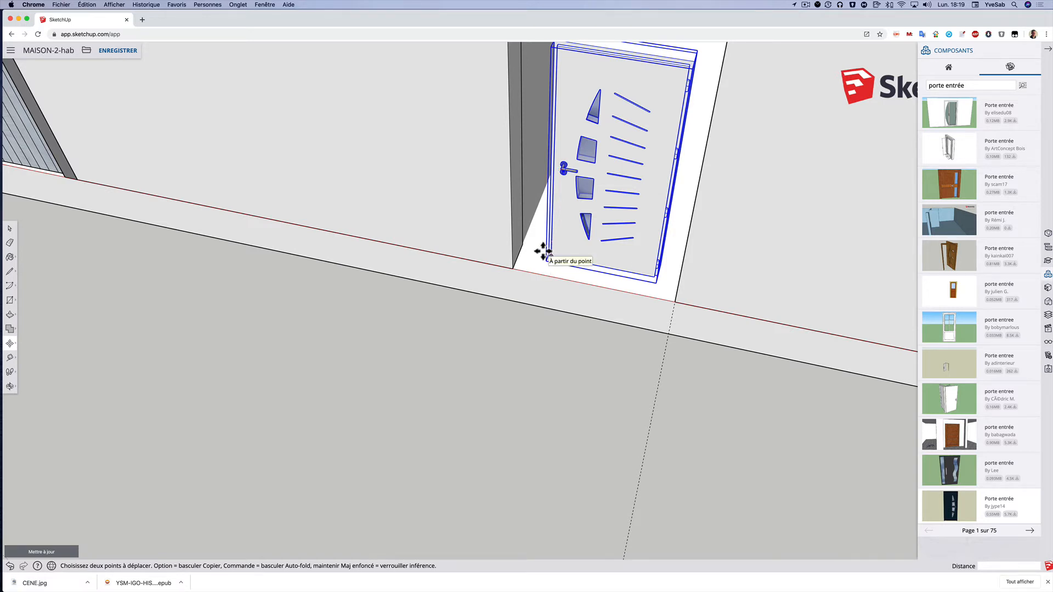
{"action": "scroll", "coordinate": [553, 253], "scroll_direction": "up", "scroll_amount": 6}
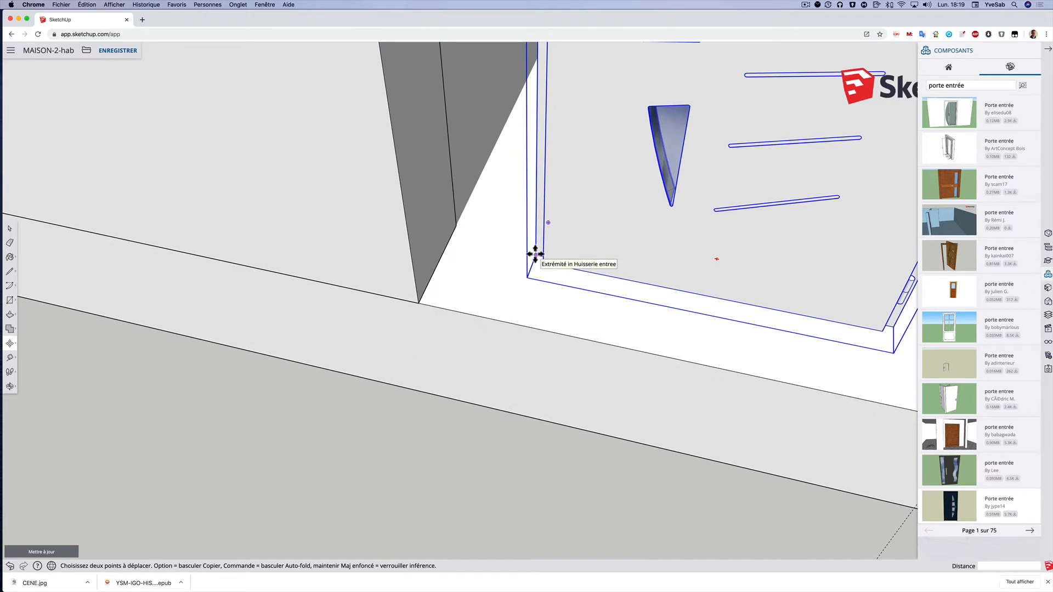
{"action": "left_click", "coordinate": [535, 254]}
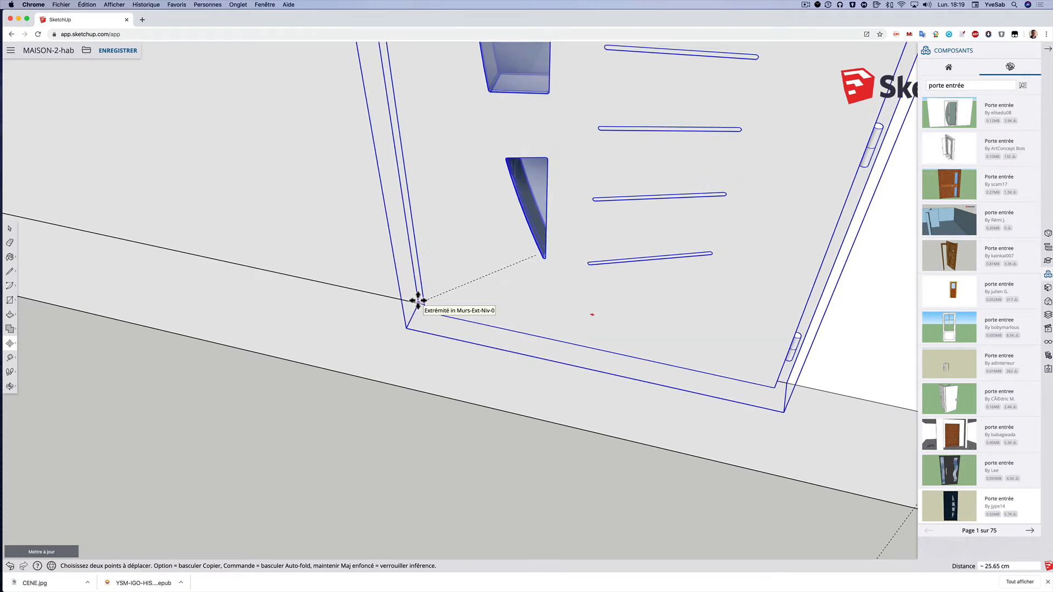
{"action": "left_click", "coordinate": [418, 300]}
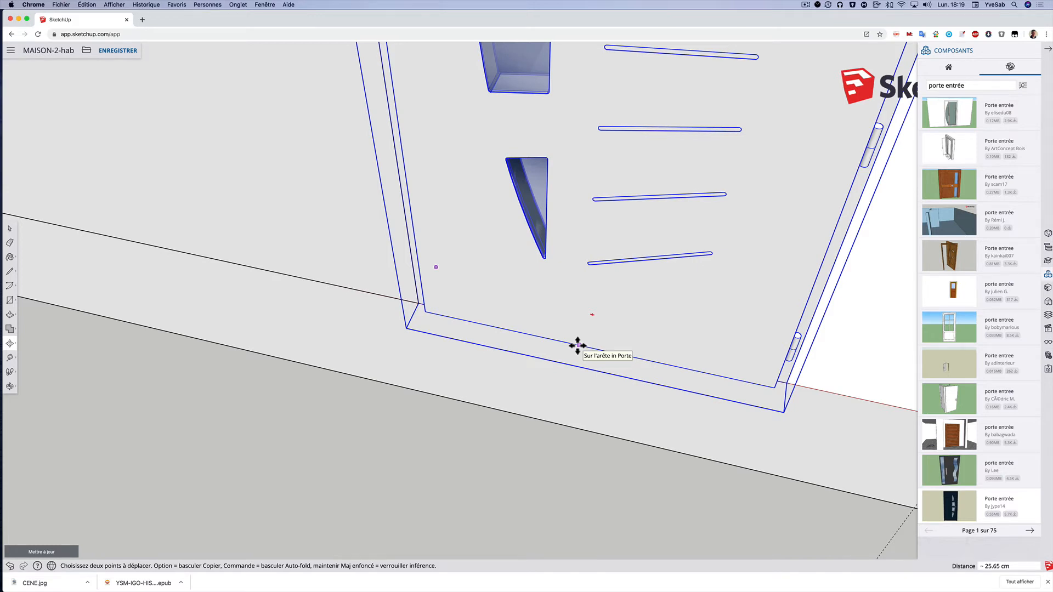
{"action": "scroll", "coordinate": [521, 393], "scroll_direction": "up", "scroll_amount": 5}
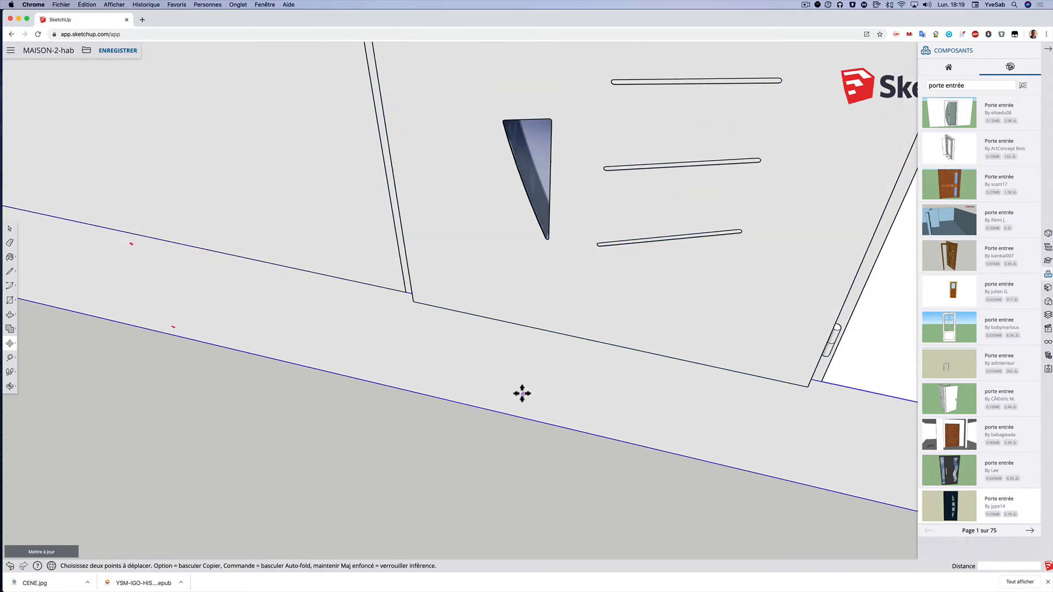
{"action": "scroll", "coordinate": [522, 393], "scroll_direction": "down", "scroll_amount": 4}
{"action": "scroll", "coordinate": [521, 394], "scroll_direction": "down", "scroll_amount": 3}
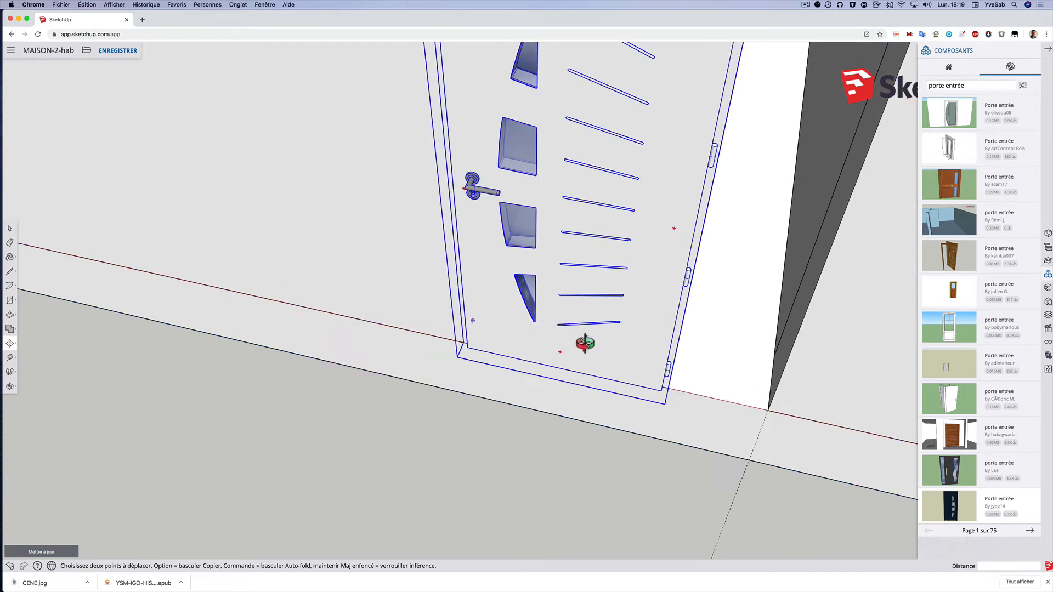
Scale the entrance door's width by about 1.46 from its hinge-side handle to the far side edge of the facade opening
{"action": "middle_click_drag", "start_coordinate": [576, 348], "coordinate": [543, 357]}
{"action": "key", "text": "m"}
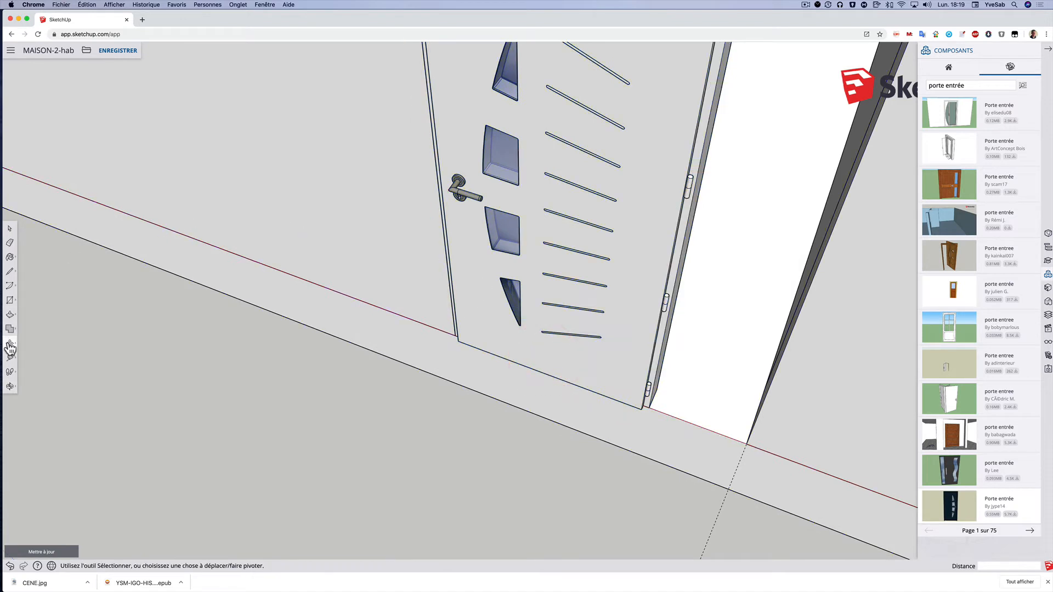
{"action": "left_click", "coordinate": [9, 345]}
{"action": "left_click", "coordinate": [27, 354]}
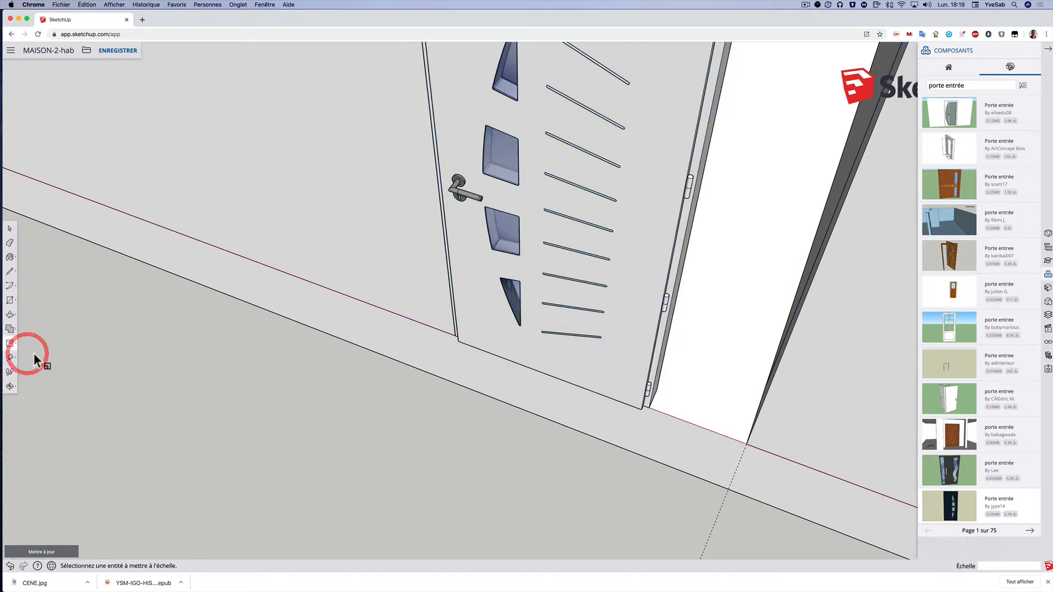
{"action": "left_click", "coordinate": [615, 227]}
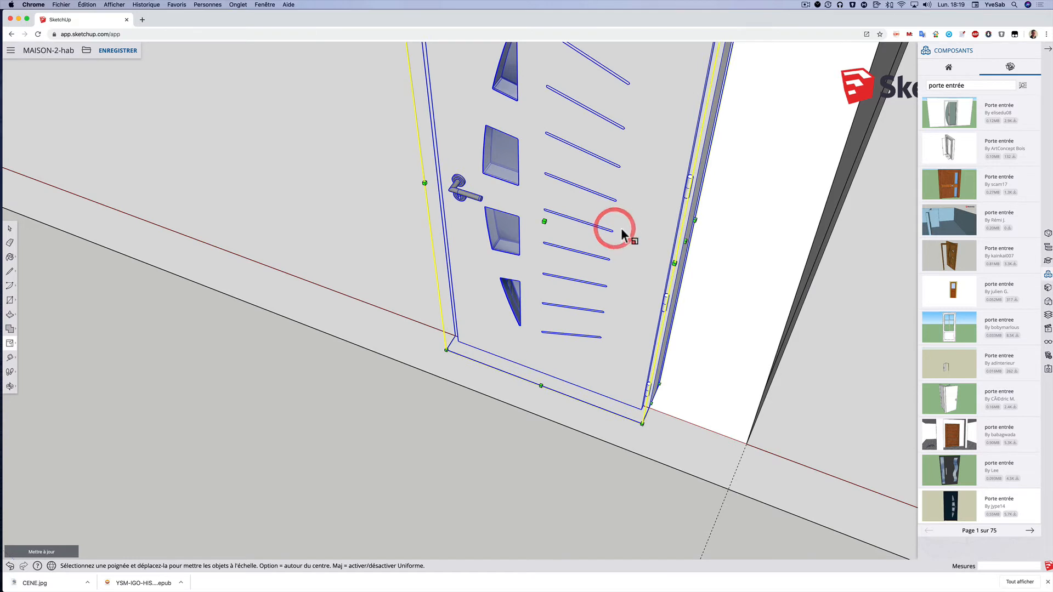
{"action": "left_click", "coordinate": [686, 241]}
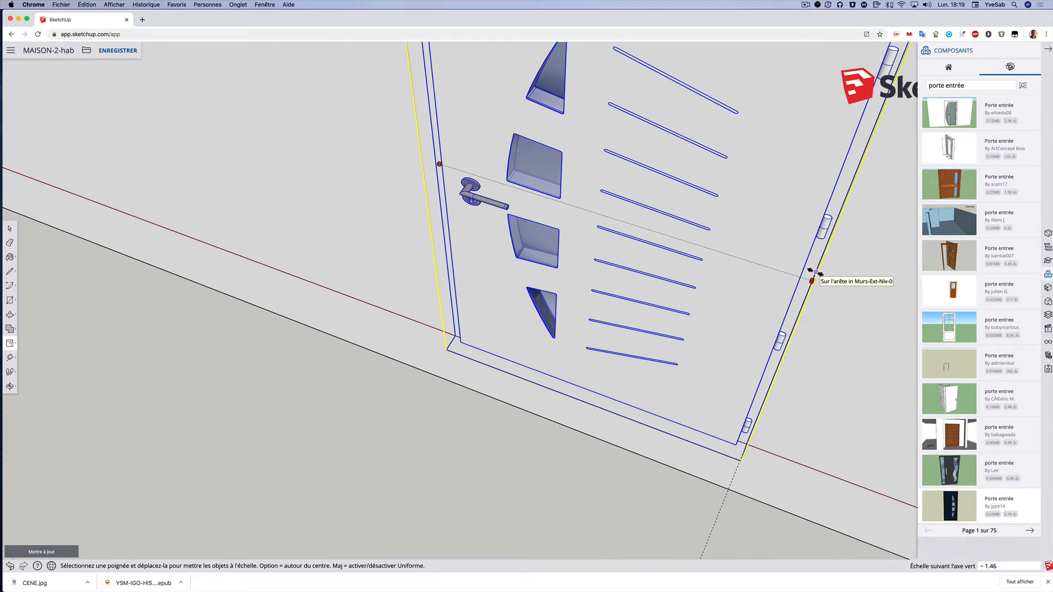
{"action": "left_click", "coordinate": [812, 277]}
Scale the entrance door's height by about 1.34 from its top middle handle to the midpoint of the opening's top edge
{"action": "scroll", "coordinate": [688, 252], "scroll_direction": "up", "scroll_amount": 2}
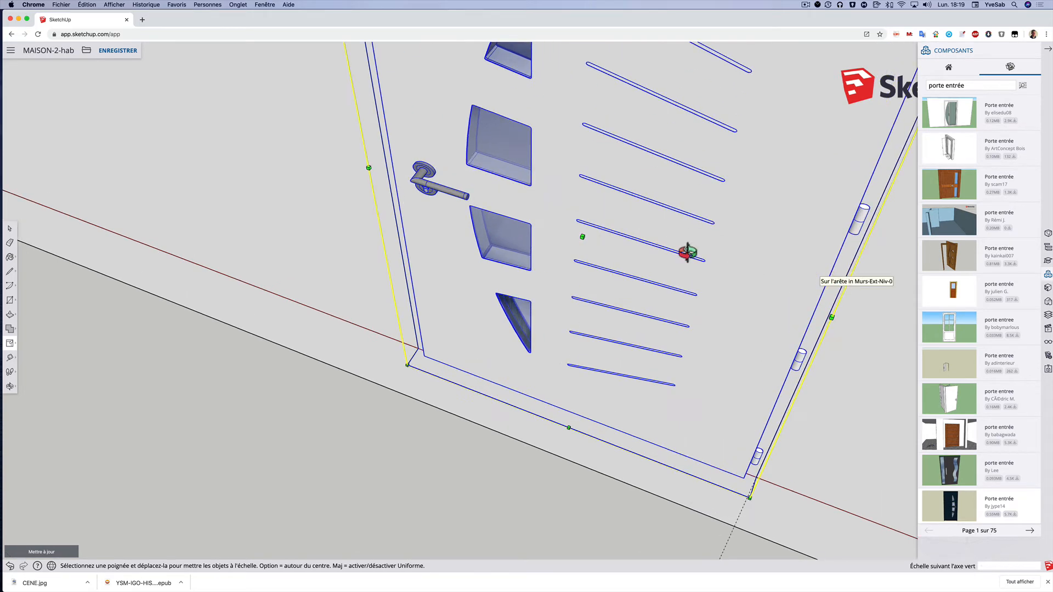
{"action": "mouse_move", "coordinate": [687, 253]}
{"action": "middle_mouse_down"}
{"action": "mouse_move", "coordinate": [705, 265]}
{"action": "mouse_move", "coordinate": [748, 238]}
{"action": "mouse_move", "coordinate": [670, 254]}
{"action": "mouse_move", "coordinate": [651, 285]}
{"action": "mouse_move", "coordinate": [747, 287]}
{"action": "mouse_move", "coordinate": [808, 247]}
{"action": "mouse_move", "coordinate": [804, 229]}
{"action": "middle_mouse_up"}
{"action": "scroll", "coordinate": [718, 209], "scroll_direction": "up", "scroll_amount": 1}
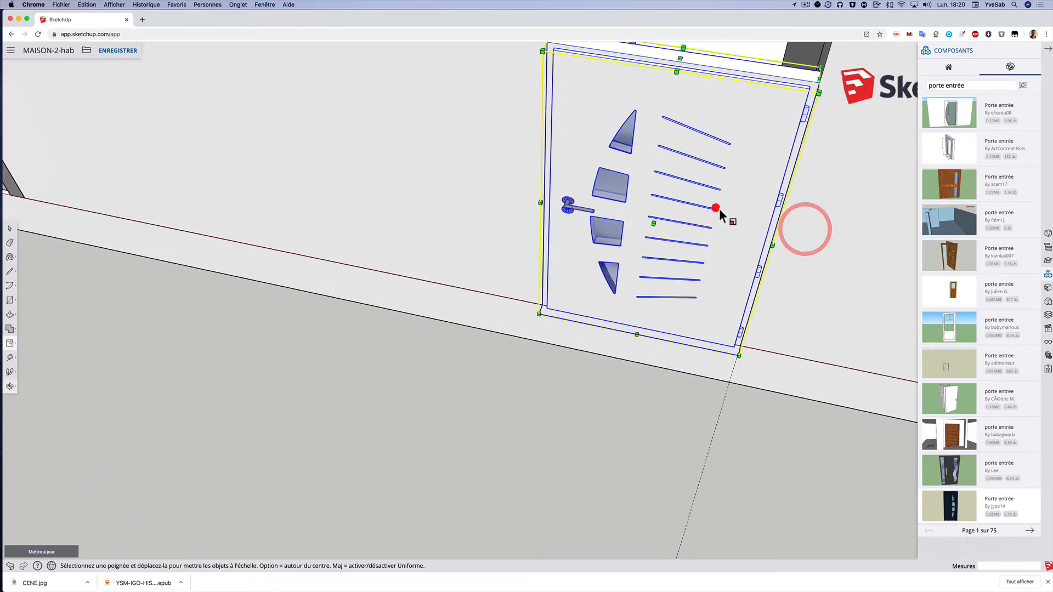
{"action": "scroll", "coordinate": [718, 209], "scroll_direction": "down", "scroll_amount": 4}
{"action": "middle_click_drag", "start_coordinate": [719, 210], "coordinate": [718, 163]}
{"action": "middle_click_drag", "start_coordinate": [729, 80], "coordinate": [709, 225], "text": "shift"}
{"action": "scroll", "coordinate": [709, 224], "scroll_direction": "up", "scroll_amount": 3}
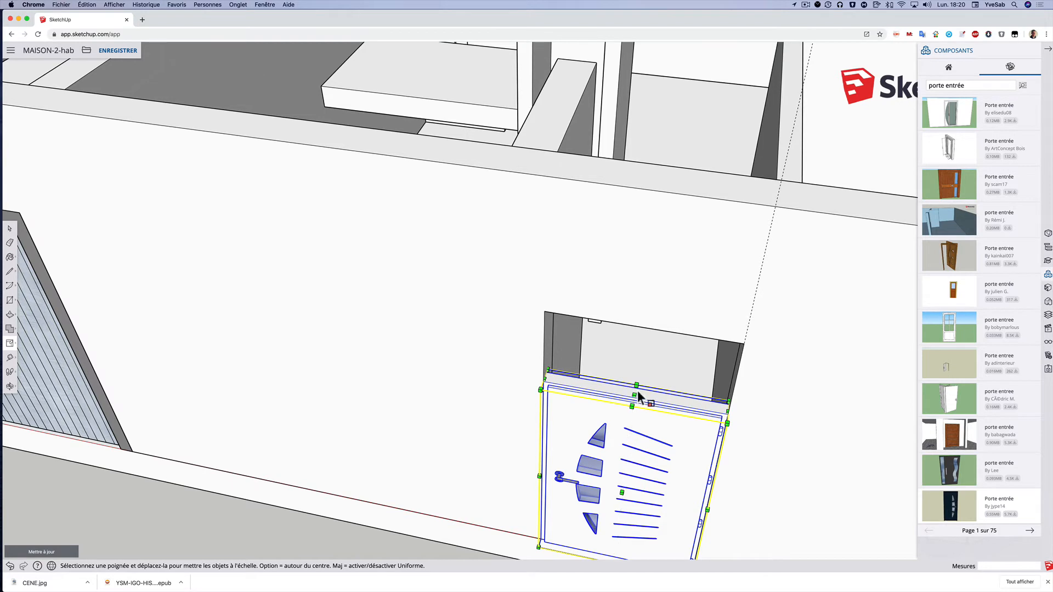
{"action": "middle_click_drag", "start_coordinate": [634, 395], "coordinate": [655, 319]}
{"action": "left_click", "coordinate": [653, 314]}
{"action": "left_click_drag", "start_coordinate": [656, 316], "coordinate": [662, 239]}
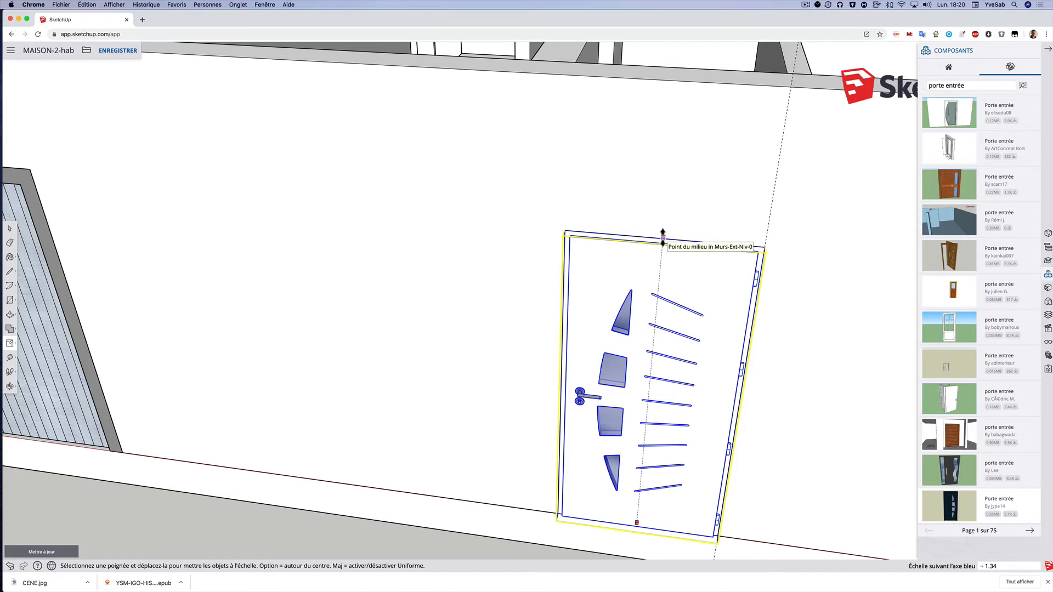
{"action": "left_click_drag", "start_coordinate": [662, 235], "coordinate": [663, 238]}
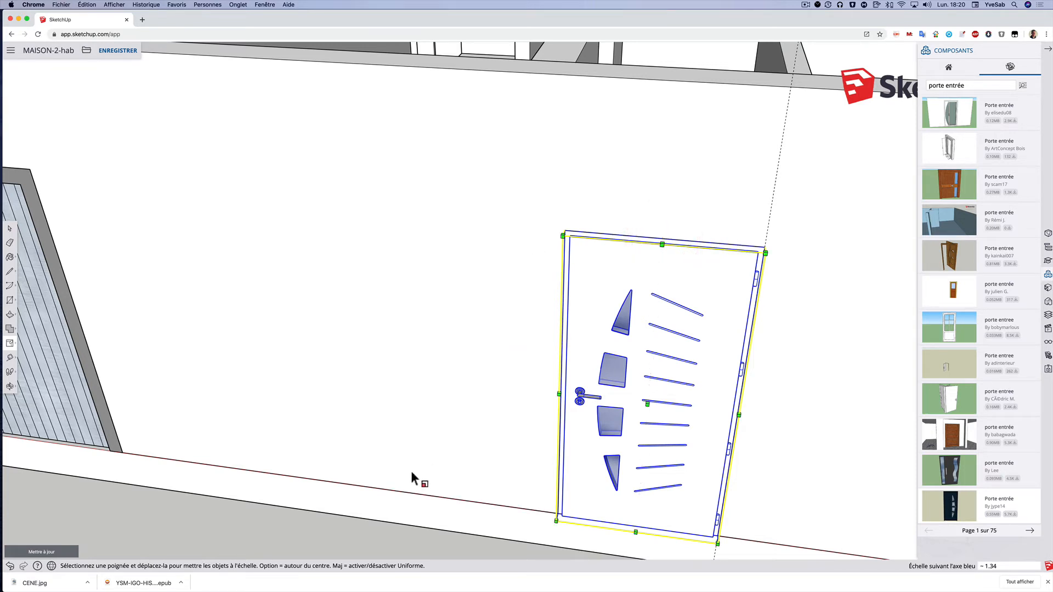
Deselect the entrance door and examine which of its faces points into the entrance hall
{"action": "left_click", "coordinate": [11, 233]}
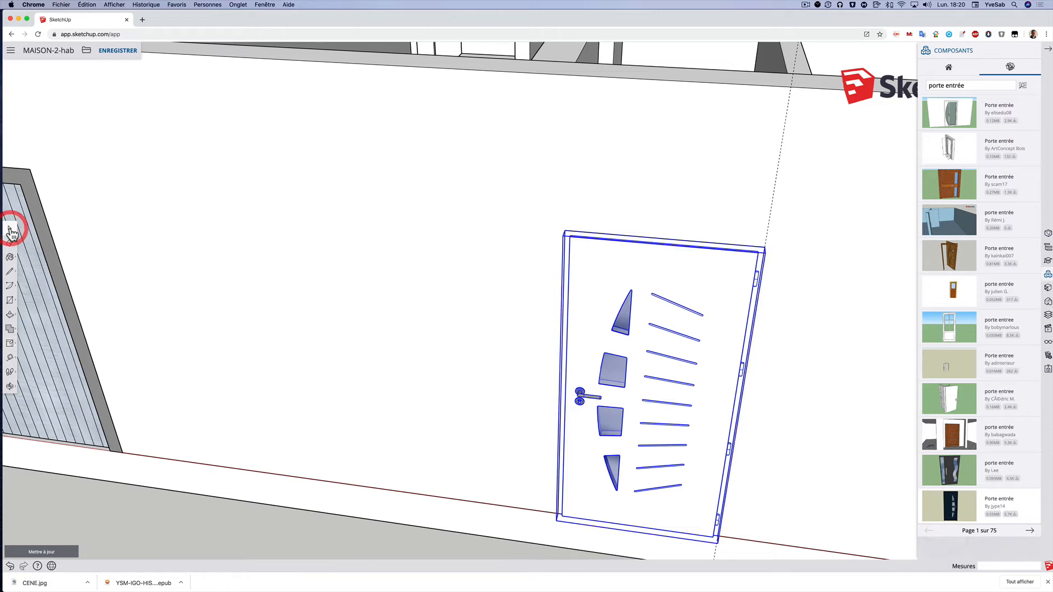
{"action": "left_click", "coordinate": [279, 540]}
{"action": "middle_click_drag", "start_coordinate": [409, 482], "coordinate": [228, 460]}
{"action": "middle_click_drag", "start_coordinate": [425, 436], "coordinate": [264, 425]}
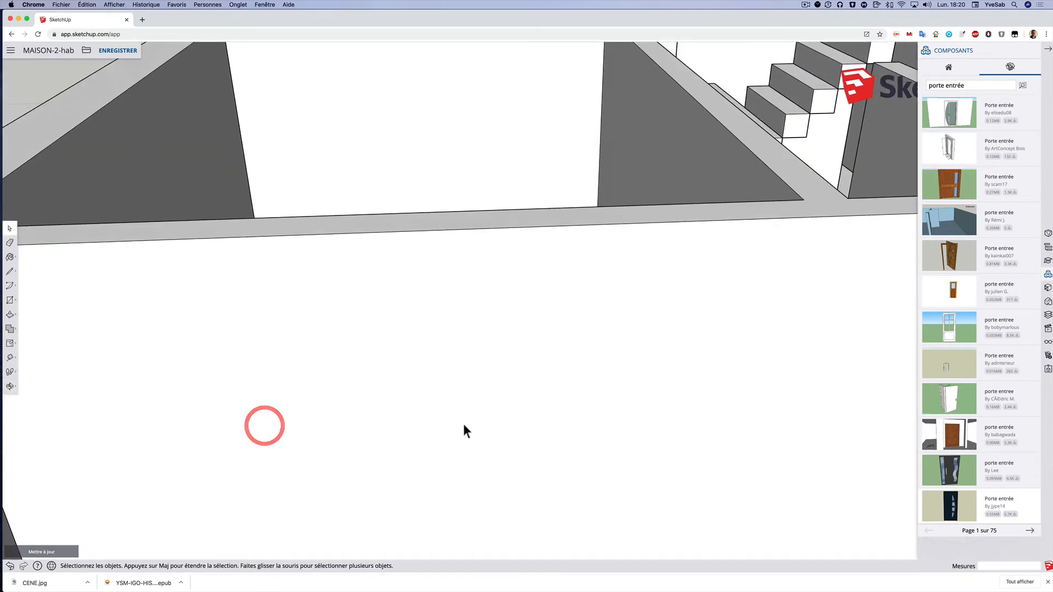
{"action": "middle_click_drag", "start_coordinate": [462, 423], "coordinate": [210, 421]}
{"action": "scroll", "coordinate": [461, 367], "scroll_direction": "down", "scroll_amount": 4}
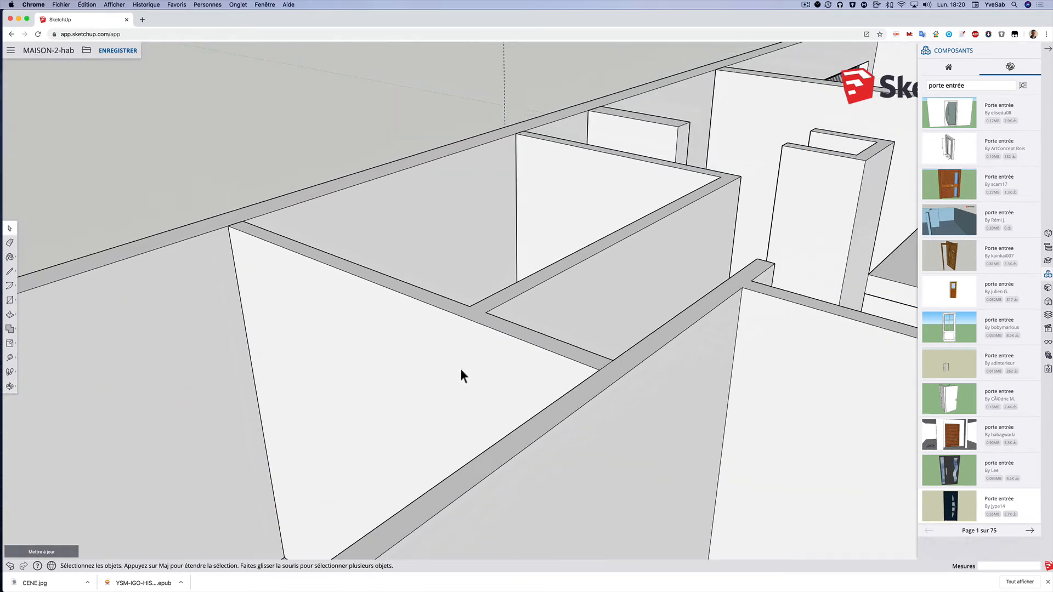
{"action": "middle_click_drag", "start_coordinate": [461, 371], "coordinate": [296, 383]}
{"action": "middle_click_drag", "start_coordinate": [569, 353], "coordinate": [456, 376]}
{"action": "middle_click_drag", "start_coordinate": [625, 410], "coordinate": [648, 418]}
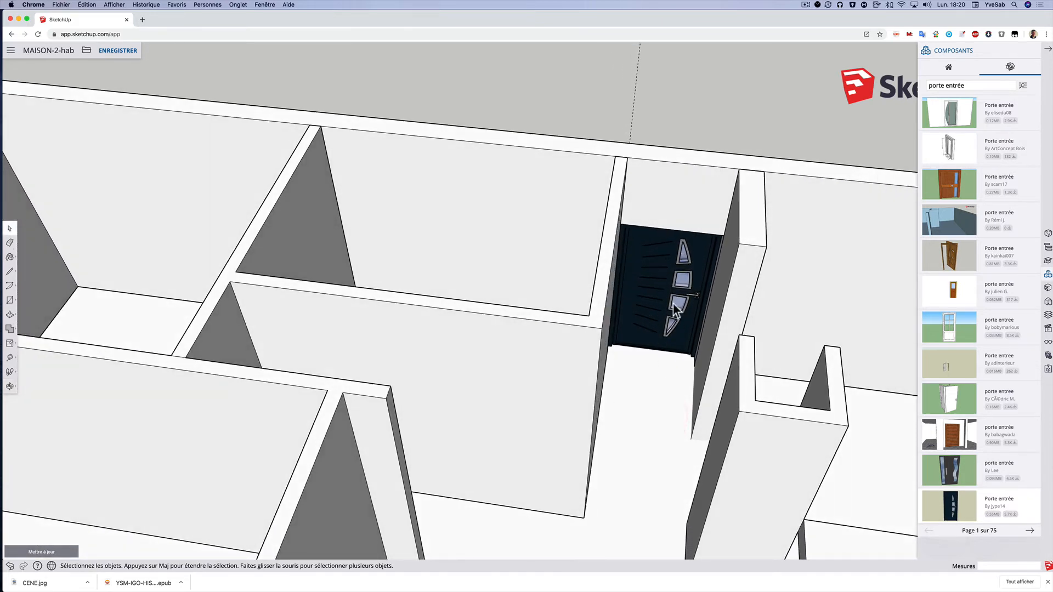
{"action": "right_click", "coordinate": [647, 311]}
{"action": "left_click", "coordinate": [686, 108]}
{"action": "middle_click_drag", "start_coordinate": [683, 284], "coordinate": [656, 390]}
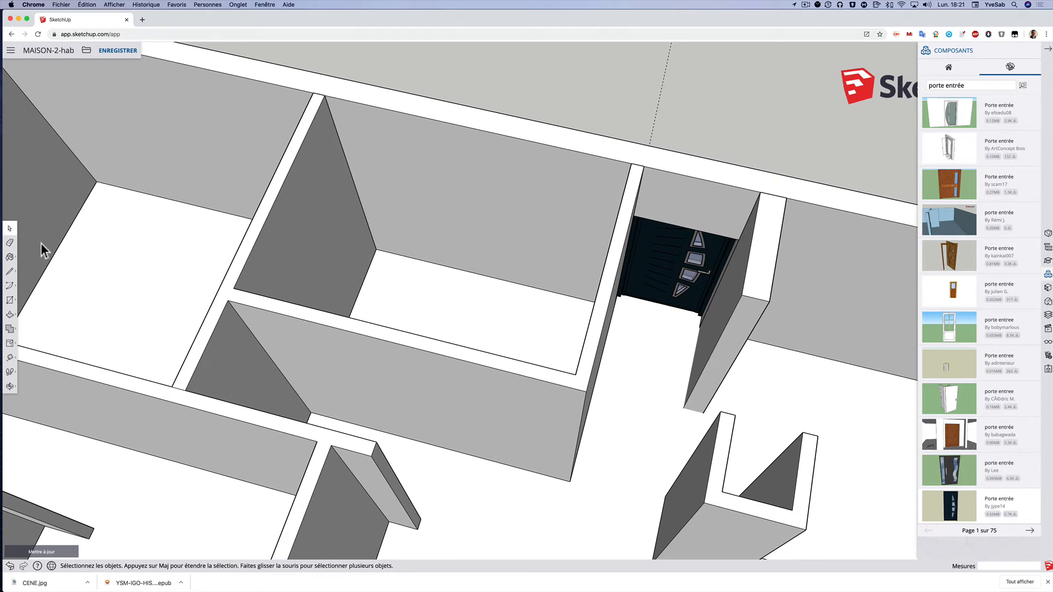
Rotate the entrance door 180° in the horizontal plane about the midpoint of its bottom edge
{"action": "left_click", "coordinate": [659, 248]}
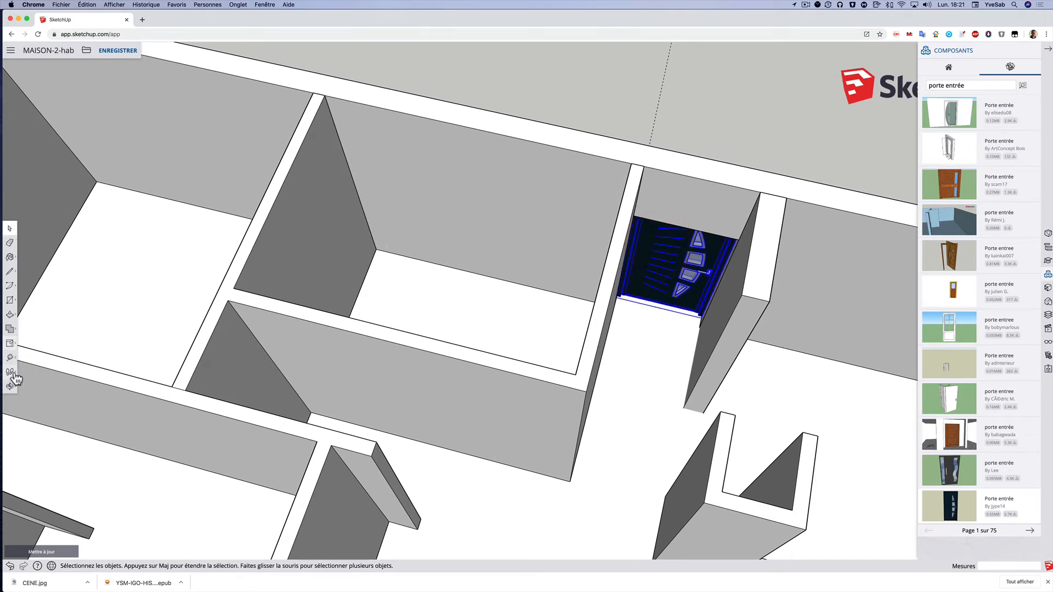
{"action": "left_click", "coordinate": [9, 343]}
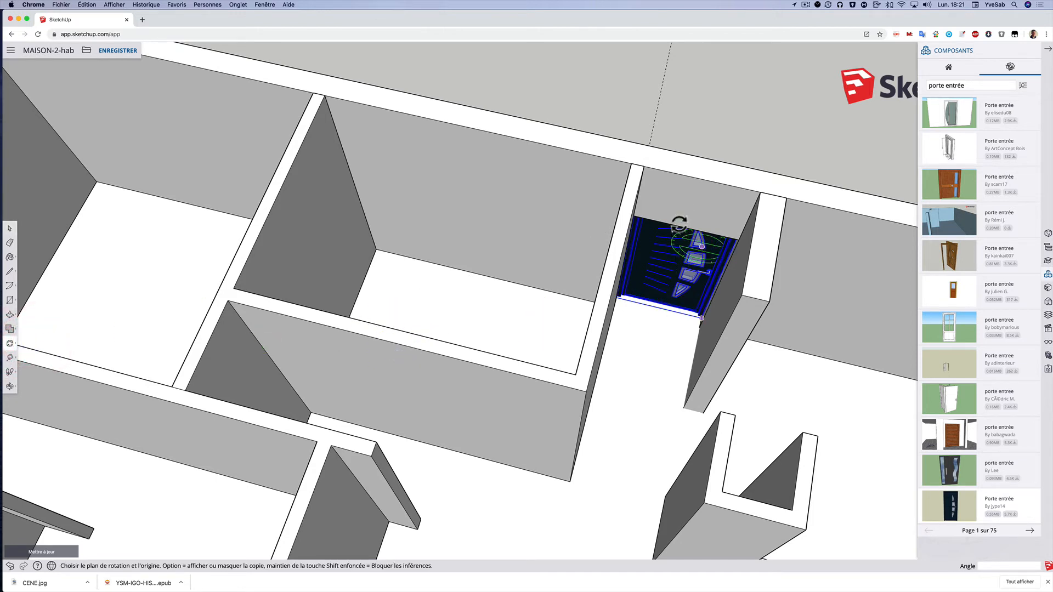
{"action": "left_click", "coordinate": [660, 304]}
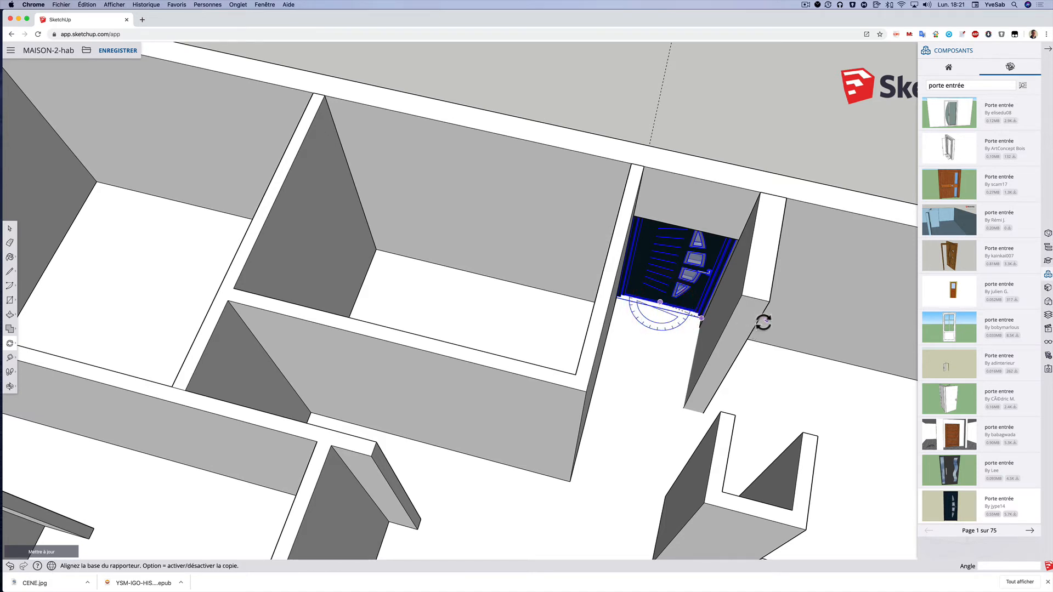
{"action": "left_click", "coordinate": [693, 310]}
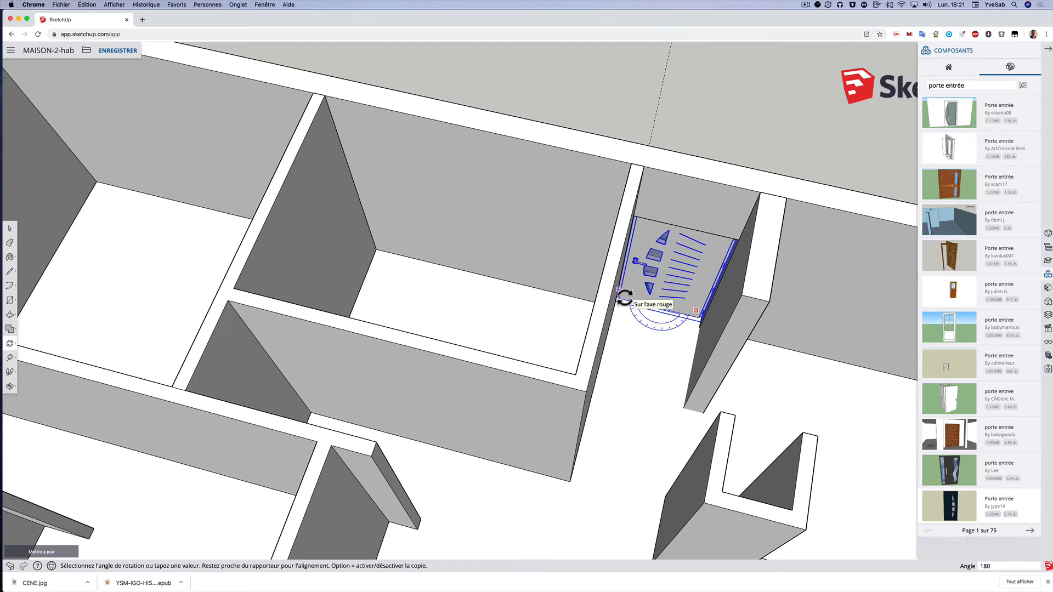
{"action": "left_click", "coordinate": [624, 297]}
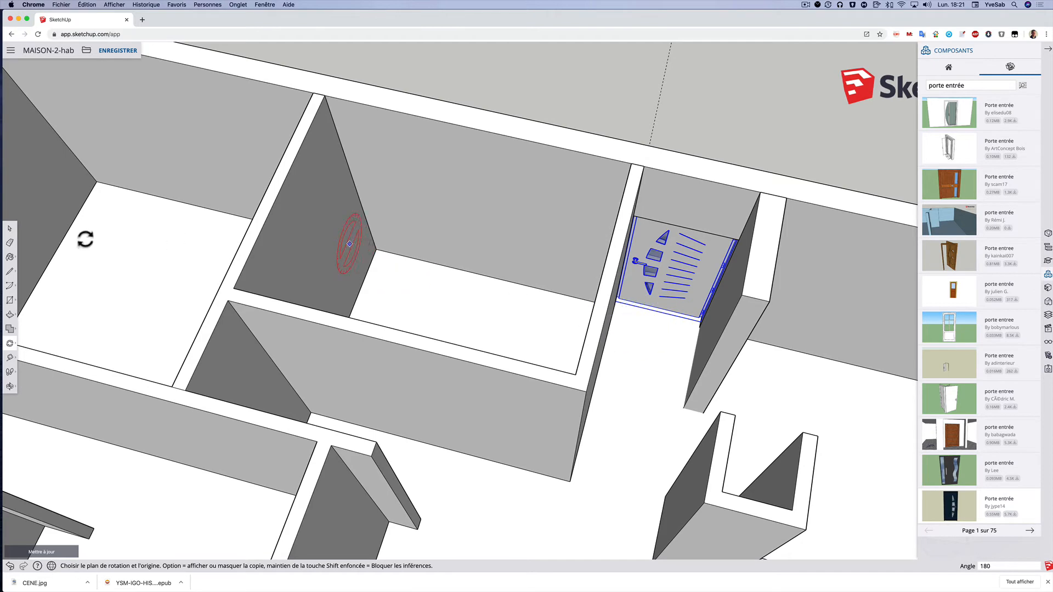
{"action": "left_click", "coordinate": [10, 230]}
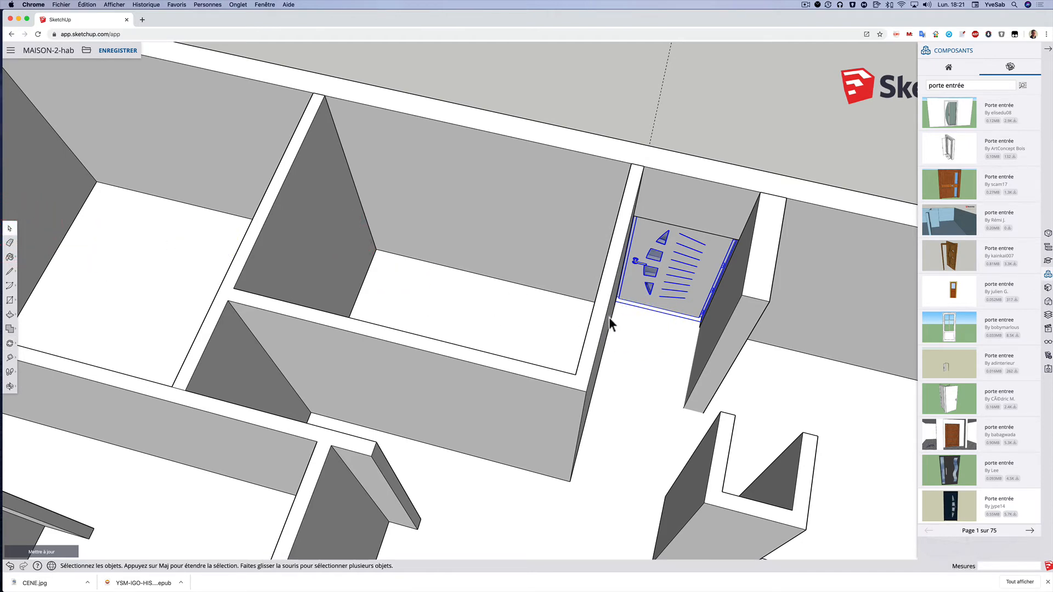
Examine the turned entrance door from outside, especially its lower handle-side corner against the facade opening
{"action": "middle_click_drag", "start_coordinate": [606, 322], "coordinate": [411, 287]}
{"action": "middle_click_drag", "start_coordinate": [640, 516], "coordinate": [441, 418]}
{"action": "scroll", "coordinate": [469, 462], "scroll_direction": "up", "scroll_amount": 5}
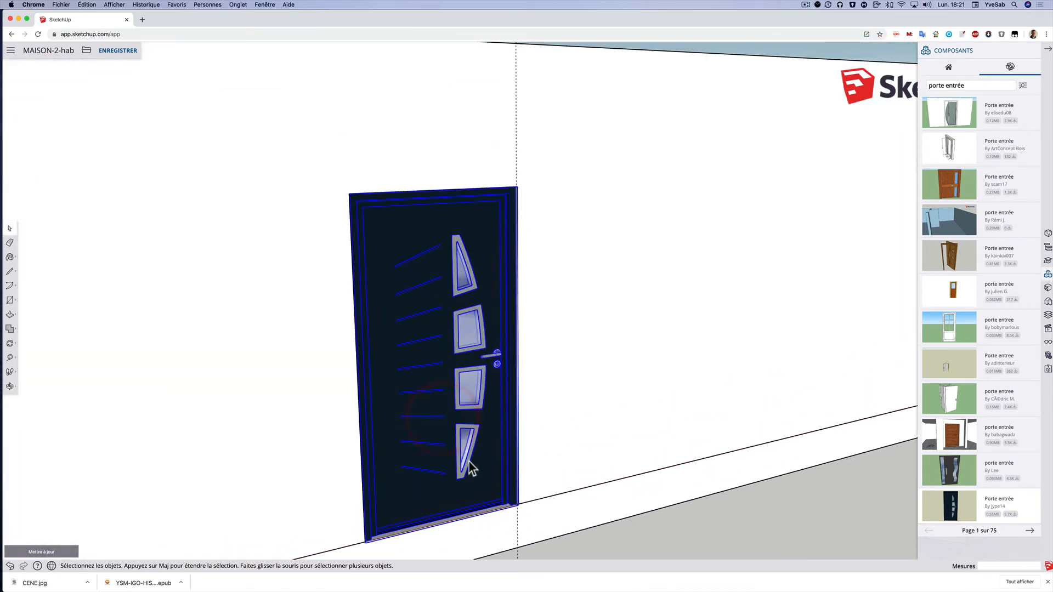
{"action": "scroll", "coordinate": [541, 511], "scroll_direction": "up", "scroll_amount": 5}
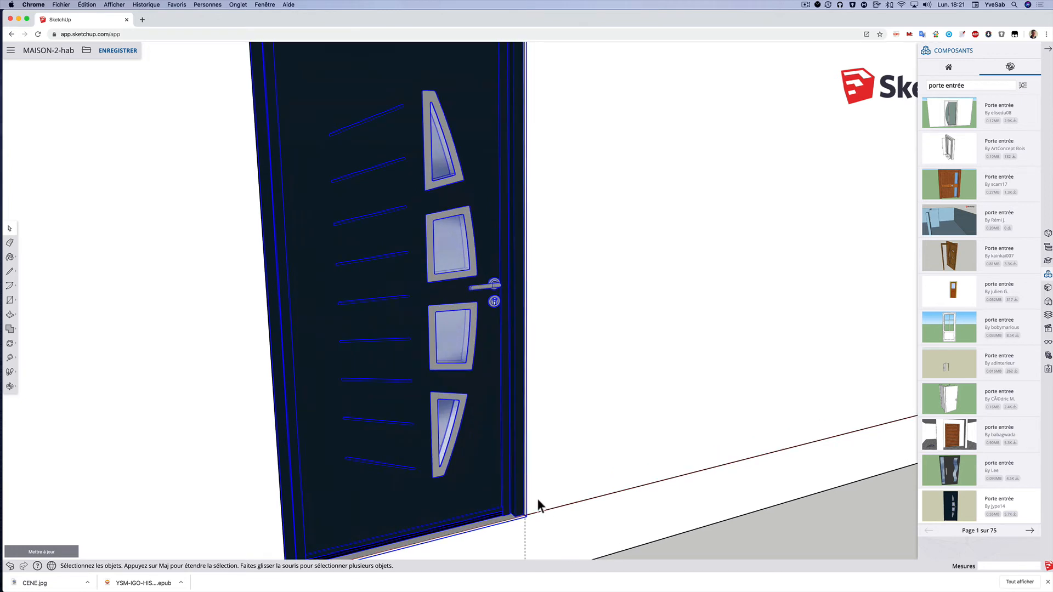
{"action": "left_click", "coordinate": [536, 495]}
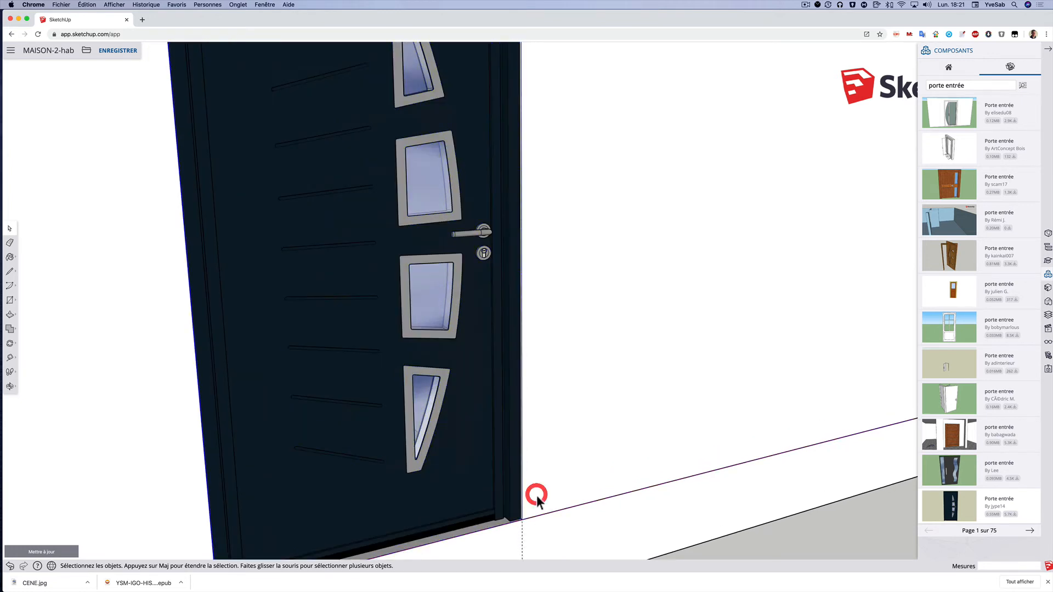
{"action": "scroll", "coordinate": [568, 514], "scroll_direction": "down", "scroll_amount": 4}
{"action": "left_click", "coordinate": [566, 512]}
{"action": "scroll", "coordinate": [513, 491], "scroll_direction": "down", "scroll_amount": 2}
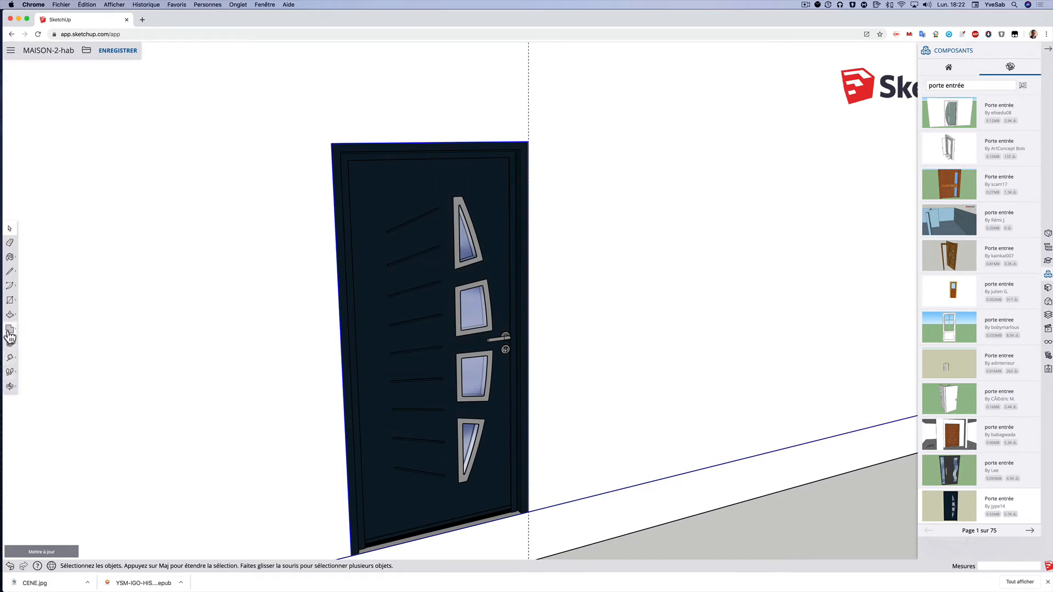
Scale the entrance door uniformly by 0.99 from its lower handle-side corner, relative to the opposite point
{"action": "left_click", "coordinate": [410, 347]}
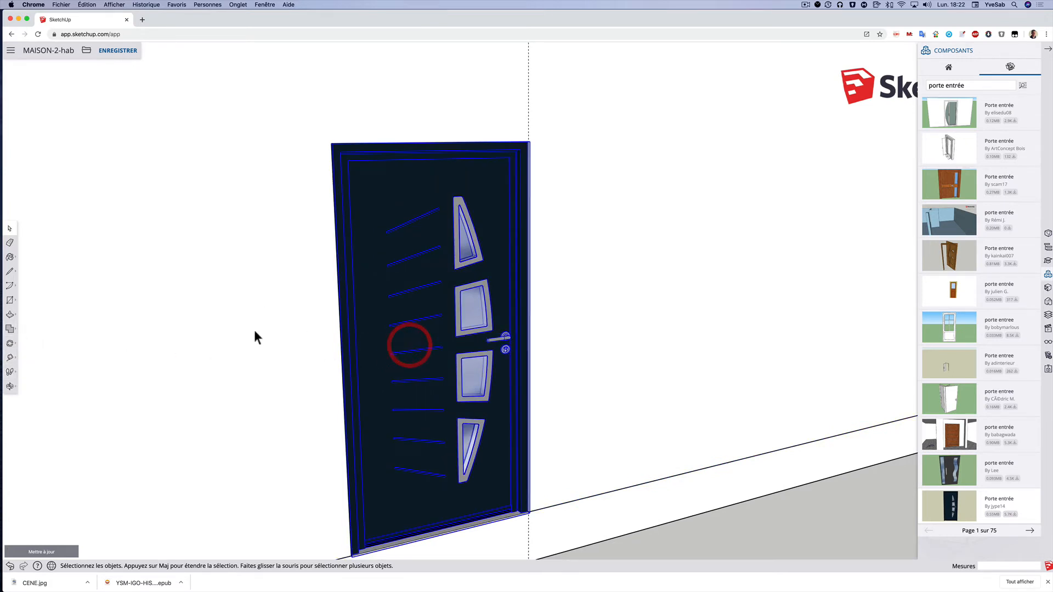
{"action": "left_click", "coordinate": [11, 342]}
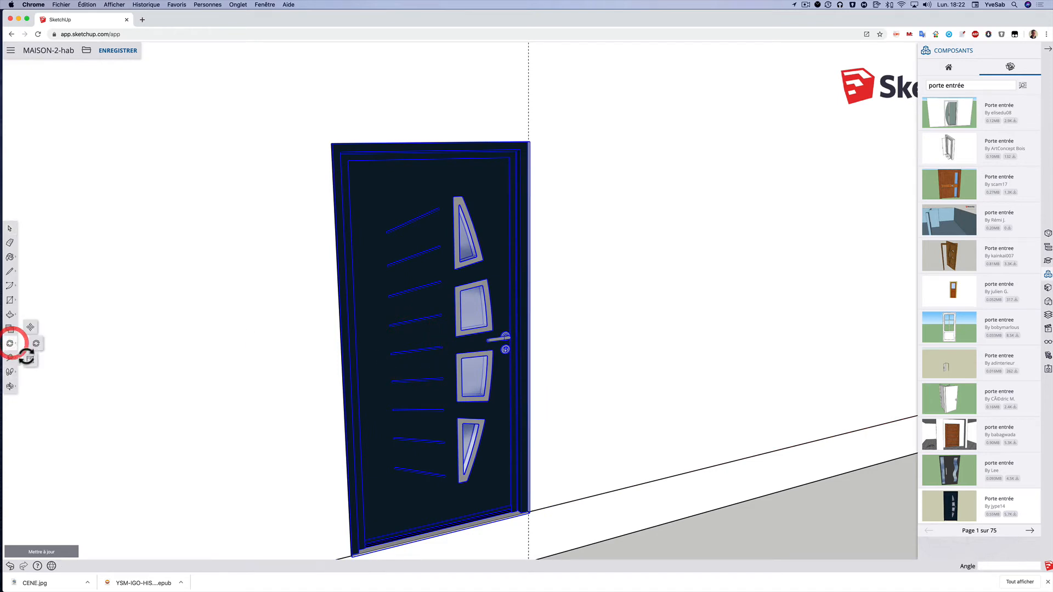
{"action": "left_click", "coordinate": [28, 359]}
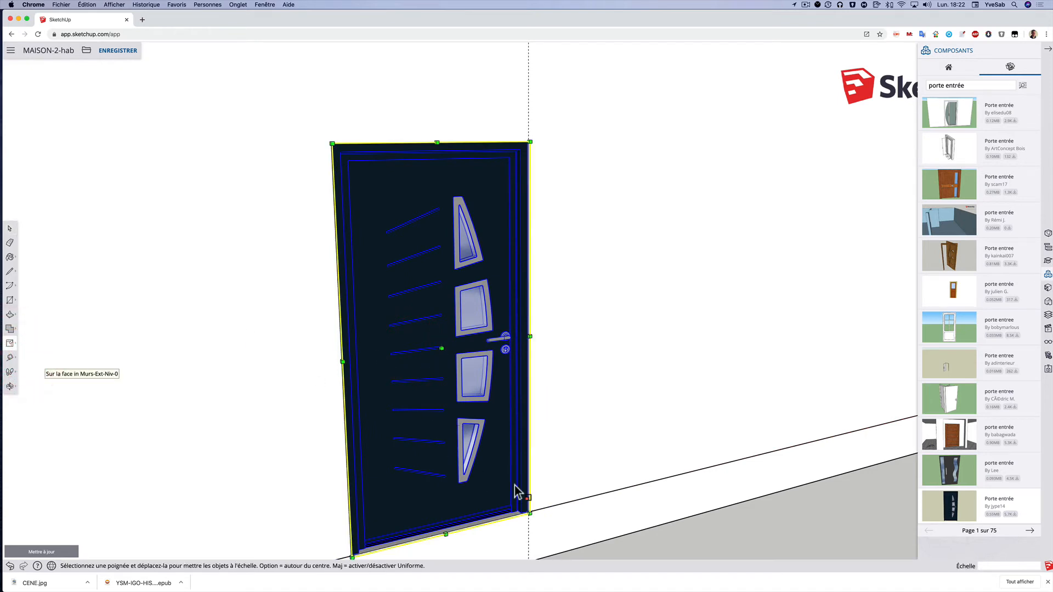
{"action": "scroll", "coordinate": [523, 509], "scroll_direction": "up", "scroll_amount": 8}
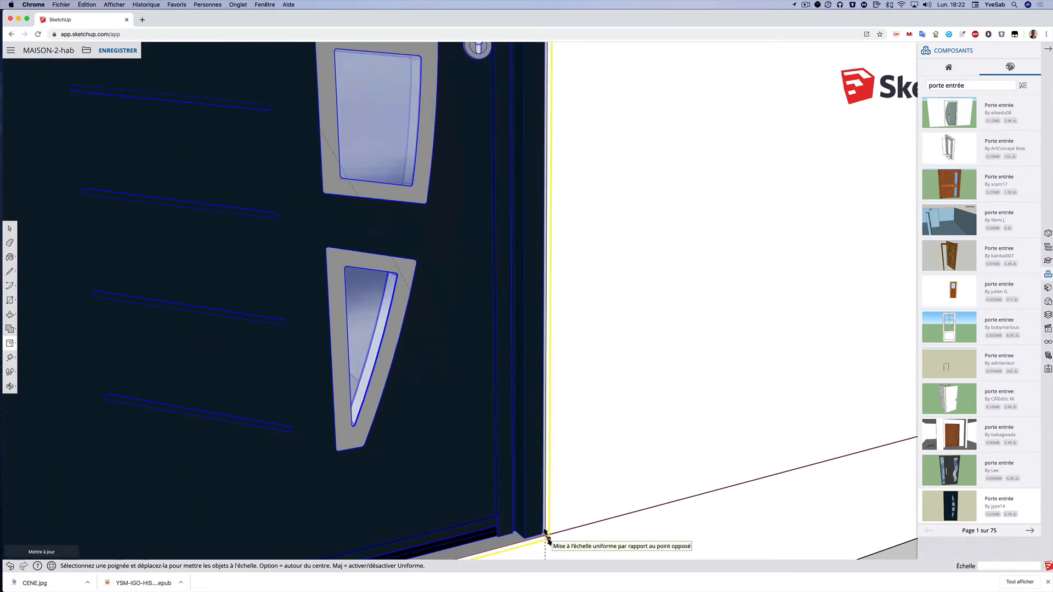
{"action": "left_click", "coordinate": [547, 539]}
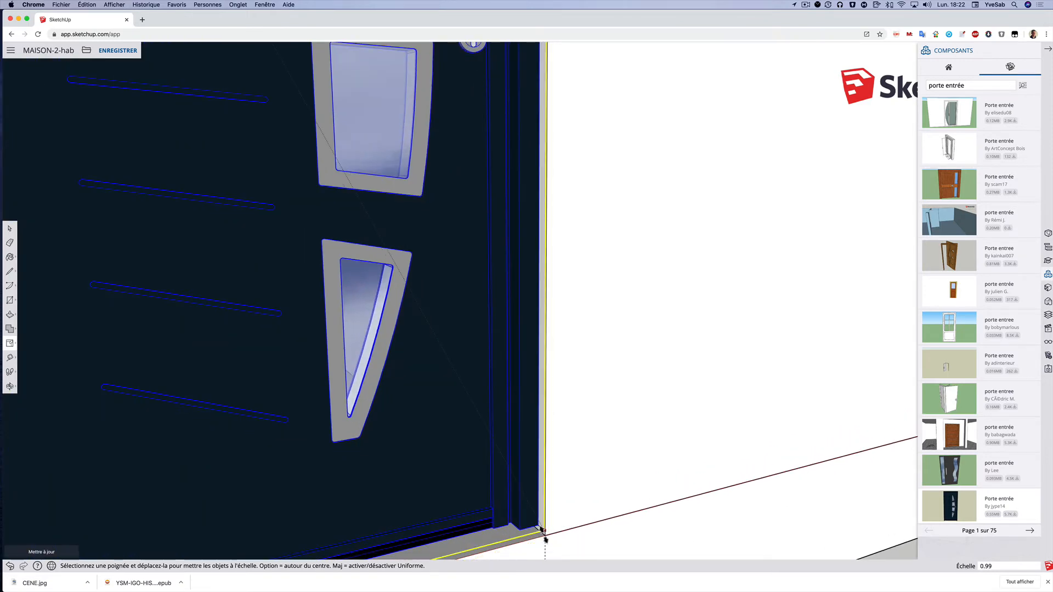
{"action": "left_click", "coordinate": [546, 537]}
Move the entrance door about 0.97 cm so its lower handle-side corner meets the bottom corner of the facade opening
{"action": "middle_click_drag", "start_coordinate": [545, 537], "coordinate": [538, 491]}
{"action": "key", "text": "s"}
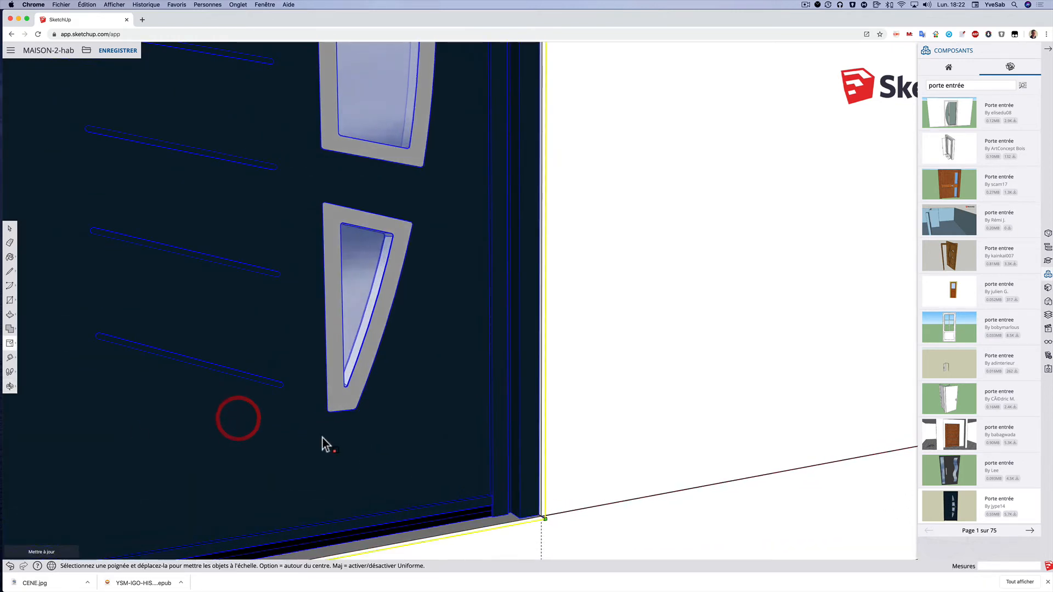
{"action": "left_click", "coordinate": [11, 345]}
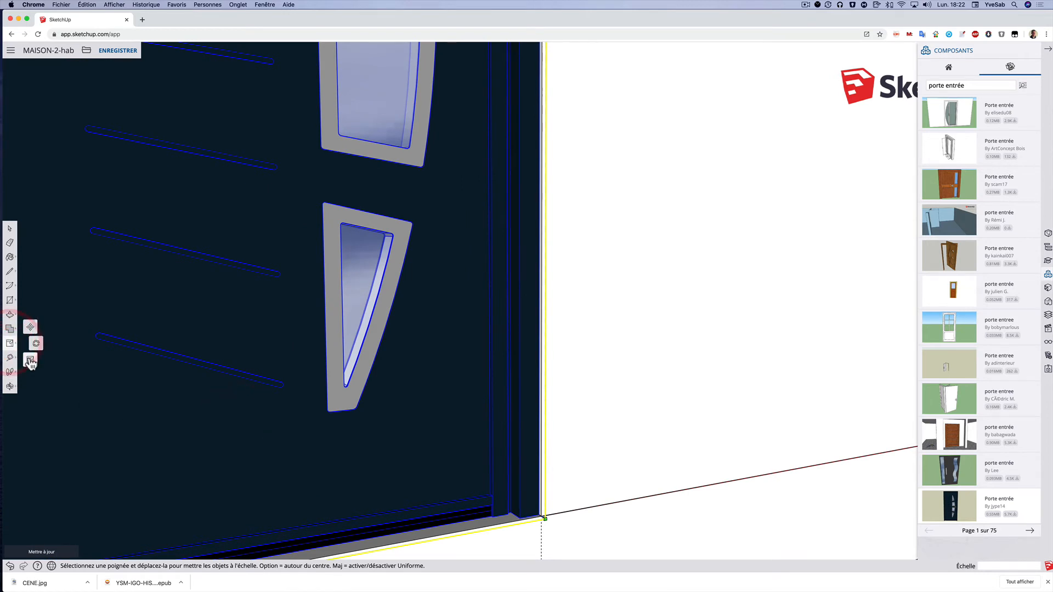
{"action": "left_click", "coordinate": [31, 328]}
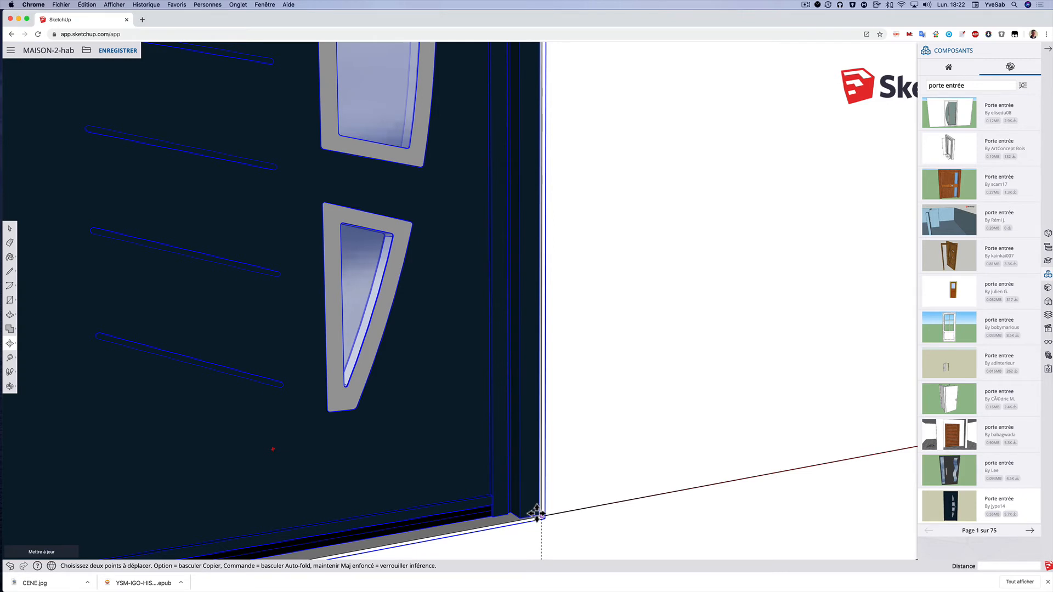
{"action": "scroll", "coordinate": [536, 513], "scroll_direction": "up", "scroll_amount": 3}
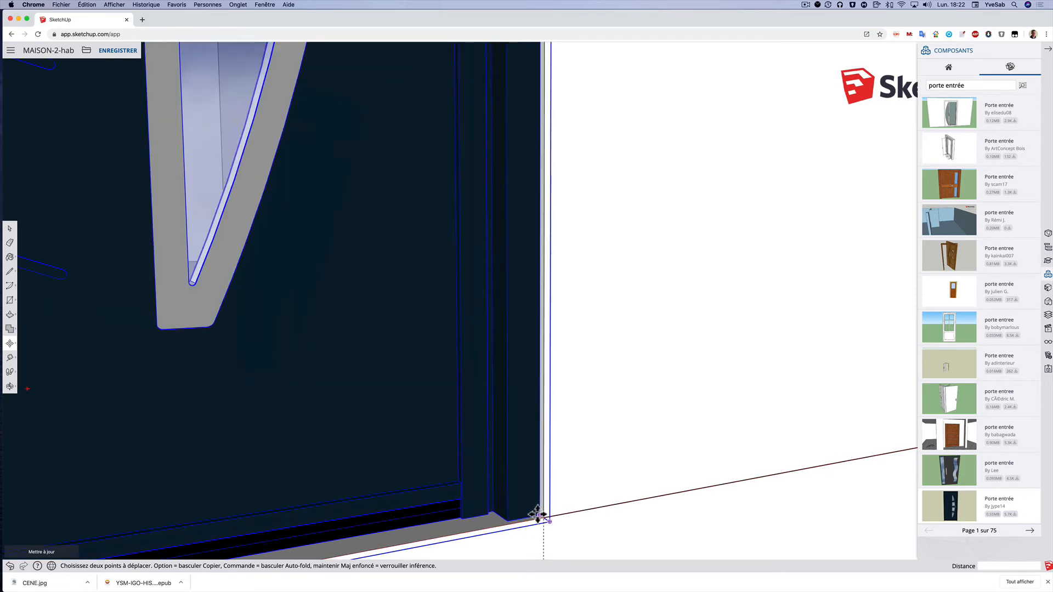
{"action": "scroll", "coordinate": [539, 516], "scroll_direction": "up", "scroll_amount": 2}
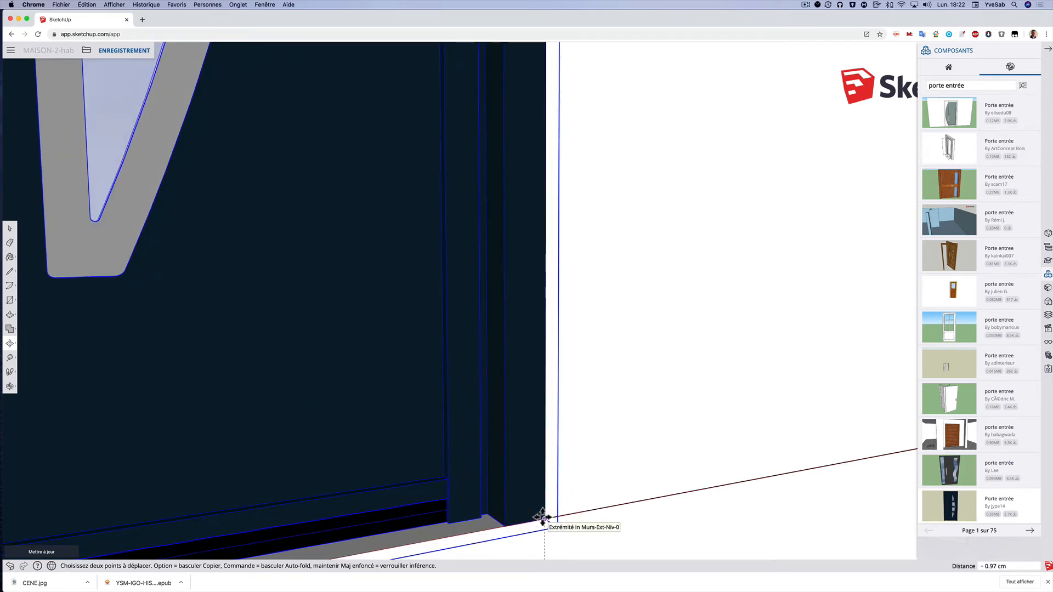
{"action": "mouse_move", "coordinate": [428, 521]}
{"action": "middle_mouse_down"}
{"action": "mouse_move", "coordinate": [278, 486]}
{"action": "mouse_move", "coordinate": [377, 436]}
{"action": "mouse_move", "coordinate": [613, 380]}
{"action": "middle_mouse_up"}
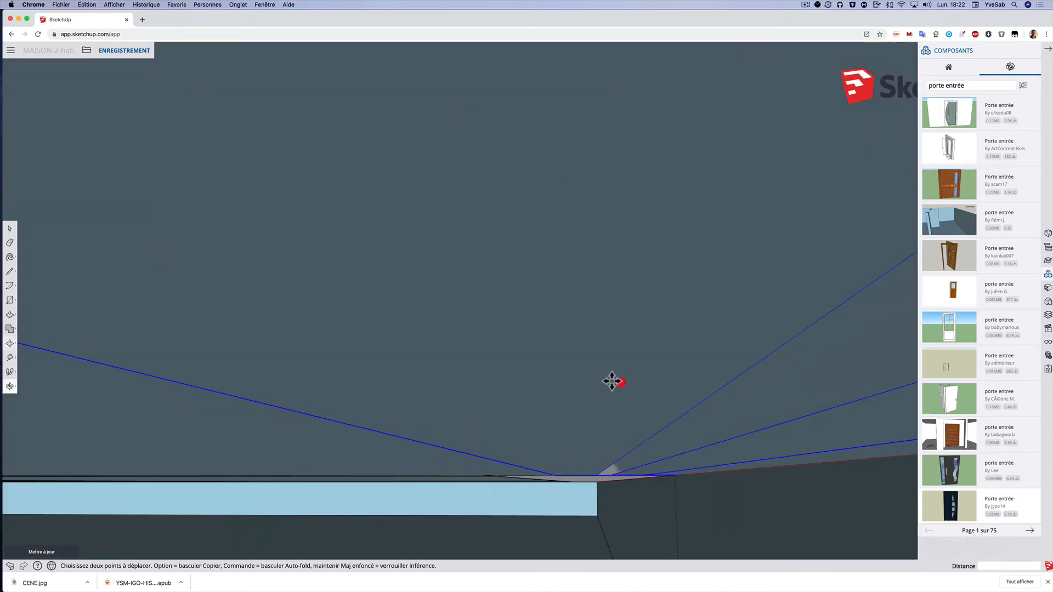
Examine the entrance door's lower corner against the facade opening up close, and check the whole door from outside
{"action": "scroll", "coordinate": [550, 376], "scroll_direction": "up", "scroll_amount": 5}
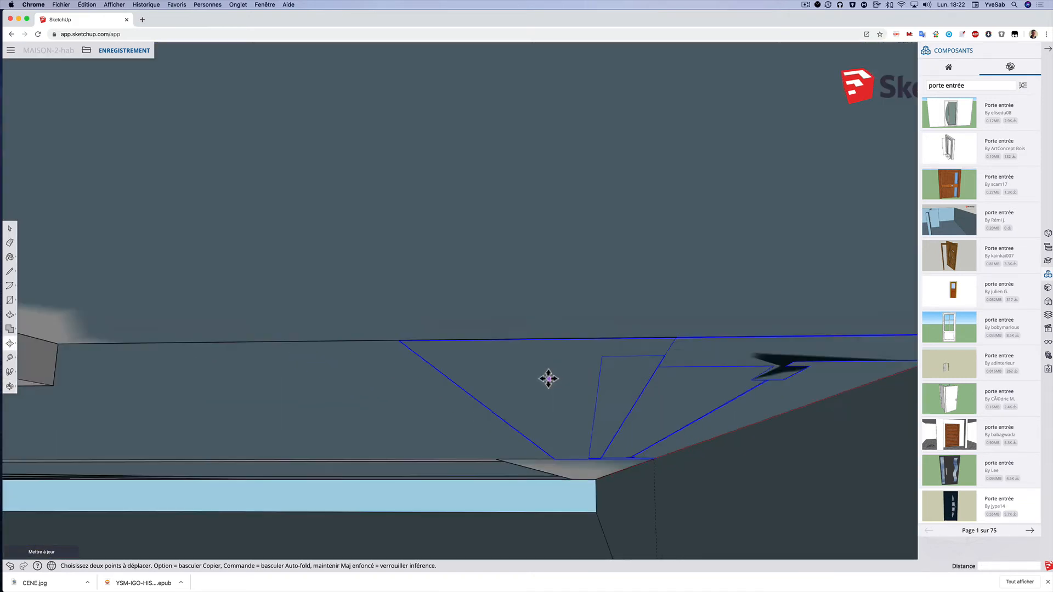
{"action": "scroll", "coordinate": [548, 378], "scroll_direction": "down", "scroll_amount": 8}
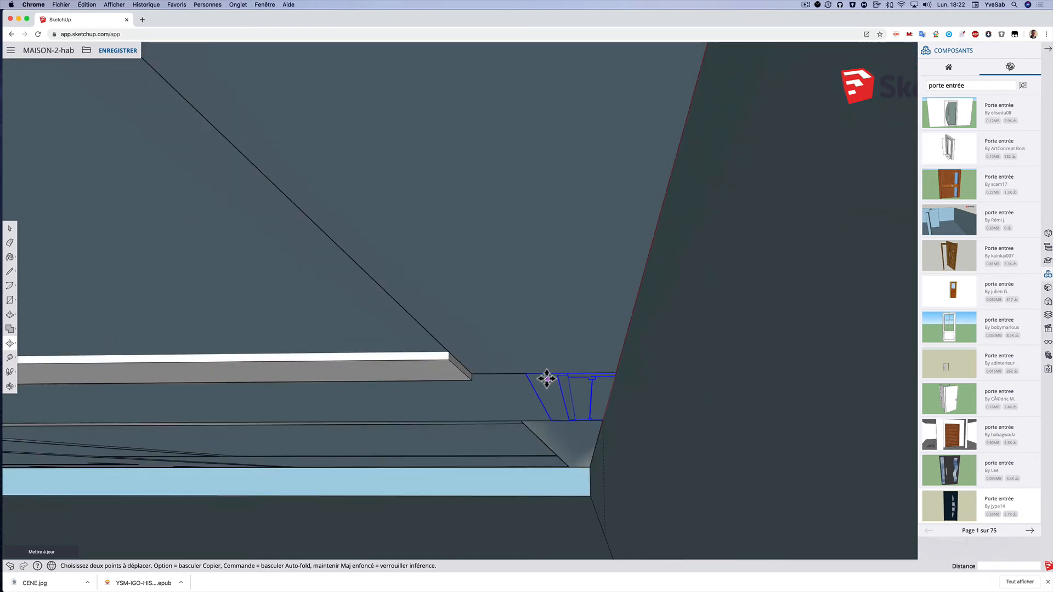
{"action": "scroll", "coordinate": [547, 378], "scroll_direction": "up", "scroll_amount": 6}
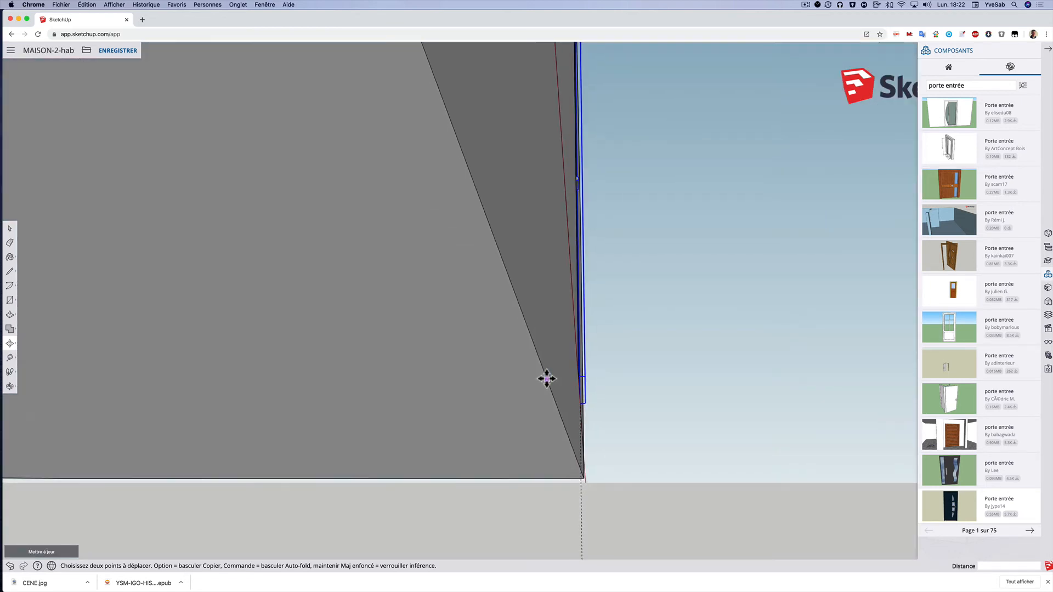
{"action": "middle_click_drag", "start_coordinate": [542, 388], "coordinate": [399, 411]}
{"action": "scroll", "coordinate": [428, 466], "scroll_direction": "down", "scroll_amount": 6}
{"action": "left_click", "coordinate": [416, 555]}
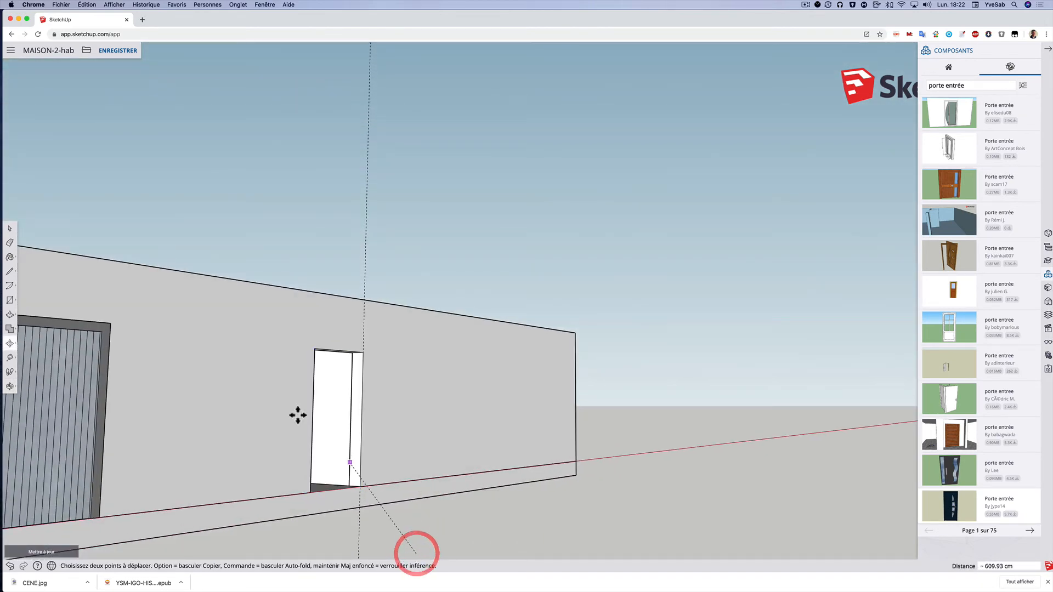
{"action": "key", "text": "Escape"}
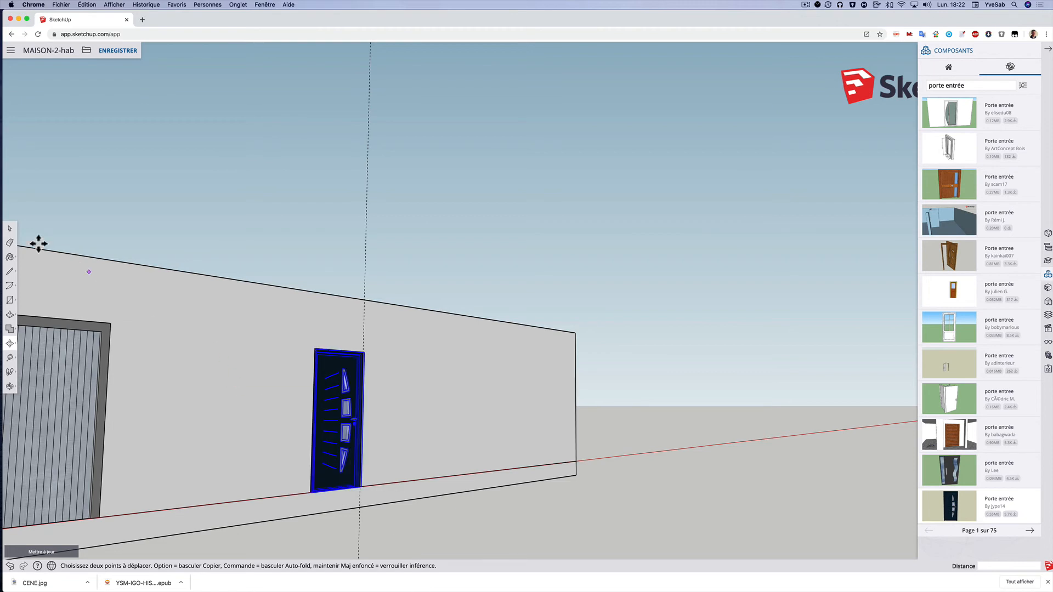
{"action": "left_click", "coordinate": [10, 228]}
{"action": "middle_click_drag", "start_coordinate": [439, 442], "coordinate": [296, 477]}
{"action": "left_click", "coordinate": [409, 529]}
{"action": "mouse_move", "coordinate": [406, 526]}
{"action": "middle_mouse_down"}
{"action": "mouse_move", "coordinate": [301, 502]}
{"action": "mouse_move", "coordinate": [458, 493]}
{"action": "mouse_move", "coordinate": [366, 527]}
{"action": "mouse_move", "coordinate": [390, 517]}
{"action": "middle_mouse_up"}
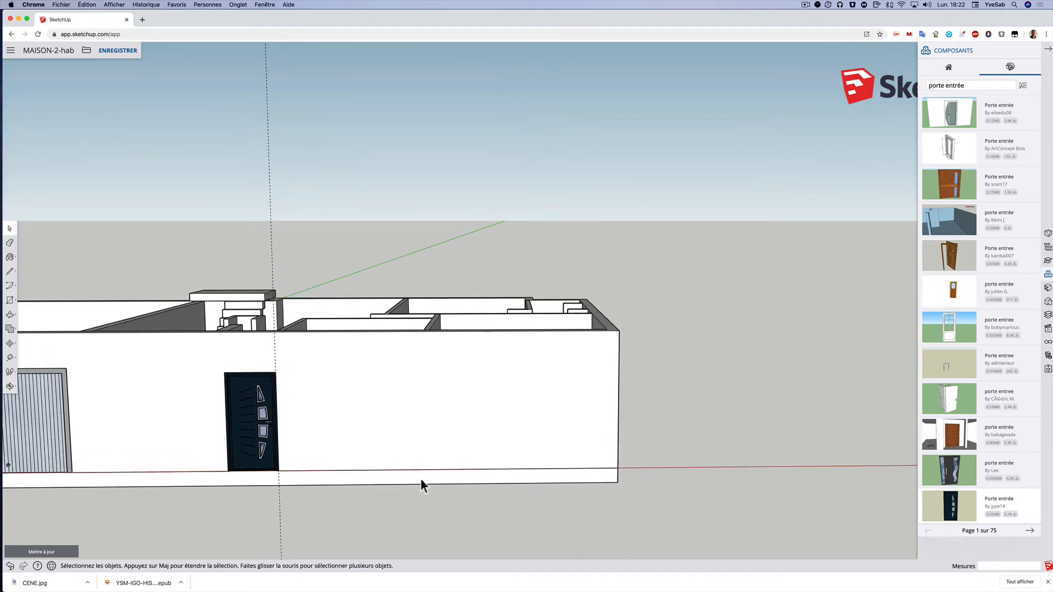
Consult the ground floor plan and place a vertical guide on the front facade 280 cm from the building's outer corner edge
{"action": "key", "text": "ctrl+Right"}
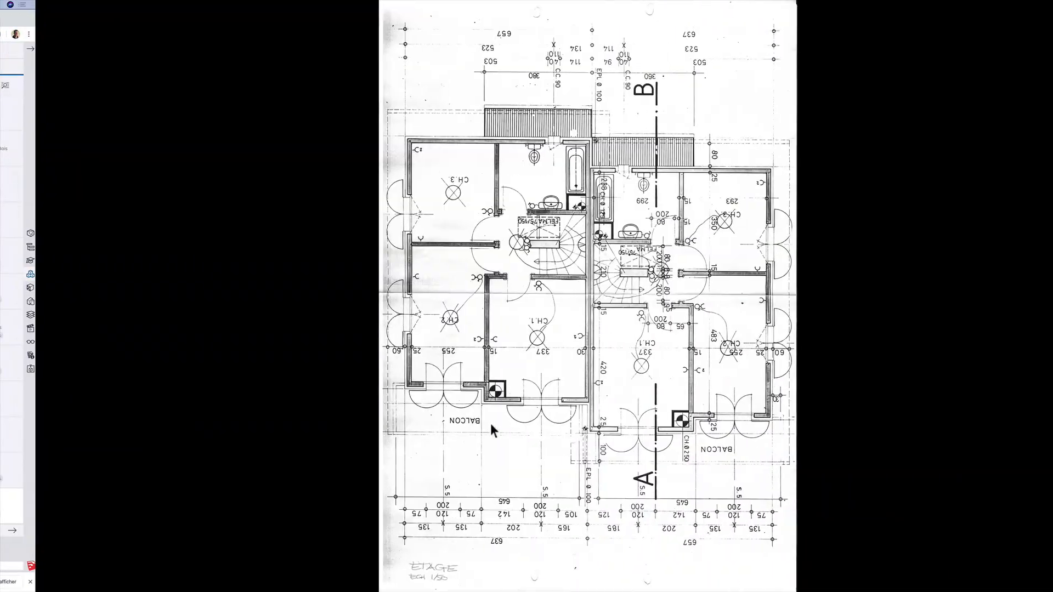
{"action": "key", "text": "ctrl+Right"}
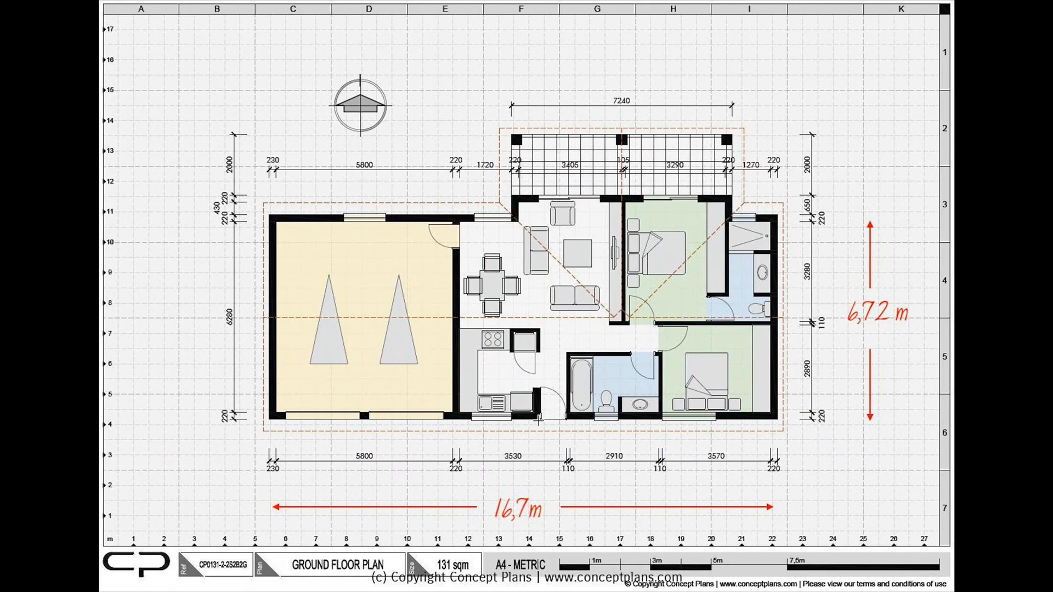
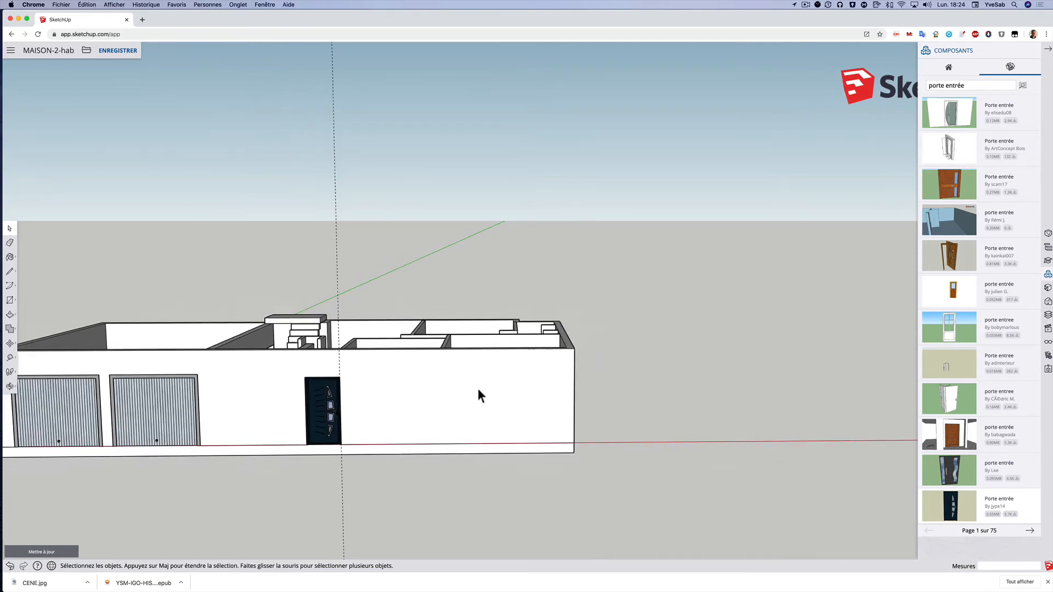
{"action": "middle_click_drag", "start_coordinate": [477, 396], "coordinate": [487, 522]}
{"action": "scroll", "coordinate": [450, 423], "scroll_direction": "up", "scroll_amount": 5}
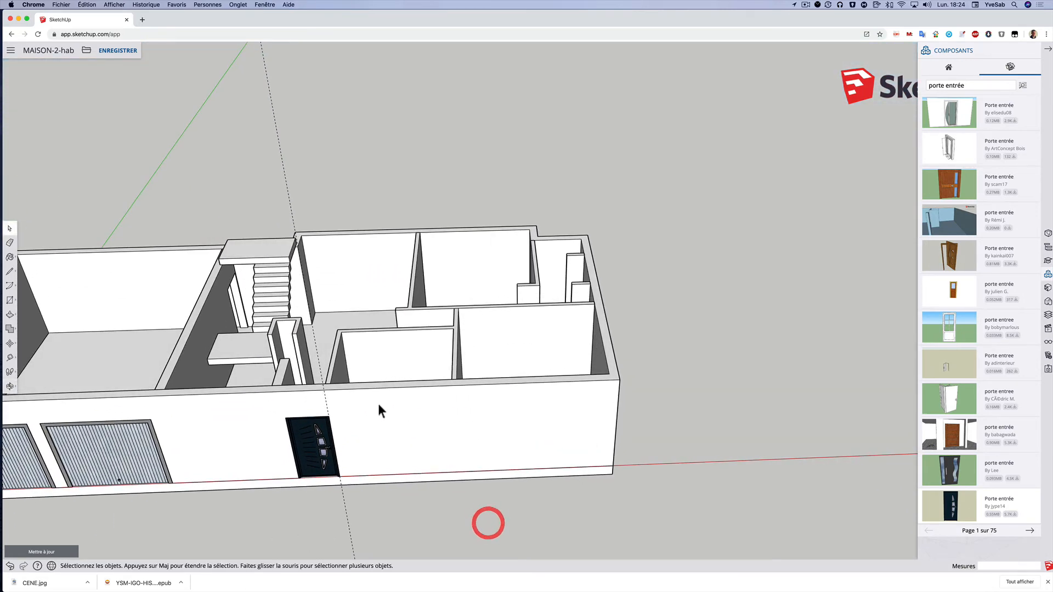
{"action": "left_click", "coordinate": [10, 358]}
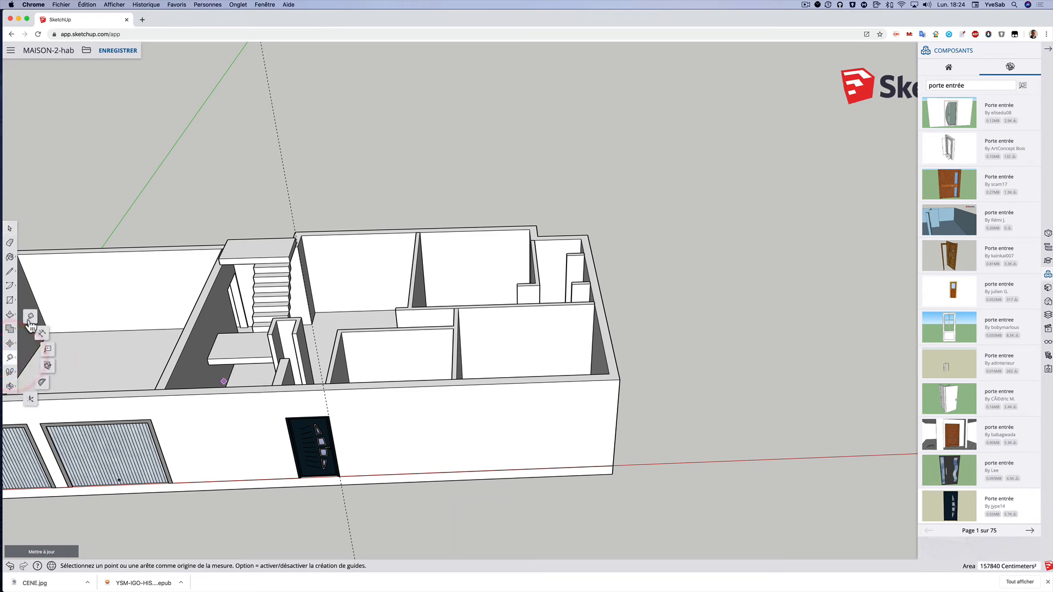
{"action": "key", "text": "Escape"}
{"action": "left_click", "coordinate": [617, 413]}
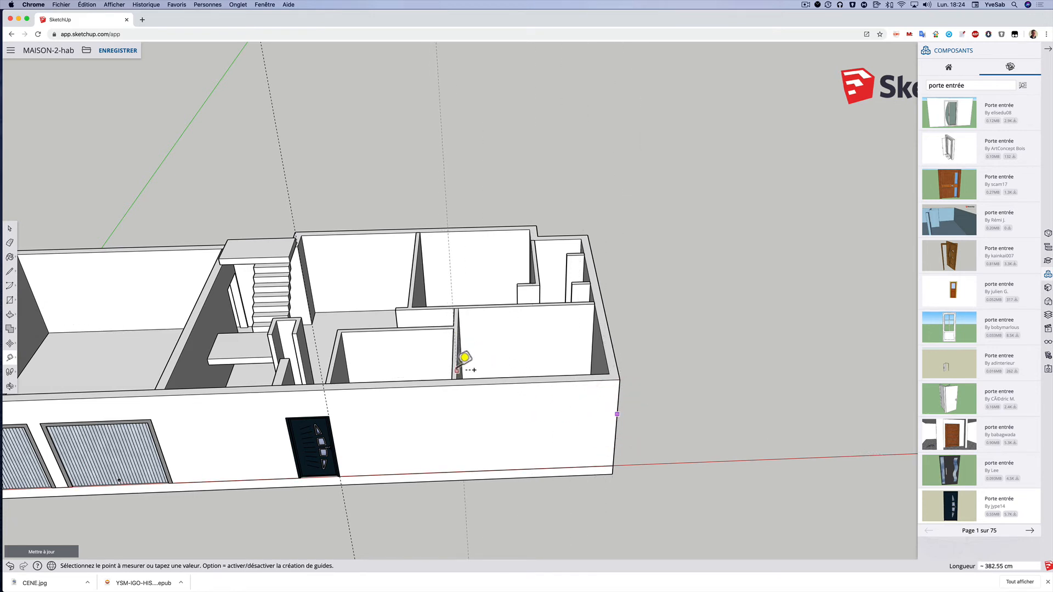
{"action": "left_click", "coordinate": [459, 422]}
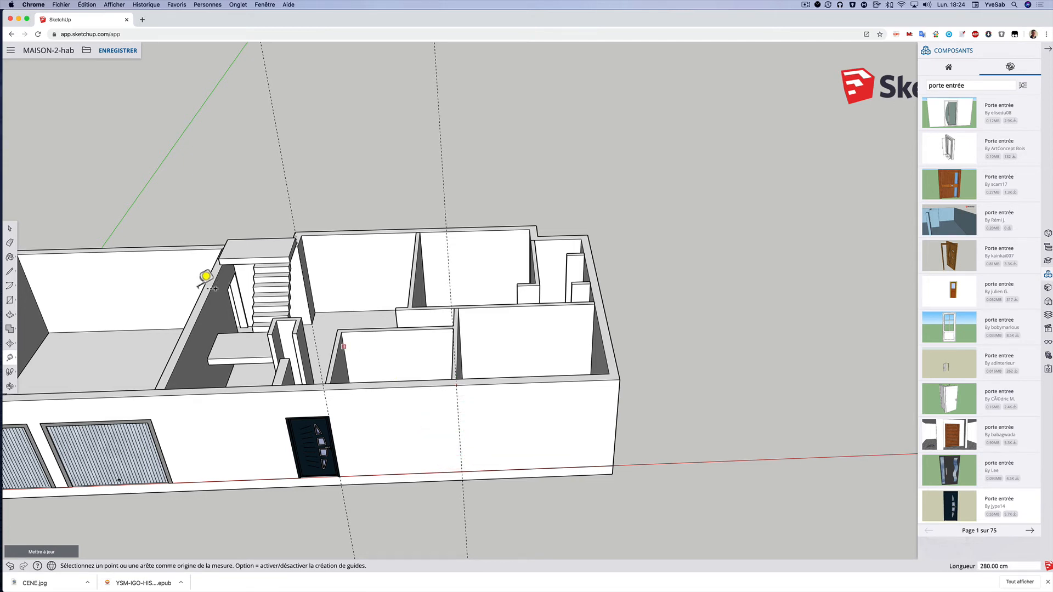
Erase the old vertical guide beside the entrance door
{"action": "left_click", "coordinate": [9, 243]}
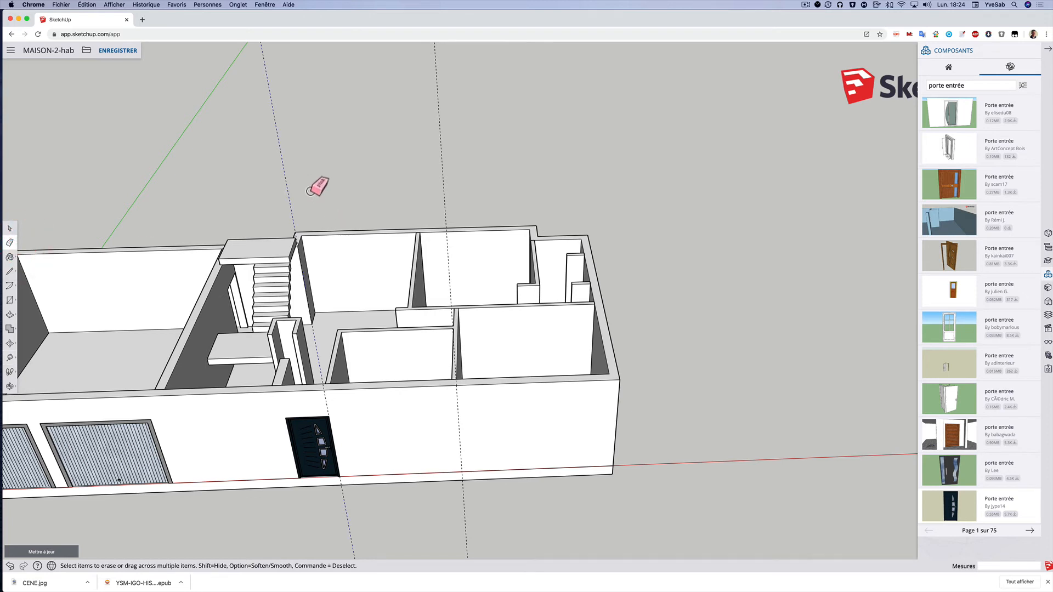
{"action": "left_click", "coordinate": [305, 190]}
{"action": "key", "text": "o"}
{"action": "left_click_drag", "start_coordinate": [465, 411], "coordinate": [422, 277]}
{"action": "key", "text": "e"}
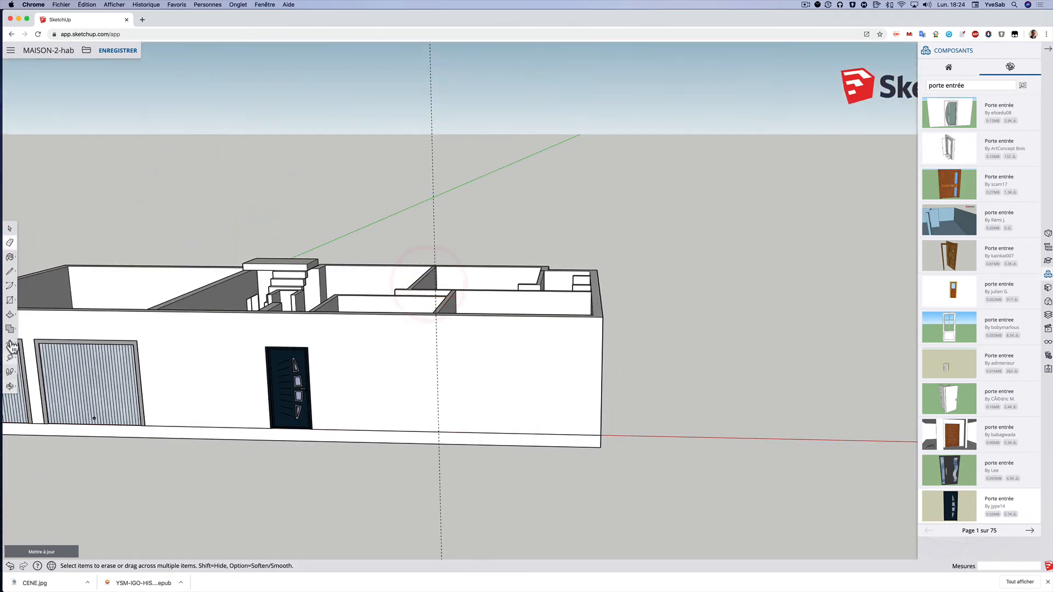
Open the exterior walls component for editing
{"action": "left_click", "coordinate": [10, 315]}
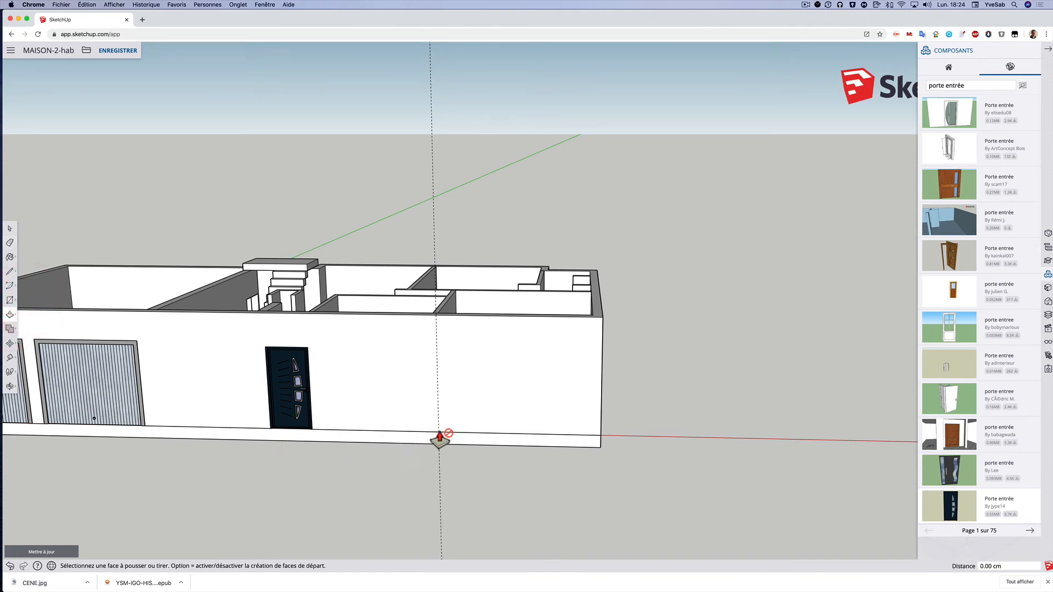
{"action": "left_click", "coordinate": [10, 299]}
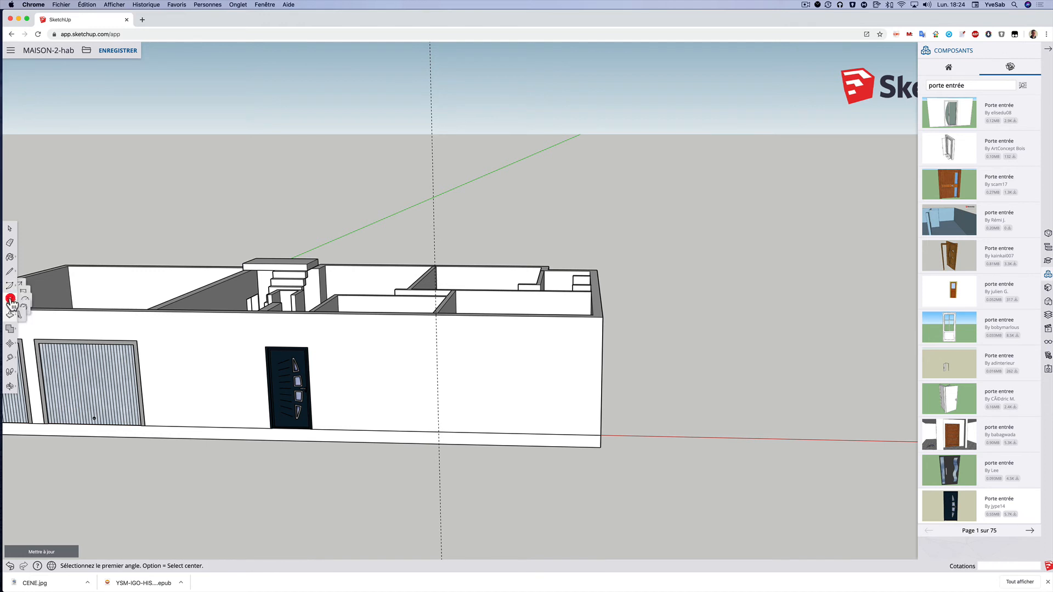
{"action": "left_click", "coordinate": [10, 228]}
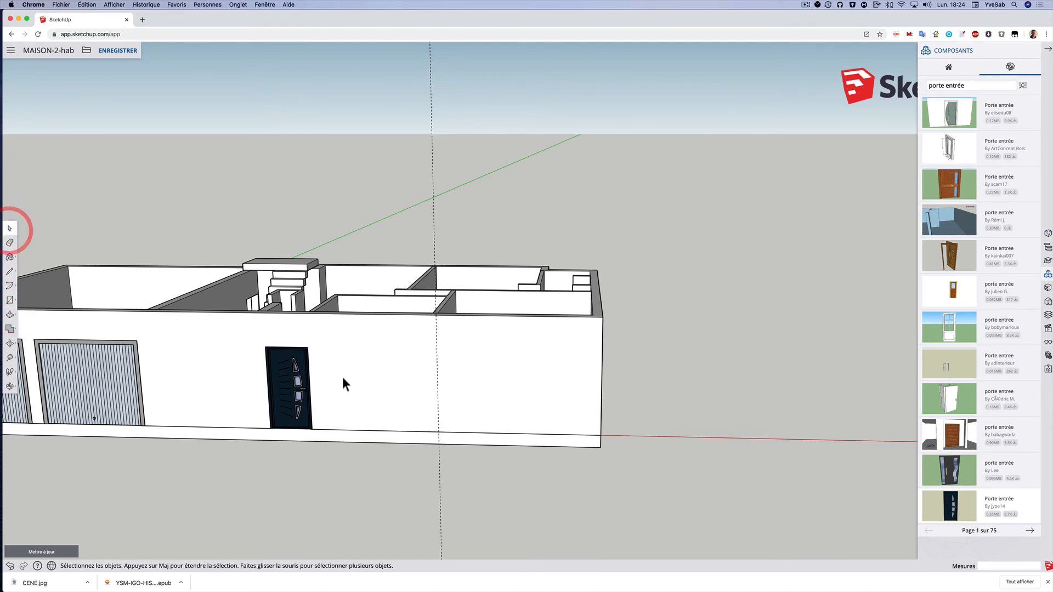
{"action": "left_click", "coordinate": [449, 374]}
{"action": "right_click", "coordinate": [450, 373]}
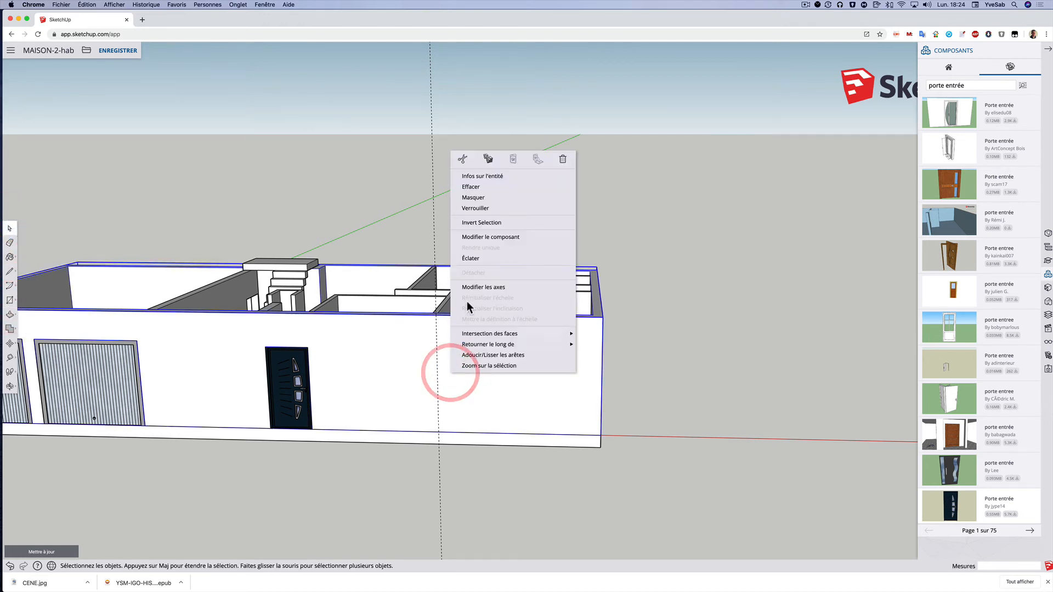
{"action": "left_click", "coordinate": [475, 237]}
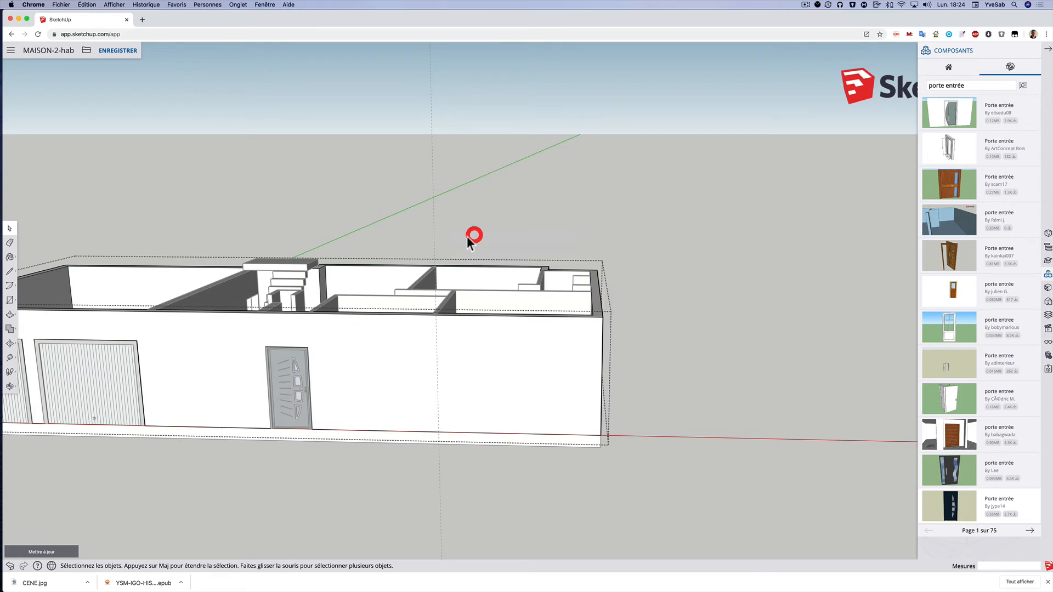
Draw a 180 × 200 cm rectangle on the front facade, starting where the guide meets the wall's bottom edge
{"action": "left_click", "coordinate": [10, 299]}
{"action": "left_click", "coordinate": [30, 268]}
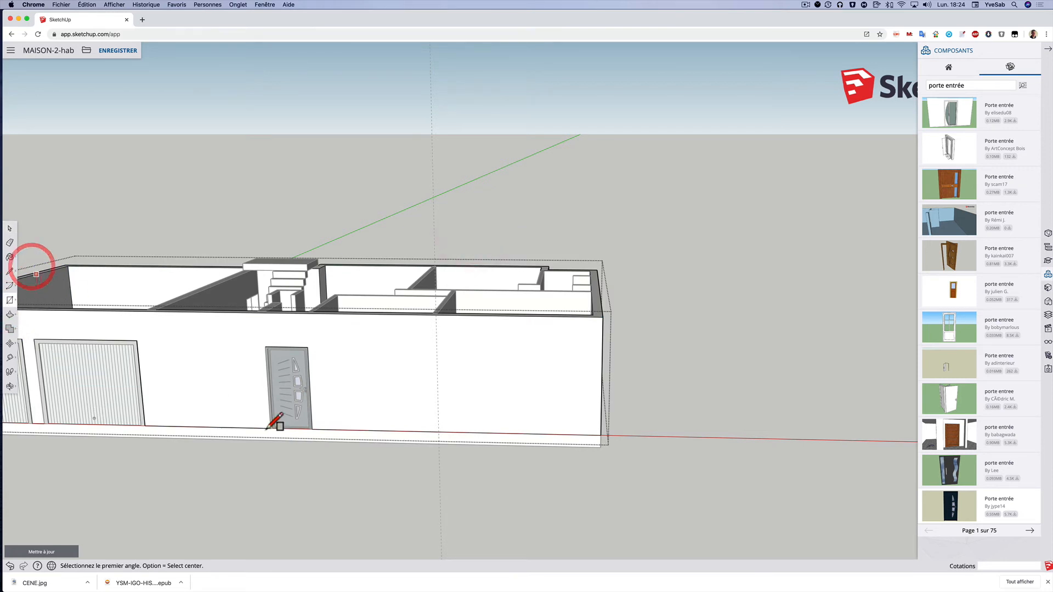
{"action": "left_click", "coordinate": [439, 431]}
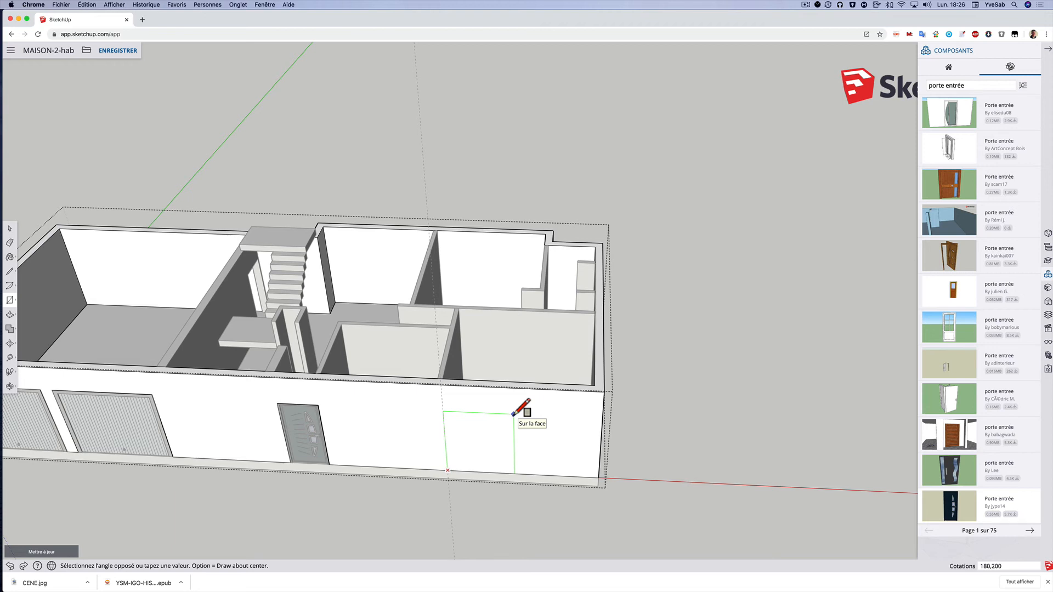
{"action": "left_click", "coordinate": [514, 415]}
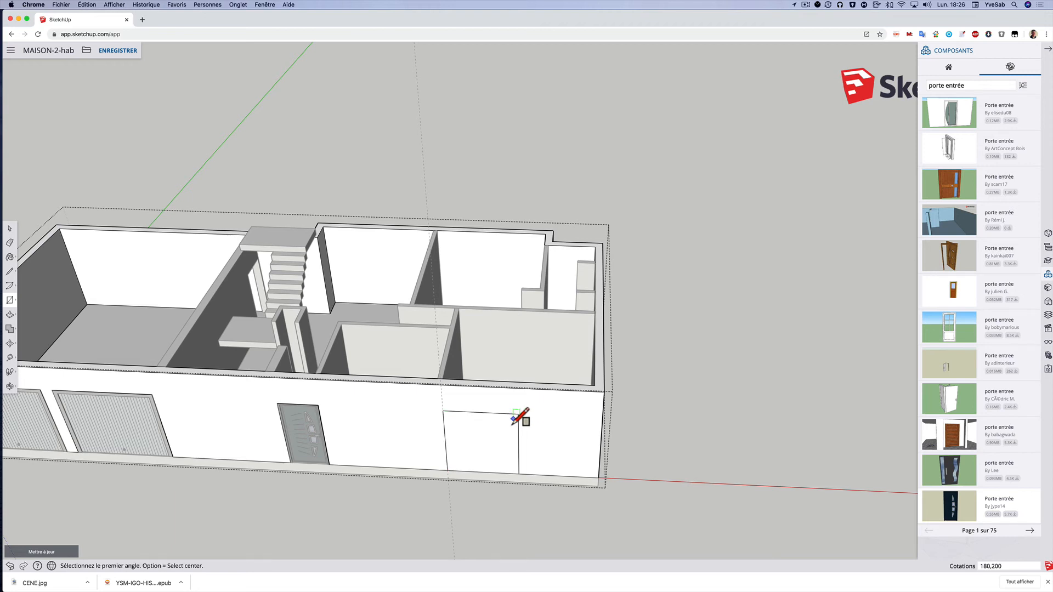
Push the new facade rectangle 22 cm through the wall to cut the French window opening
{"action": "middle_click_drag", "start_coordinate": [534, 475], "coordinate": [553, 392]}
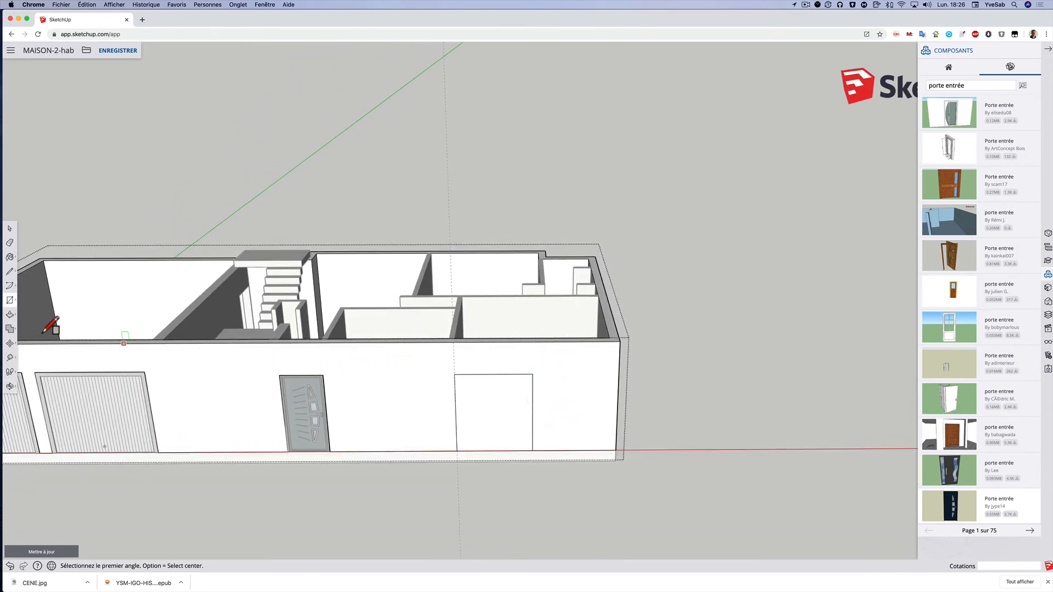
{"action": "left_click", "coordinate": [10, 314]}
{"action": "left_click", "coordinate": [33, 298]}
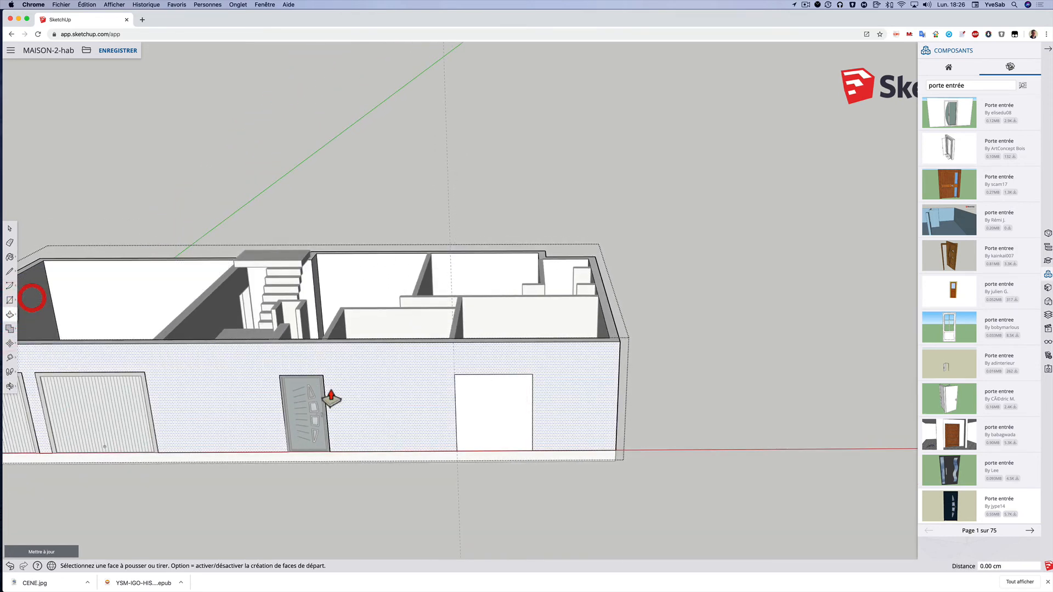
{"action": "left_click", "coordinate": [487, 423]}
{"action": "left_click", "coordinate": [487, 416]}
{"action": "middle_click_drag", "start_coordinate": [496, 450], "coordinate": [470, 404]}
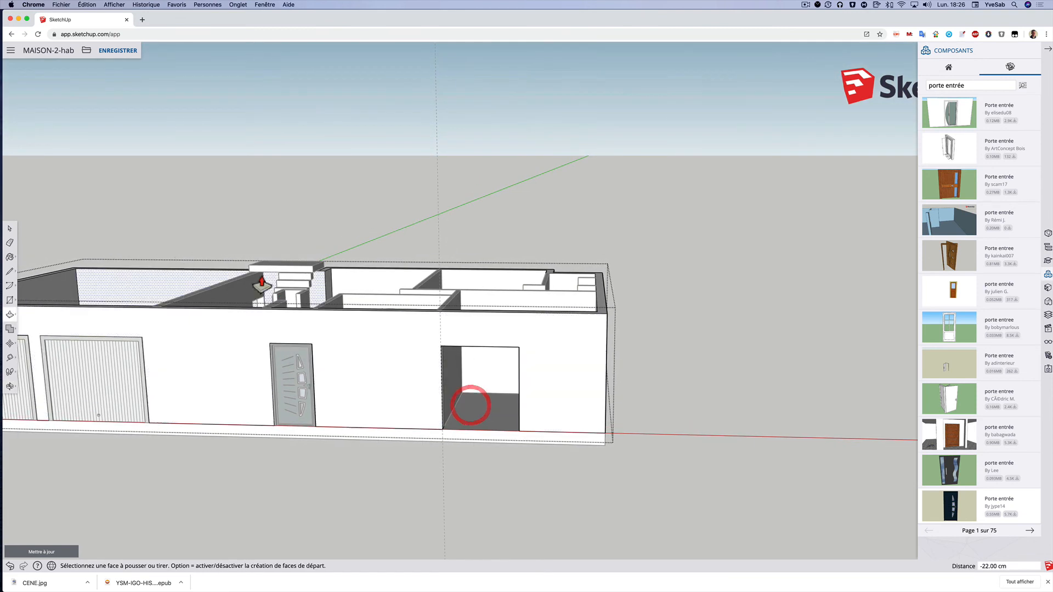
{"action": "left_click", "coordinate": [10, 229]}
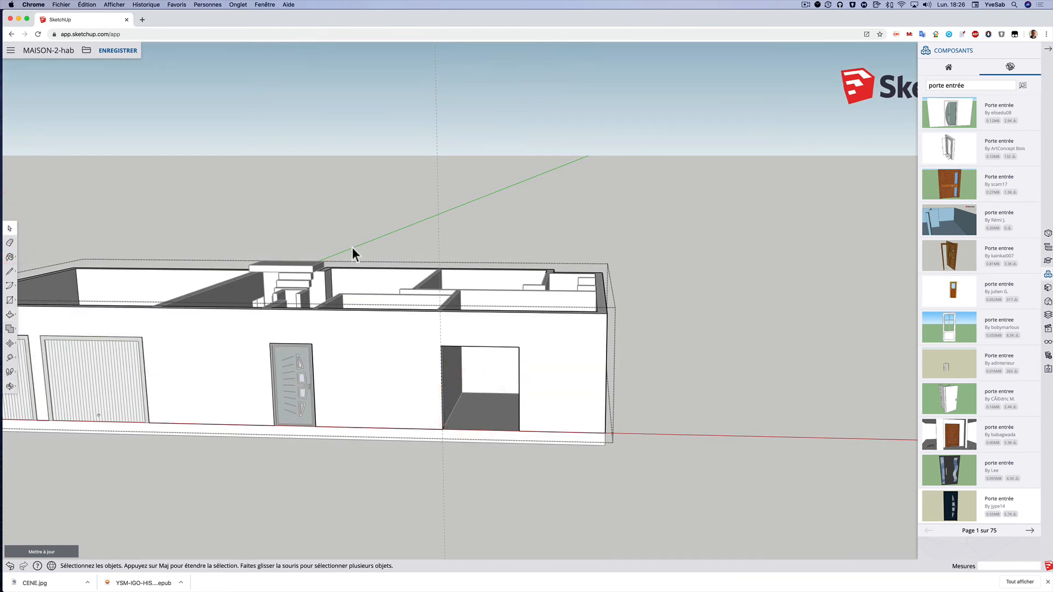
Search 3D Warehouse for "porte fenêtre" and place the white double-leaf glazed model with blue panes beside the house
{"action": "triple_click", "coordinate": [971, 85]}
{"action": "type", "text": "p"}
{"action": "key", "text": "Return"}
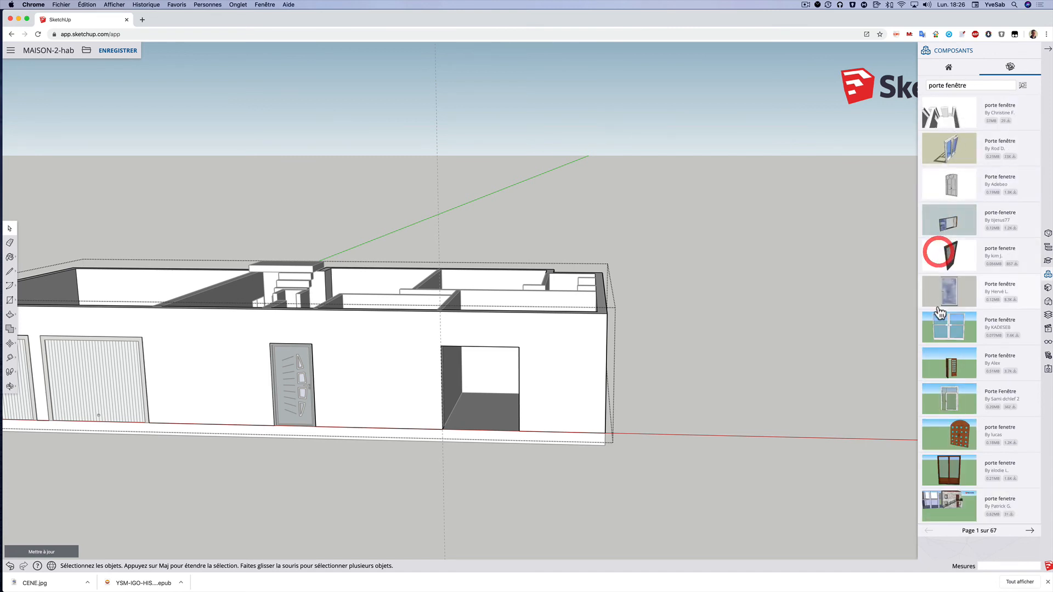
{"action": "left_click", "coordinate": [943, 325]}
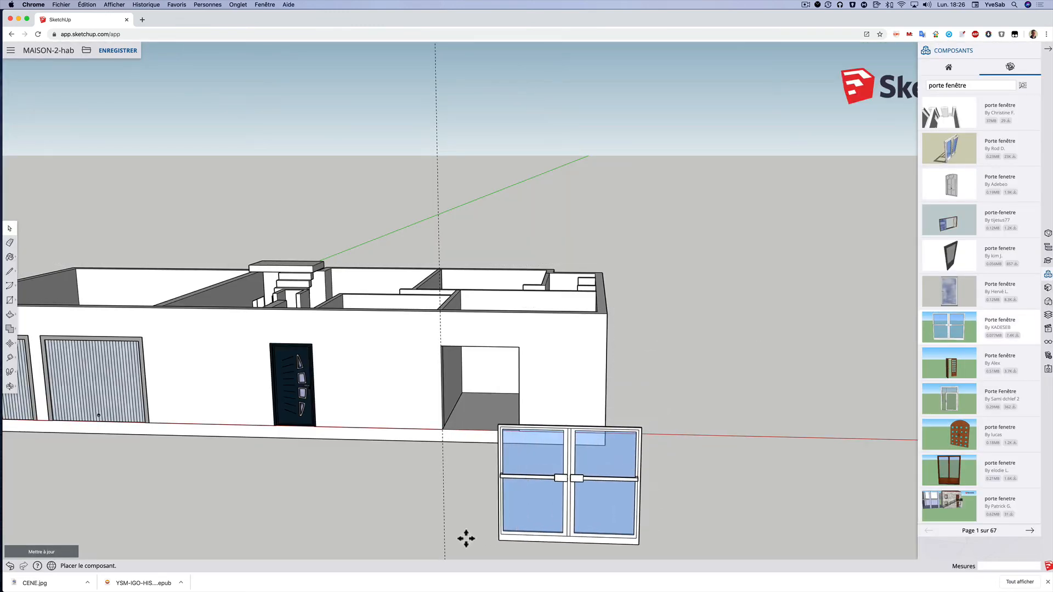
{"action": "left_click", "coordinate": [704, 406]}
{"action": "left_click", "coordinate": [669, 429]}
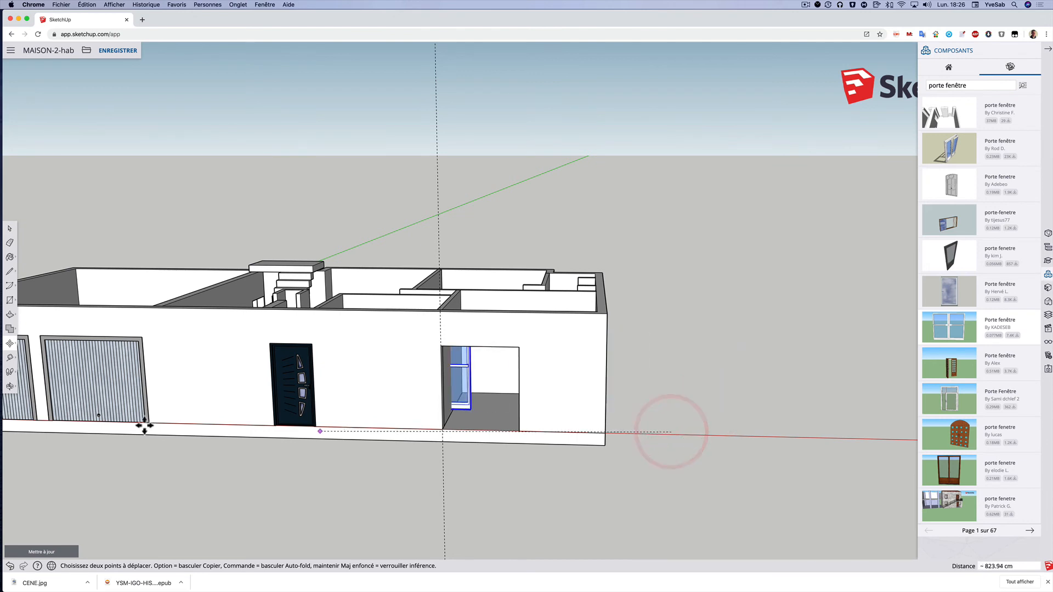
{"action": "key", "text": "Escape"}
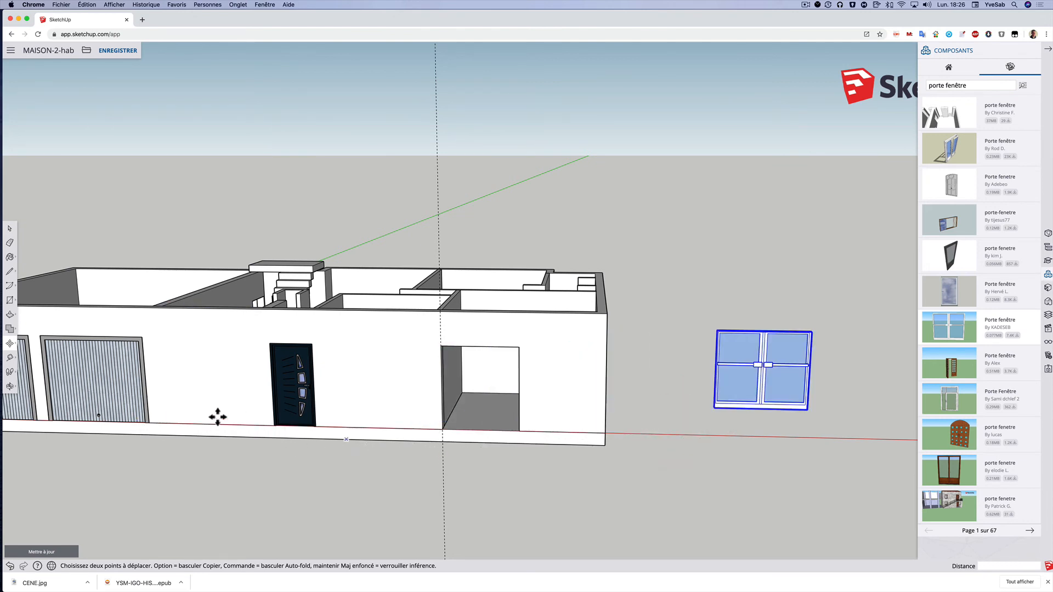
Scale the French window uniformly by 0.50 from its upper outer corner
{"action": "left_click", "coordinate": [10, 343]}
{"action": "left_click", "coordinate": [24, 356]}
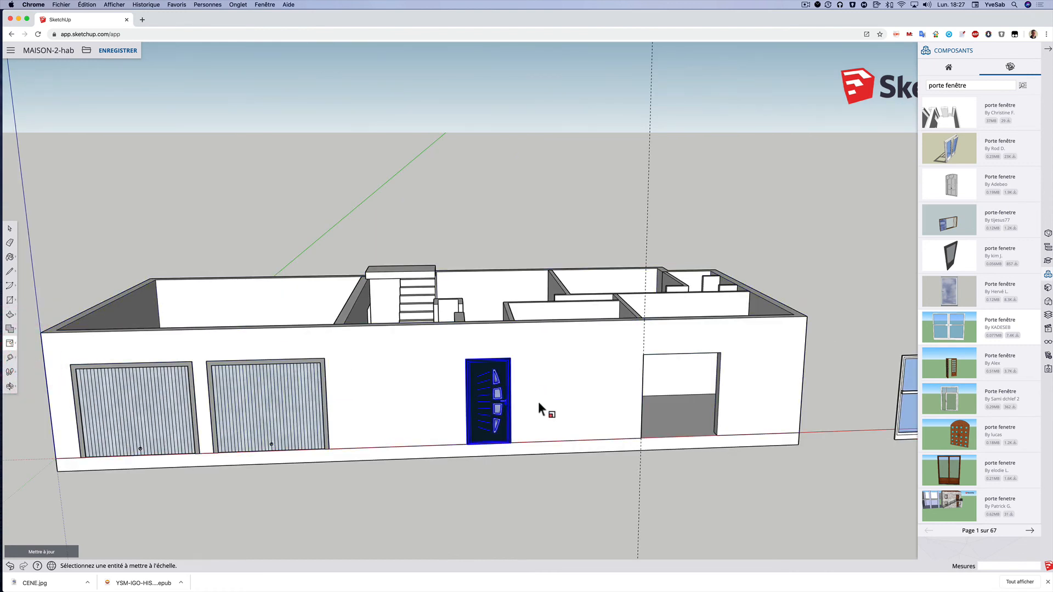
{"action": "middle_click_drag", "start_coordinate": [539, 400], "coordinate": [277, 364], "text": "shift"}
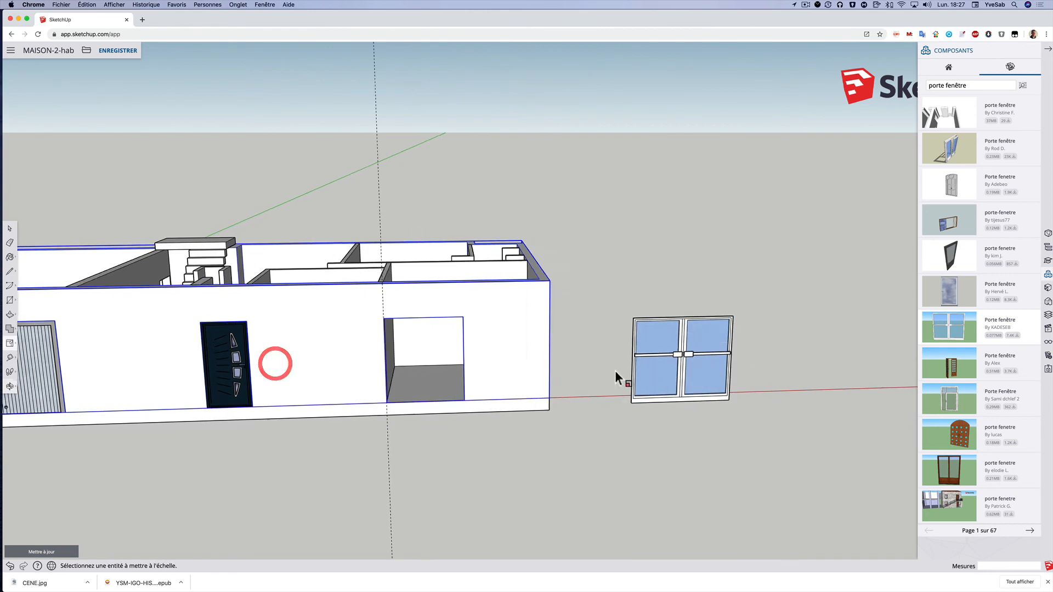
{"action": "left_click", "coordinate": [691, 351]}
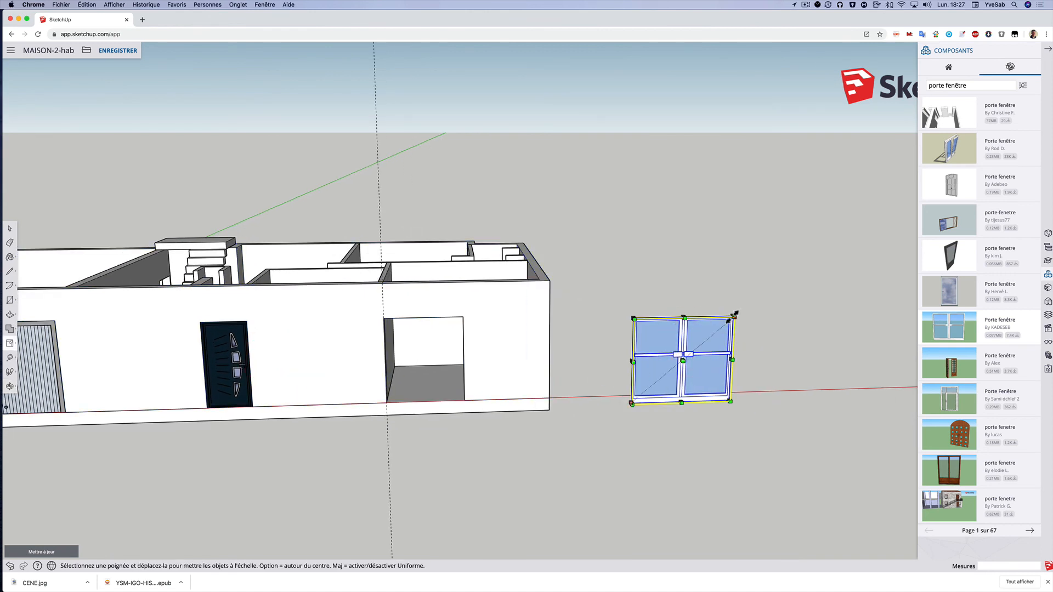
{"action": "left_click_drag", "start_coordinate": [734, 315], "coordinate": [680, 358]}
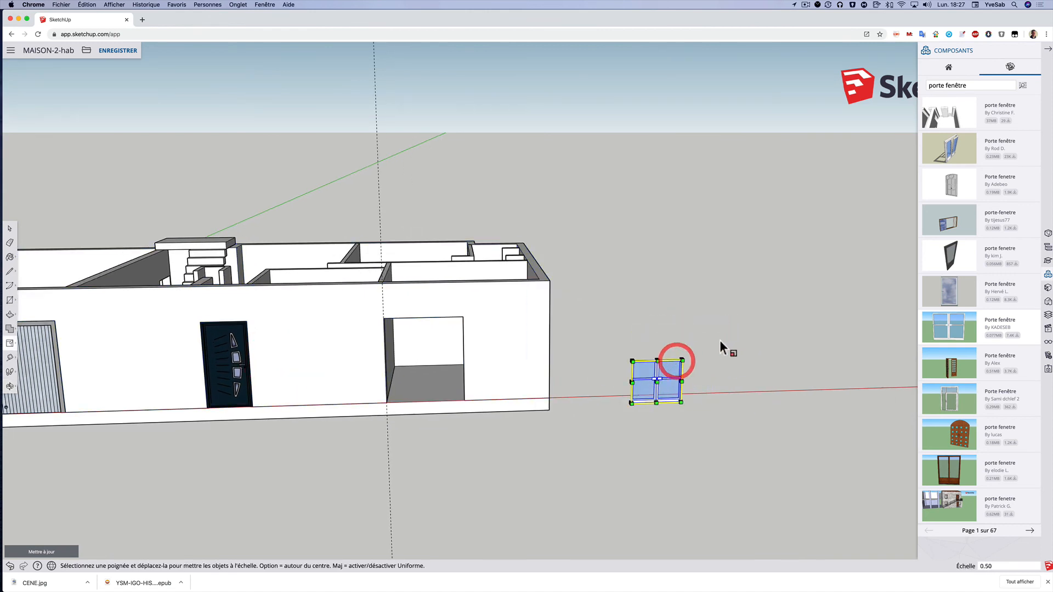
Move the French window by its lower corner onto the front facade opening's lower corner at the guide
{"action": "left_click", "coordinate": [10, 344]}
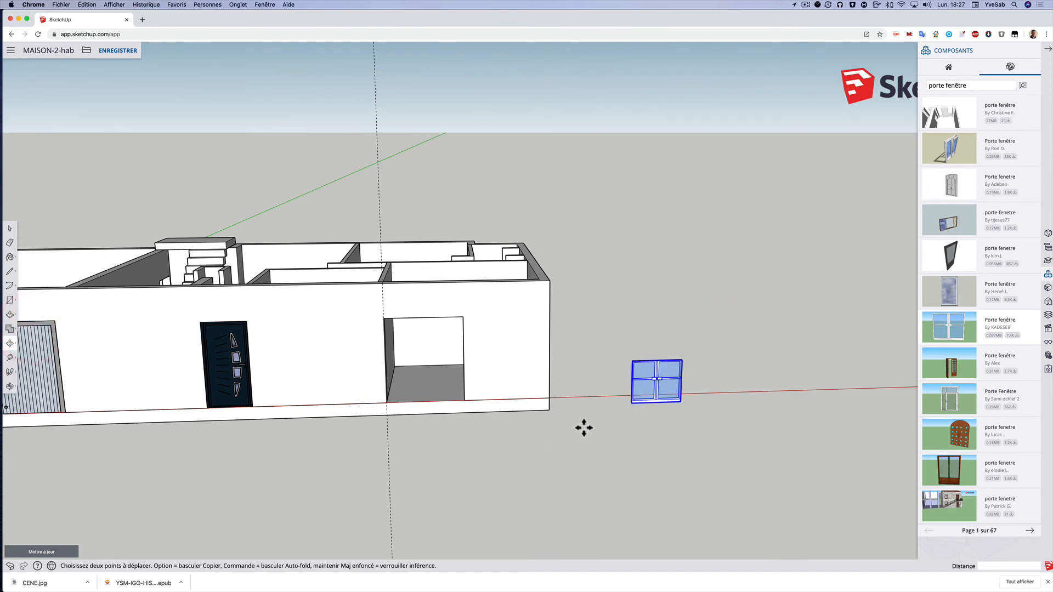
{"action": "scroll", "coordinate": [653, 415], "scroll_direction": "up", "scroll_amount": 3}
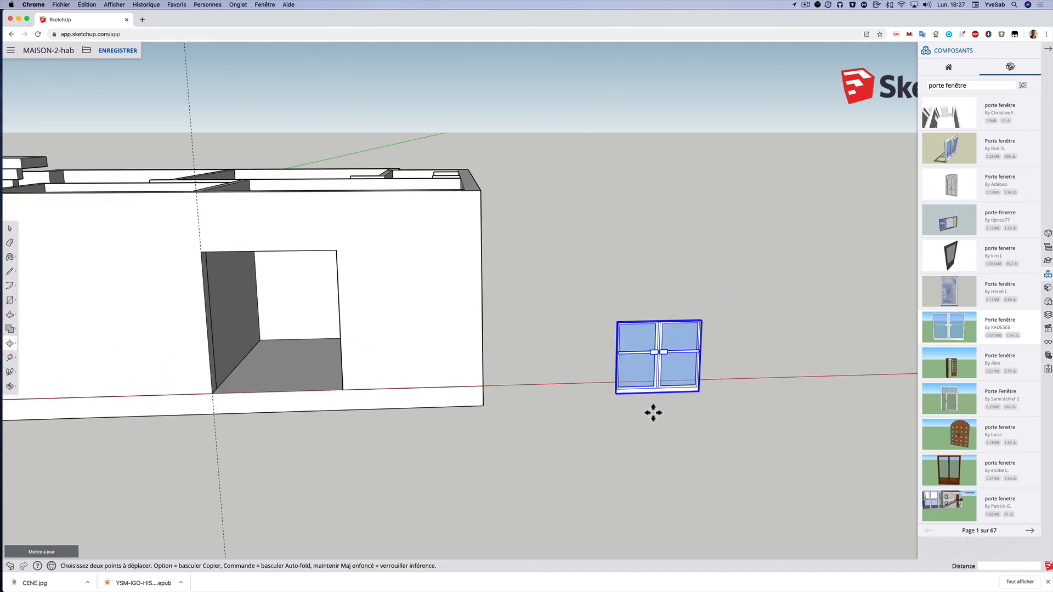
{"action": "left_click", "coordinate": [616, 392]}
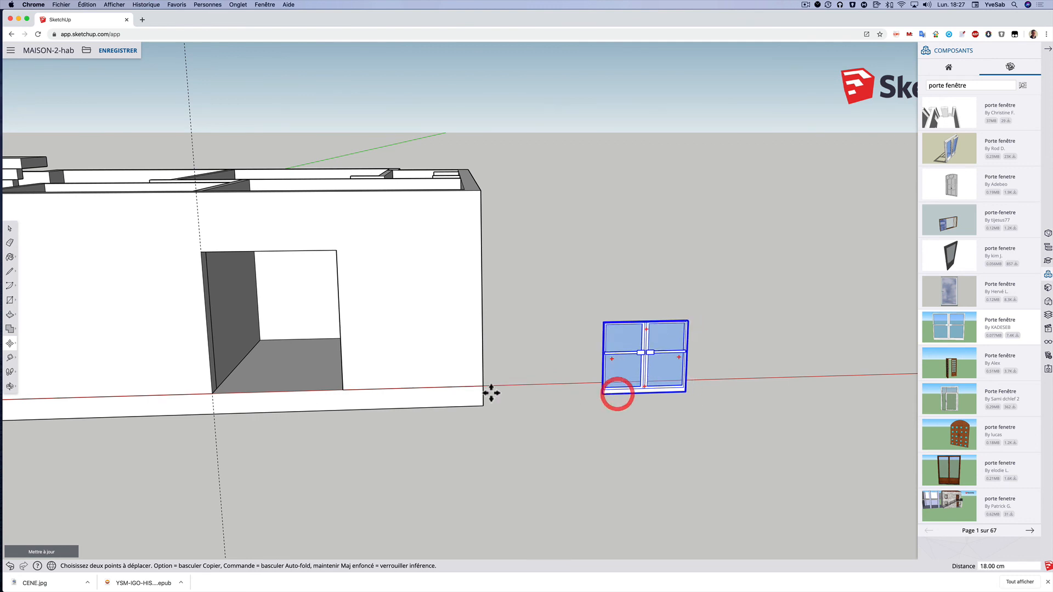
{"action": "left_click", "coordinate": [211, 392]}
{"action": "scroll", "coordinate": [291, 447], "scroll_direction": "up", "scroll_amount": 2}
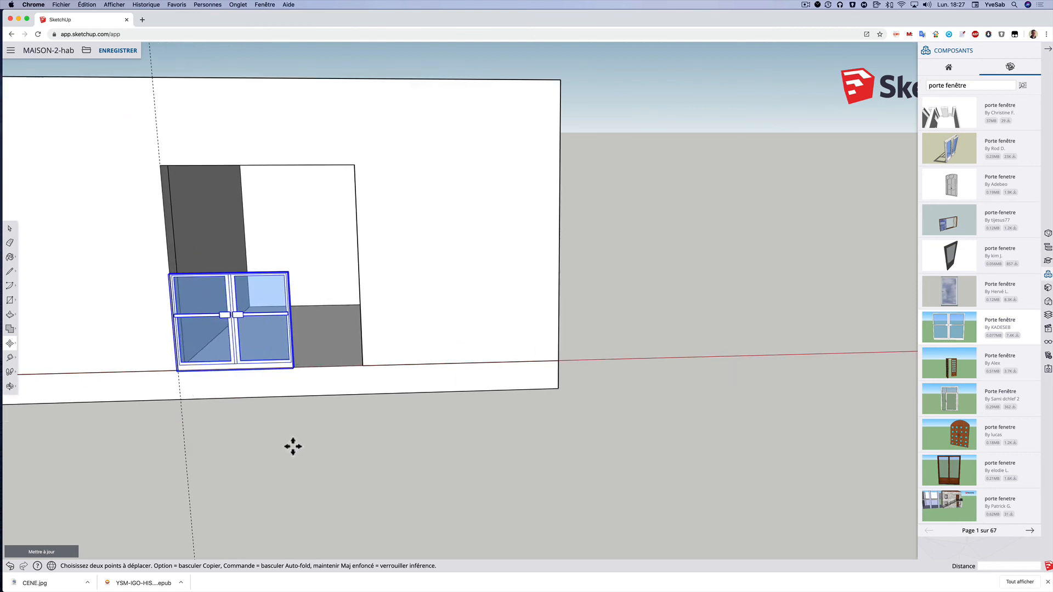
{"action": "middle_click_drag", "start_coordinate": [285, 442], "coordinate": [337, 426]}
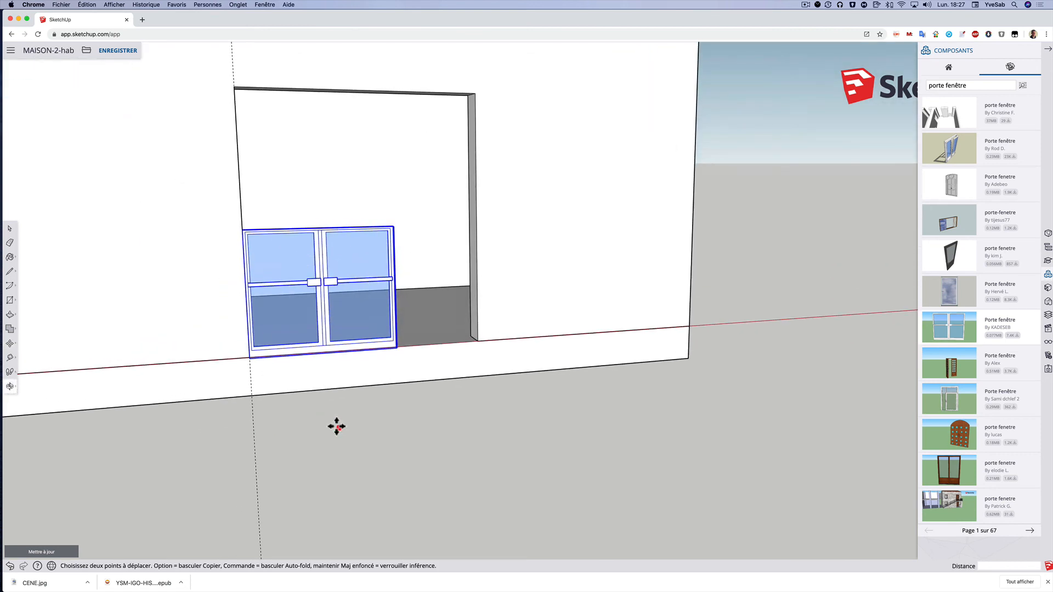
{"action": "left_click", "coordinate": [10, 228]}
{"action": "left_click", "coordinate": [321, 443]}
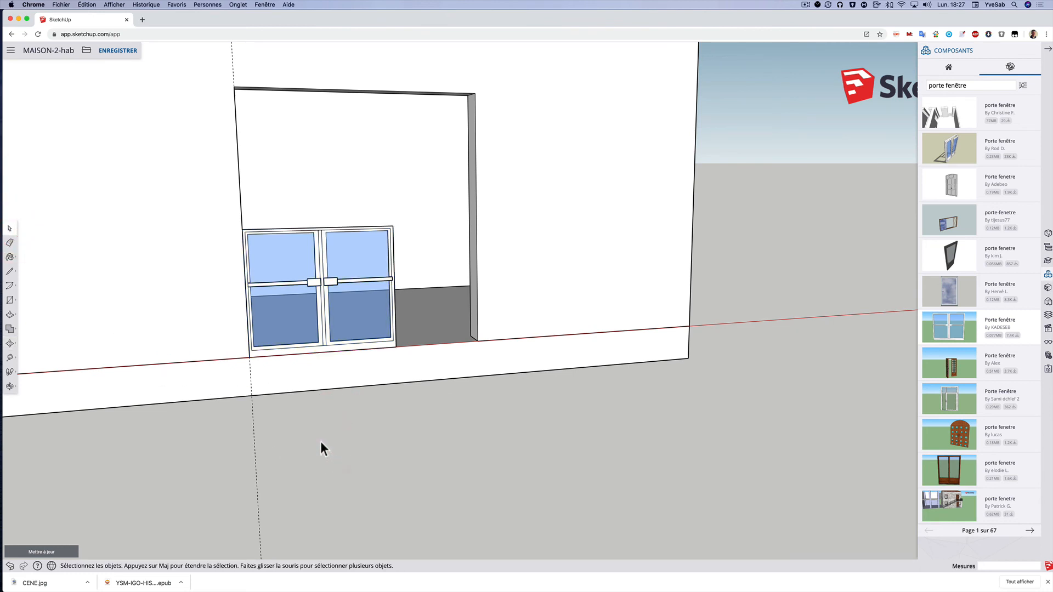
{"action": "left_click", "coordinate": [12, 346]}
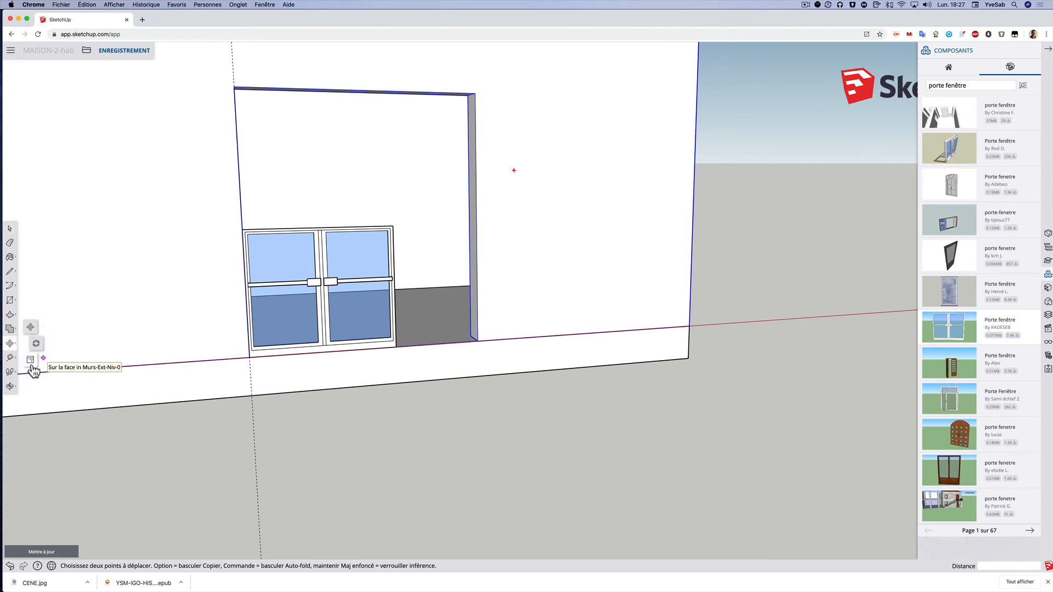
{"action": "left_click", "coordinate": [32, 360]}
{"action": "left_click", "coordinate": [11, 344]}
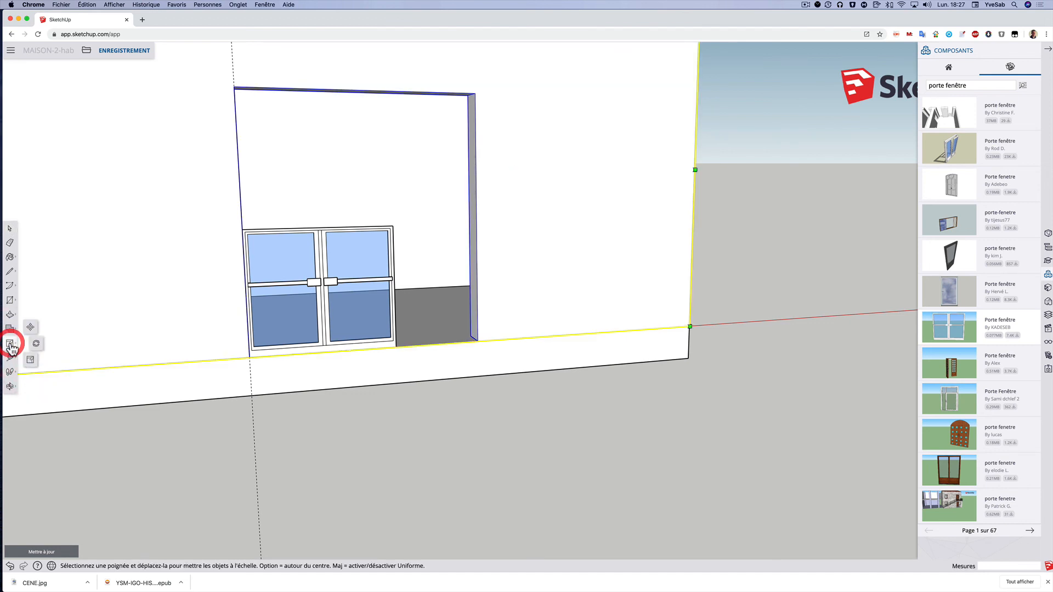
Scale the French window along the red axis by about 1.61 to reach the opening's opposite vertical edge
{"action": "left_click", "coordinate": [11, 228]}
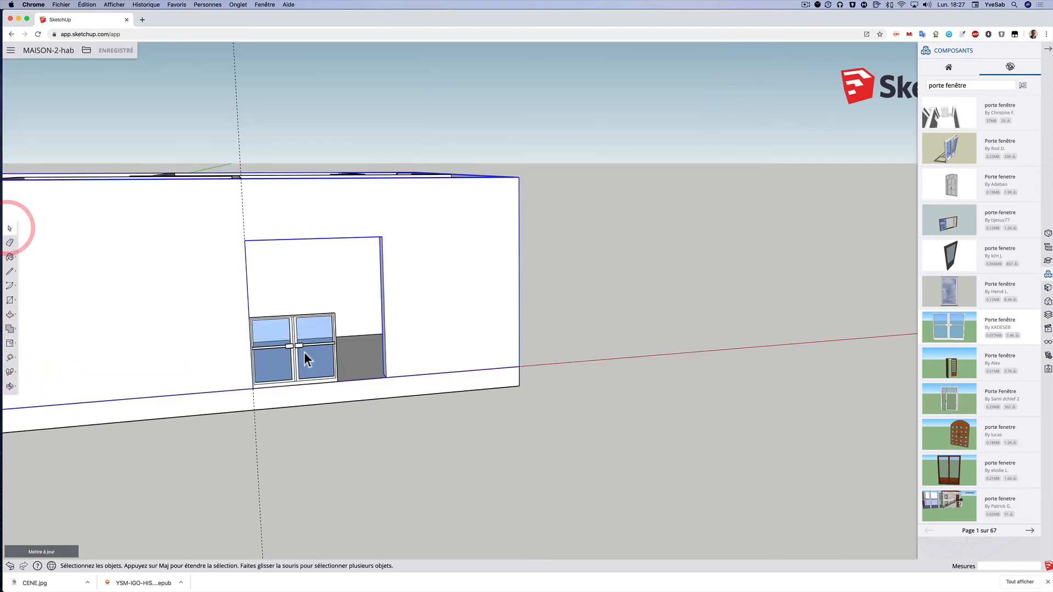
{"action": "left_click", "coordinate": [303, 352]}
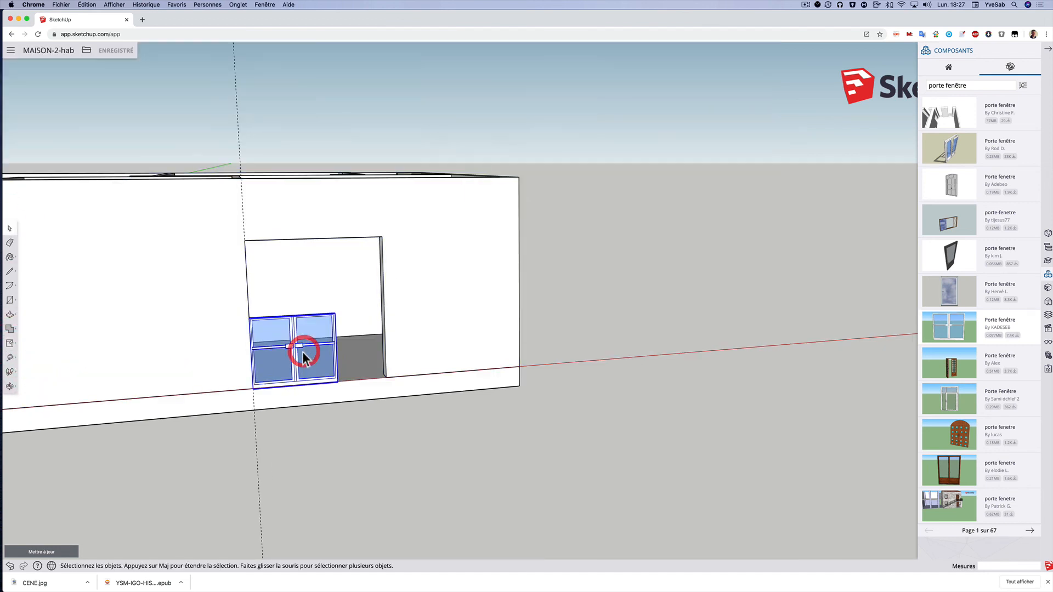
{"action": "left_click", "coordinate": [11, 343]}
{"action": "middle_click_drag", "start_coordinate": [351, 357], "coordinate": [250, 376]}
{"action": "scroll", "coordinate": [282, 349], "scroll_direction": "up", "scroll_amount": 10}
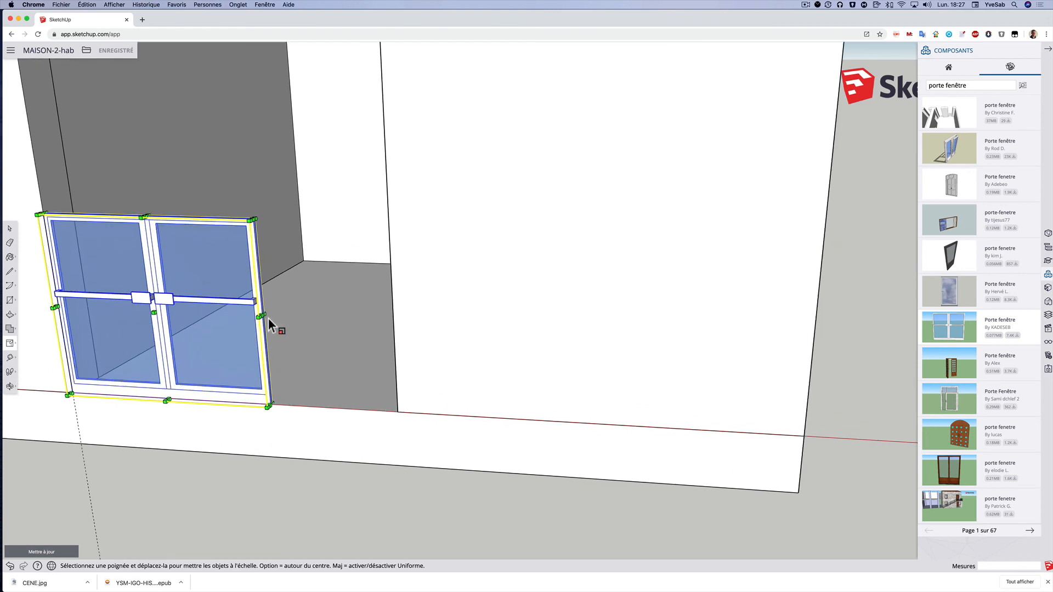
{"action": "left_click_drag", "start_coordinate": [261, 315], "coordinate": [392, 318]}
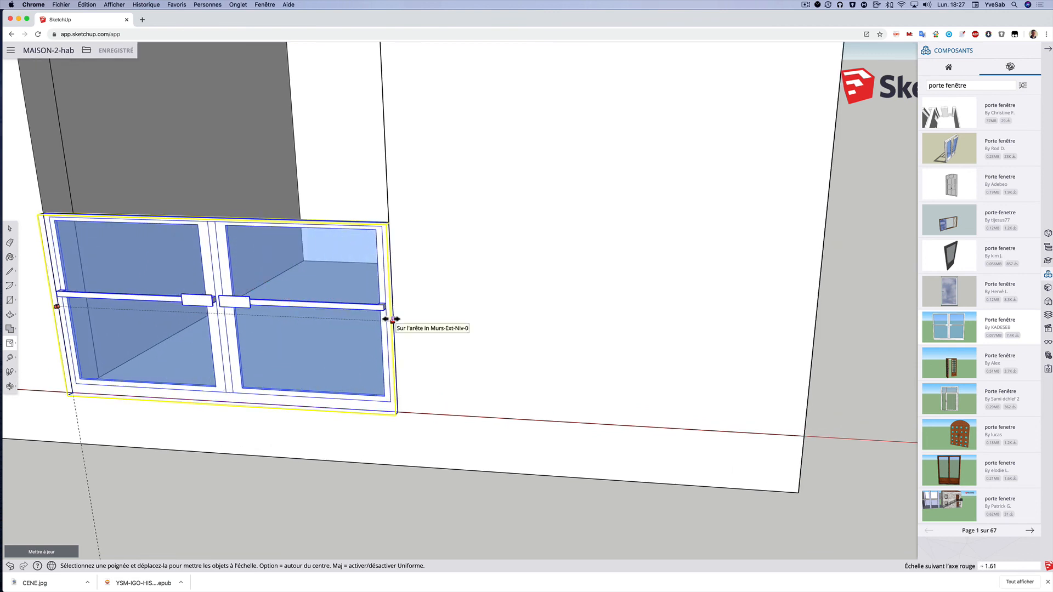
{"action": "left_click", "coordinate": [392, 319]}
Scale the French window along the blue axis by about 2.06, up to the midpoint of the opening's top edge
{"action": "middle_click_drag", "start_coordinate": [214, 226], "coordinate": [329, 277]}
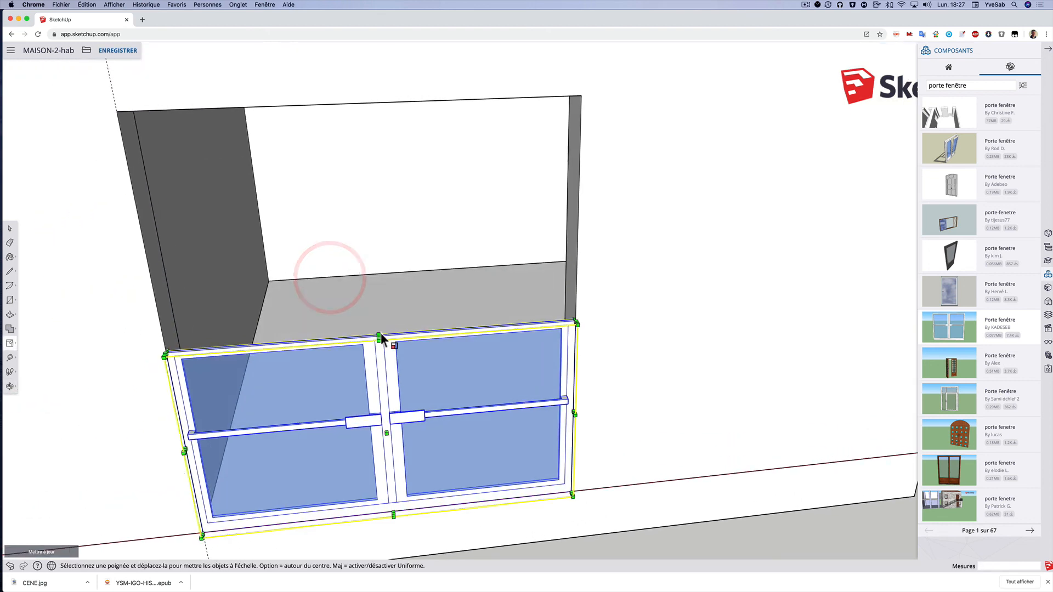
{"action": "scroll", "coordinate": [380, 336], "scroll_direction": "up", "scroll_amount": 5}
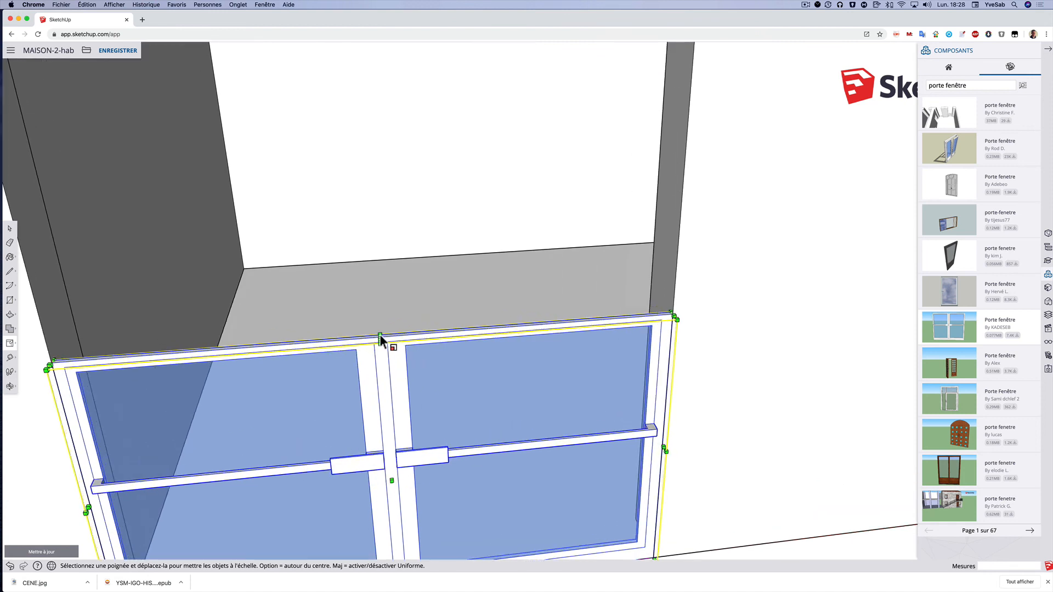
{"action": "left_click", "coordinate": [382, 340]}
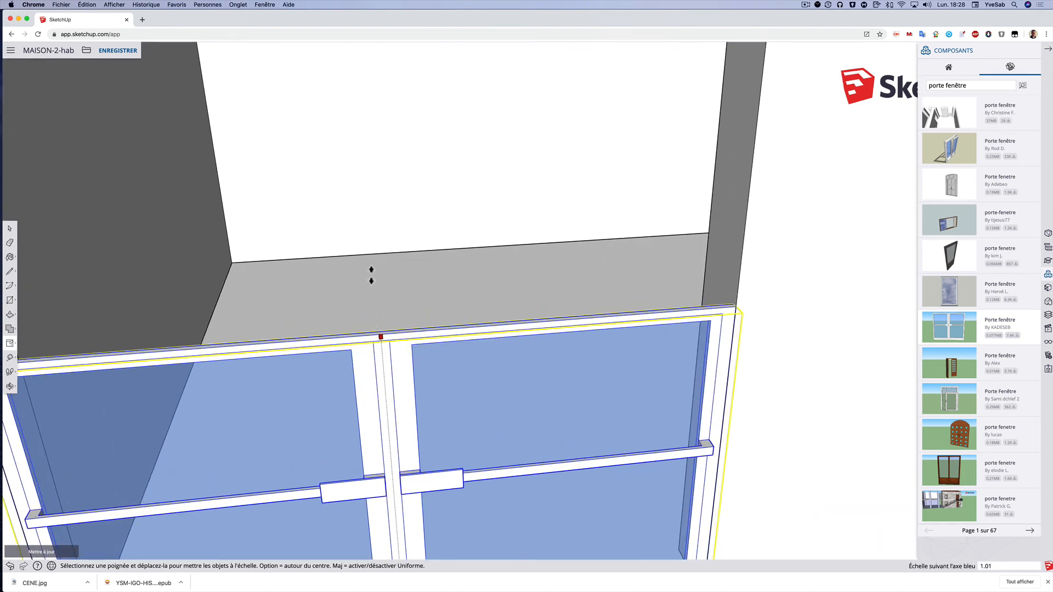
{"action": "scroll", "coordinate": [369, 267], "scroll_direction": "down", "scroll_amount": 6}
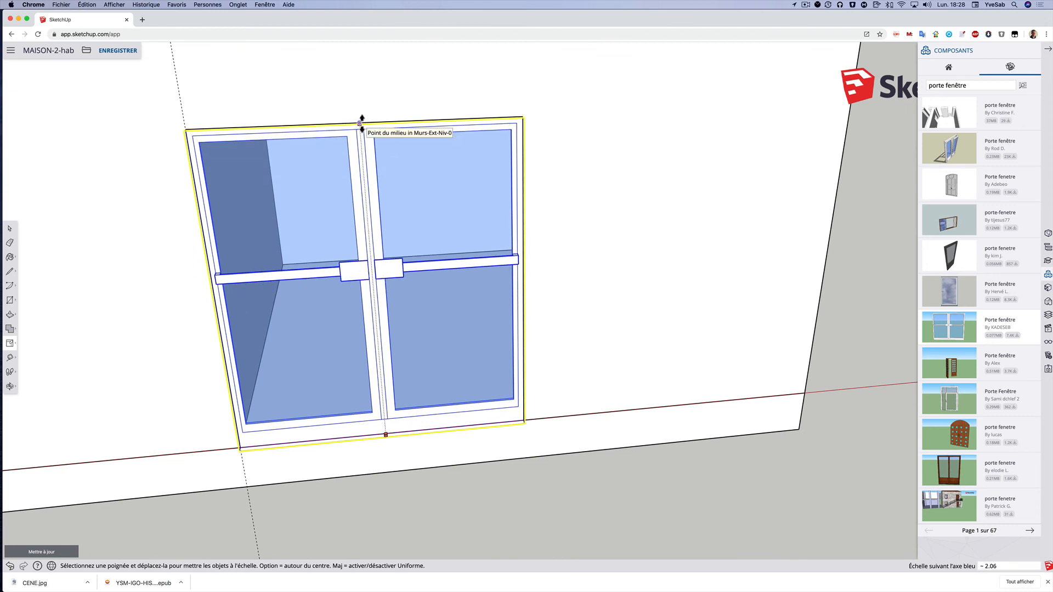
{"action": "left_click", "coordinate": [361, 123]}
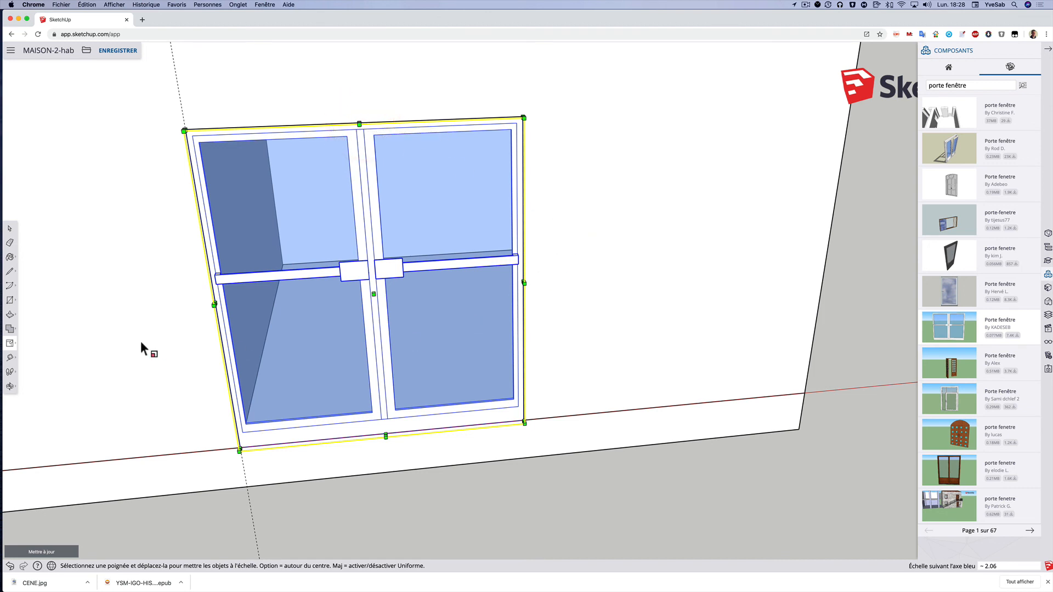
{"action": "left_click", "coordinate": [11, 233]}
{"action": "left_click", "coordinate": [327, 519]}
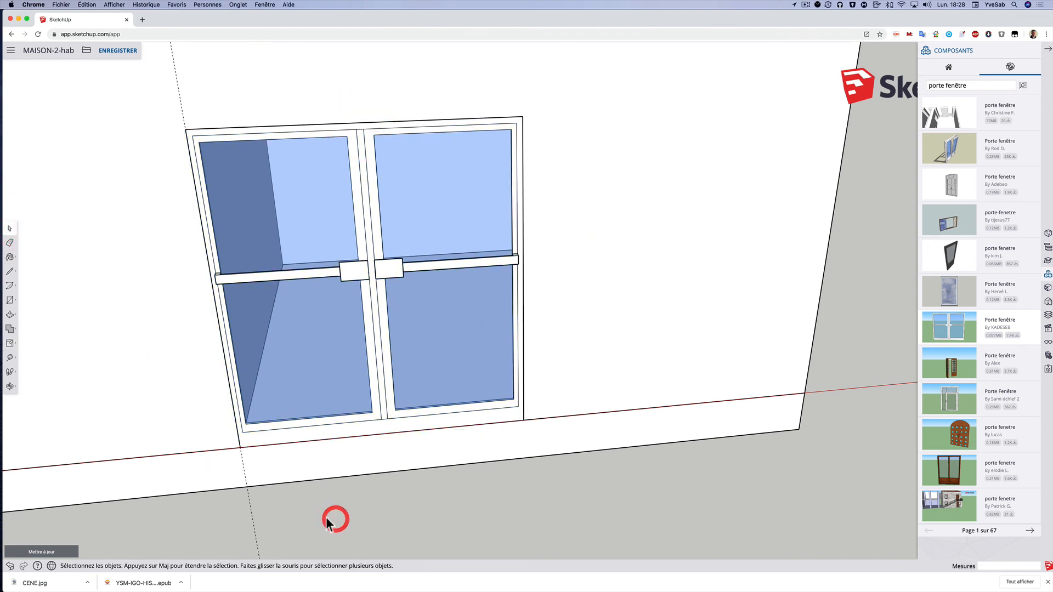
Inspect the fitted French window from outside and inside, and review the ground-floor rooms and exterior walls from above
{"action": "middle_click_drag", "start_coordinate": [368, 517], "coordinate": [178, 470]}
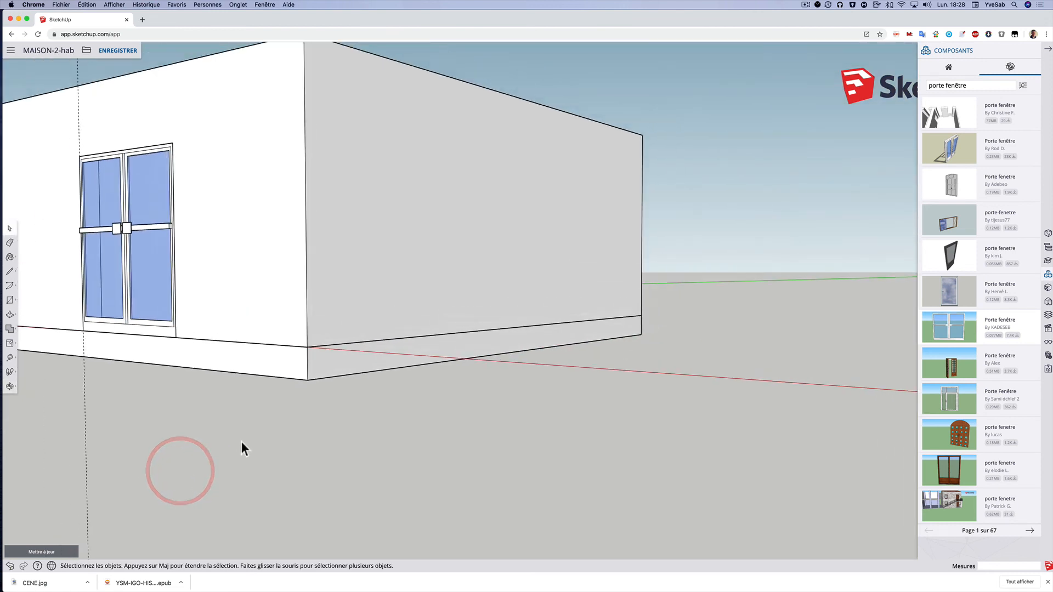
{"action": "scroll", "coordinate": [242, 443], "scroll_direction": "down", "scroll_amount": 5}
{"action": "middle_click_drag", "start_coordinate": [364, 404], "coordinate": [174, 475]}
{"action": "middle_click_drag", "start_coordinate": [489, 448], "coordinate": [422, 387]}
{"action": "middle_click_drag", "start_coordinate": [394, 267], "coordinate": [364, 454]}
{"action": "scroll", "coordinate": [312, 258], "scroll_direction": "up", "scroll_amount": 10}
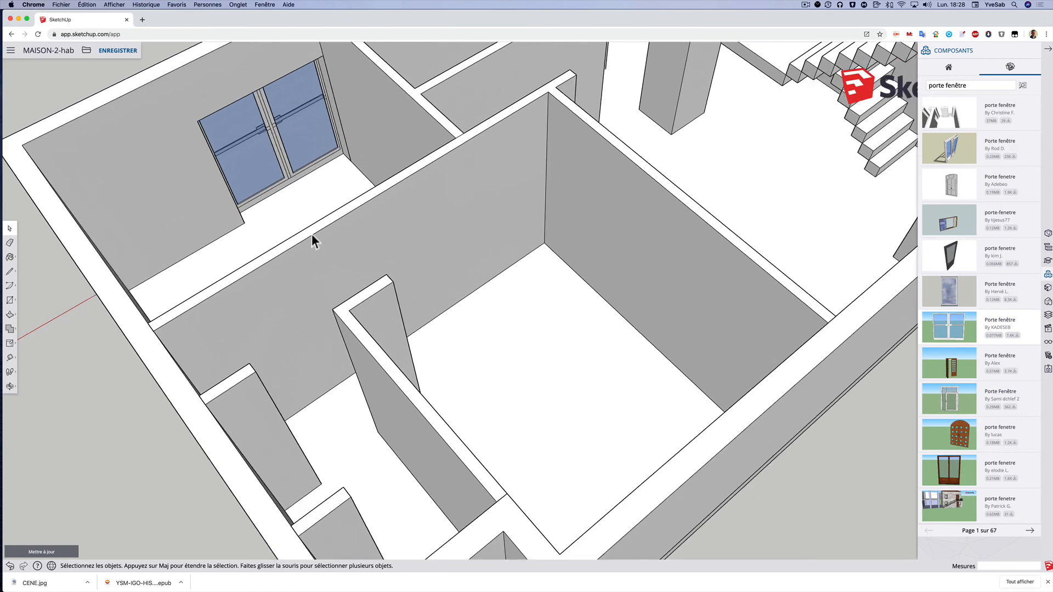
{"action": "scroll", "coordinate": [313, 225], "scroll_direction": "down", "scroll_amount": 10}
{"action": "middle_click_drag", "start_coordinate": [370, 283], "coordinate": [581, 323]}
{"action": "middle_click_drag", "start_coordinate": [348, 329], "coordinate": [586, 326]}
{"action": "mouse_move", "coordinate": [320, 376]}
{"action": "middle_mouse_down"}
{"action": "mouse_move", "coordinate": [489, 369]}
{"action": "mouse_move", "coordinate": [502, 380]}
{"action": "mouse_move", "coordinate": [437, 390]}
{"action": "mouse_move", "coordinate": [517, 376]}
{"action": "middle_mouse_up"}
{"action": "left_click", "coordinate": [510, 347]}
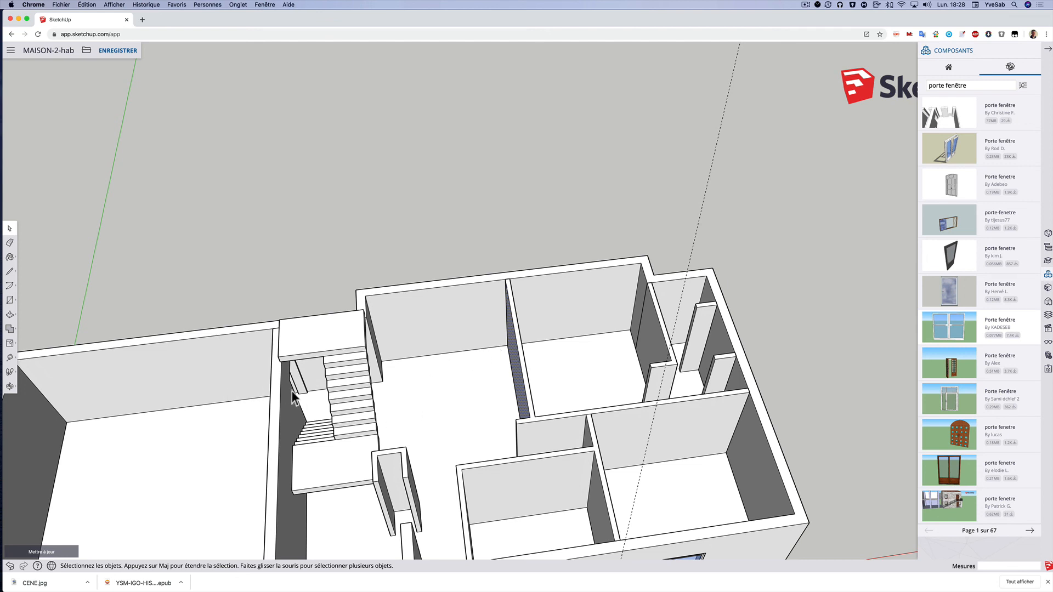
{"action": "middle_click_drag", "start_coordinate": [433, 403], "coordinate": [413, 318]}
{"action": "scroll", "coordinate": [413, 396], "scroll_direction": "down", "scroll_amount": 3}
{"action": "scroll", "coordinate": [412, 396], "scroll_direction": "down", "scroll_amount": 2}
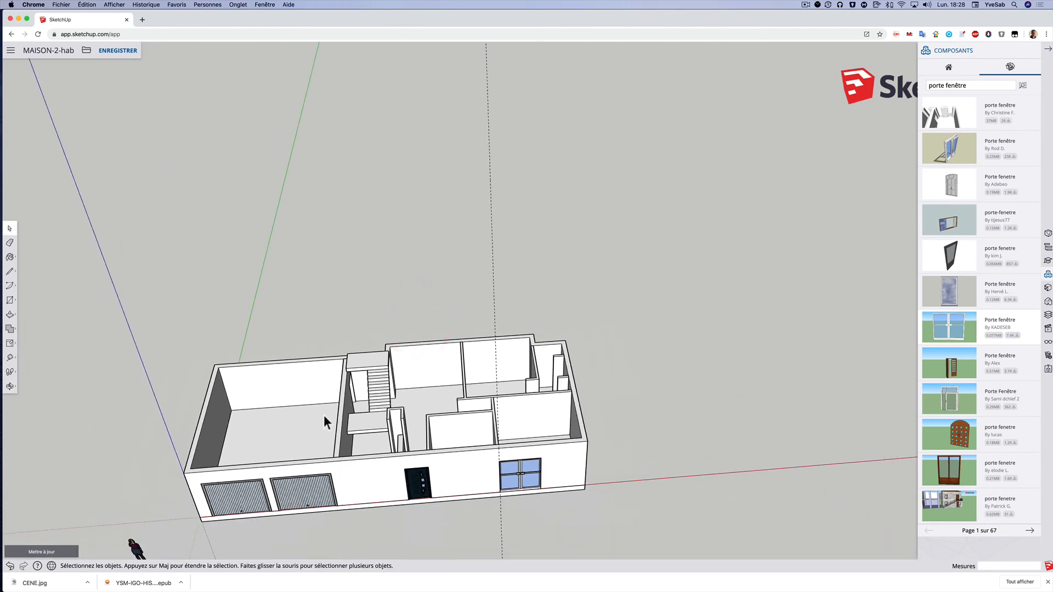